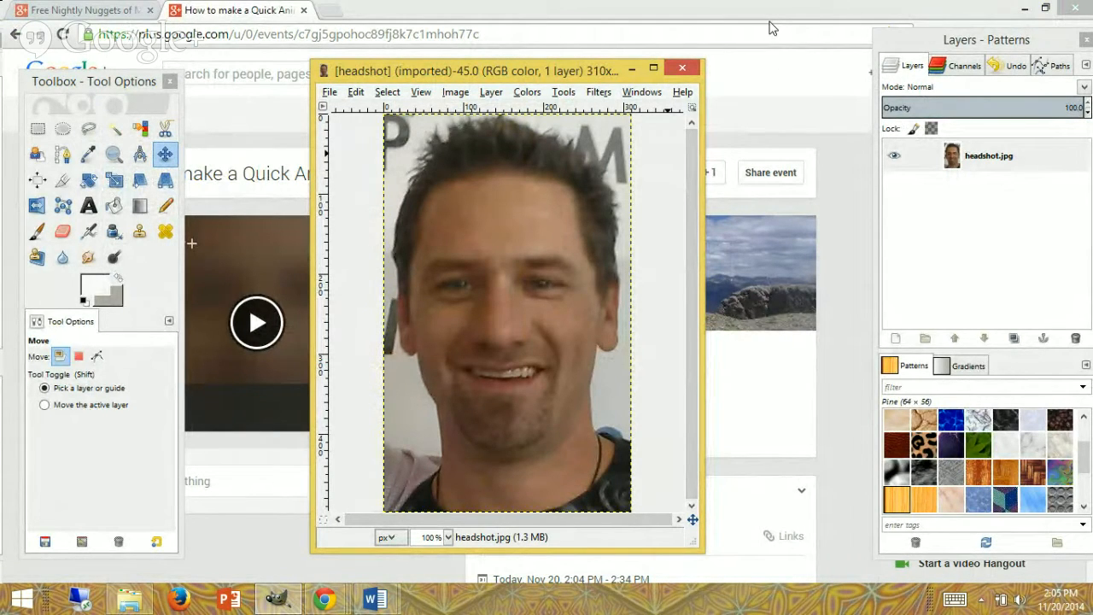
click(326, 14)
text(gi)
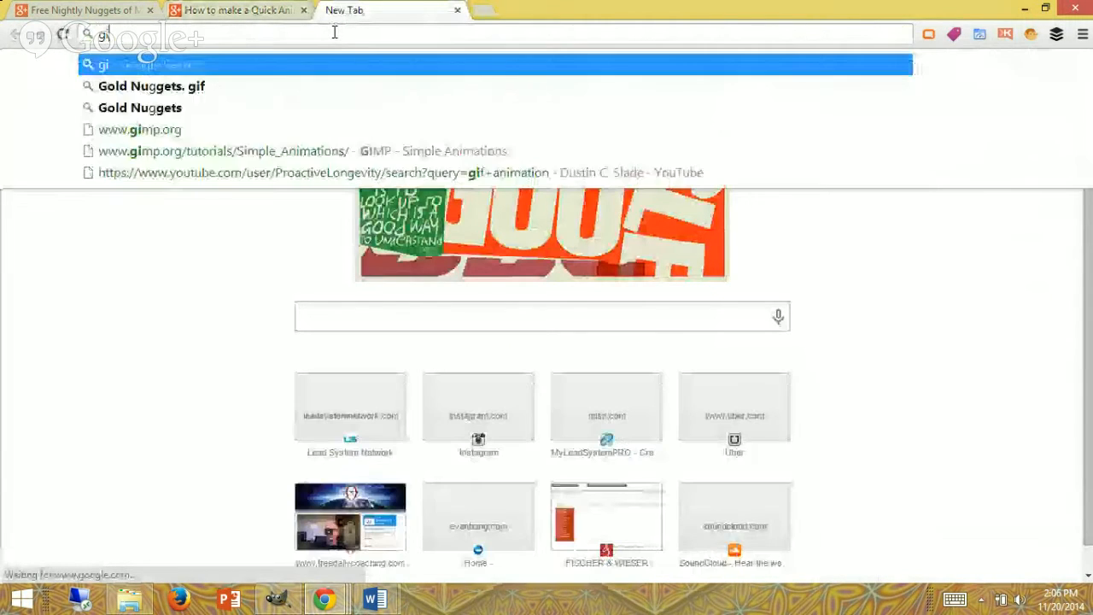
text(mp)
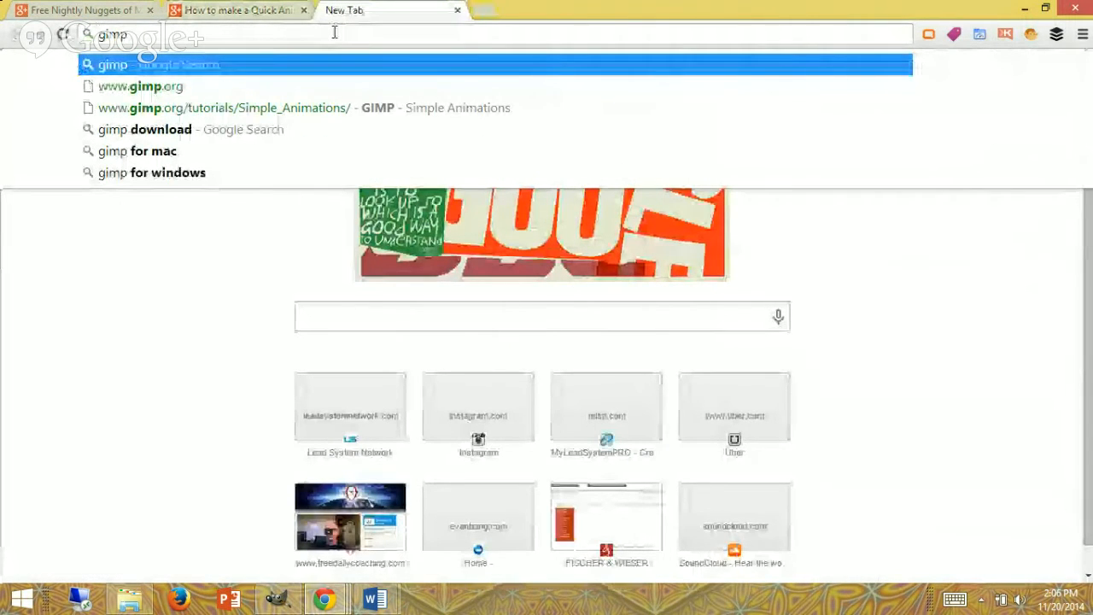
click(265, 95)
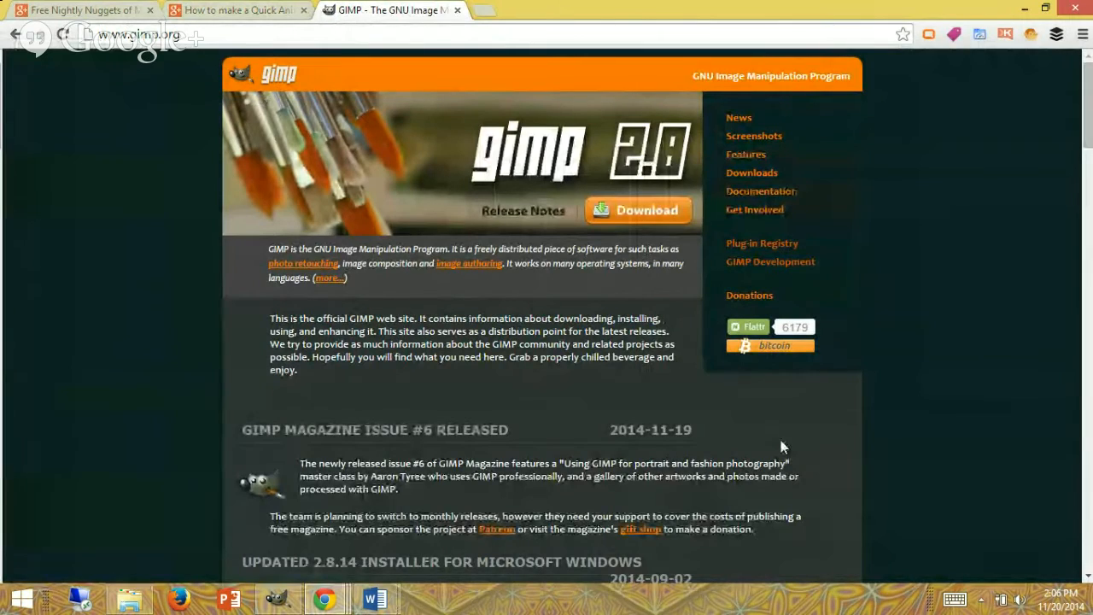
scroll(781, 440, down, 1)
scroll(780, 439, down, 3)
scroll(781, 439, up, 3)
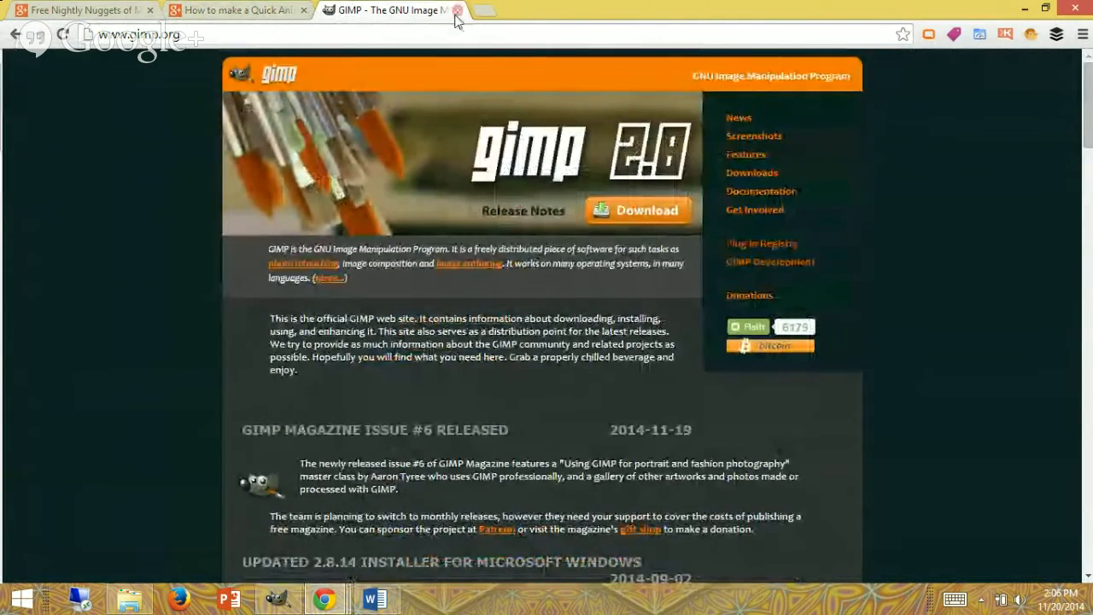
click(267, 11)
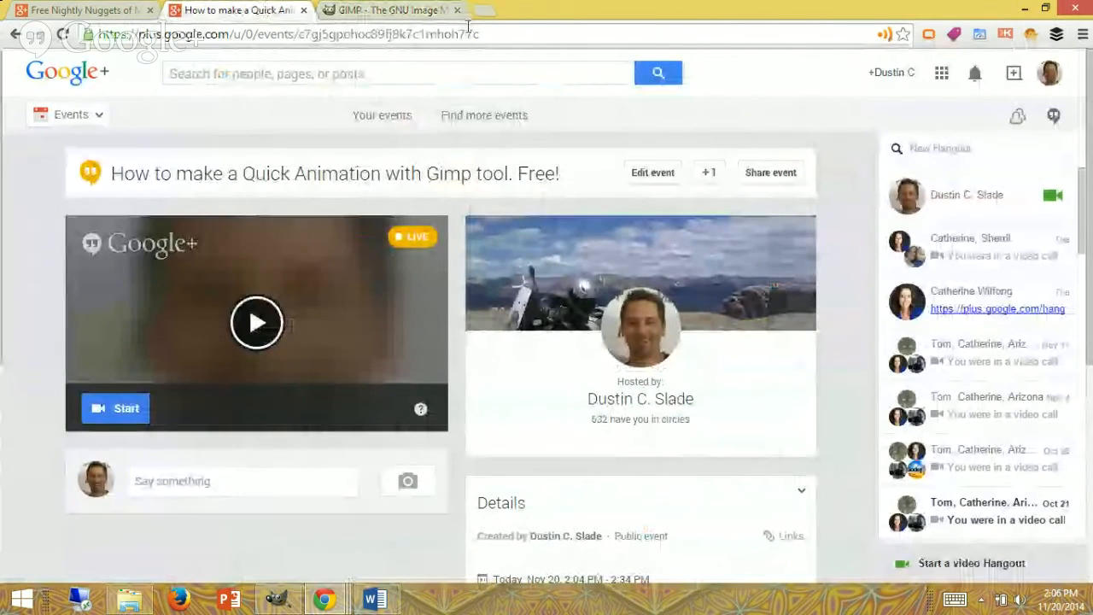
click(431, 10)
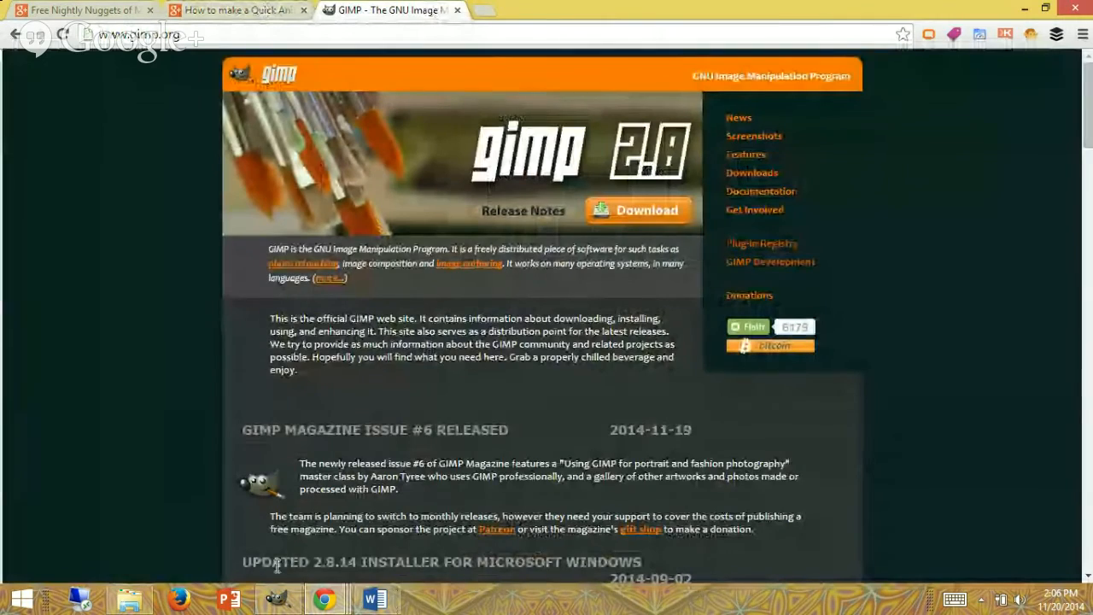
- Switch to GIMP, maximize the headshot image window and nudge the photo layer slightly to the right
mouse_move(325, 604)
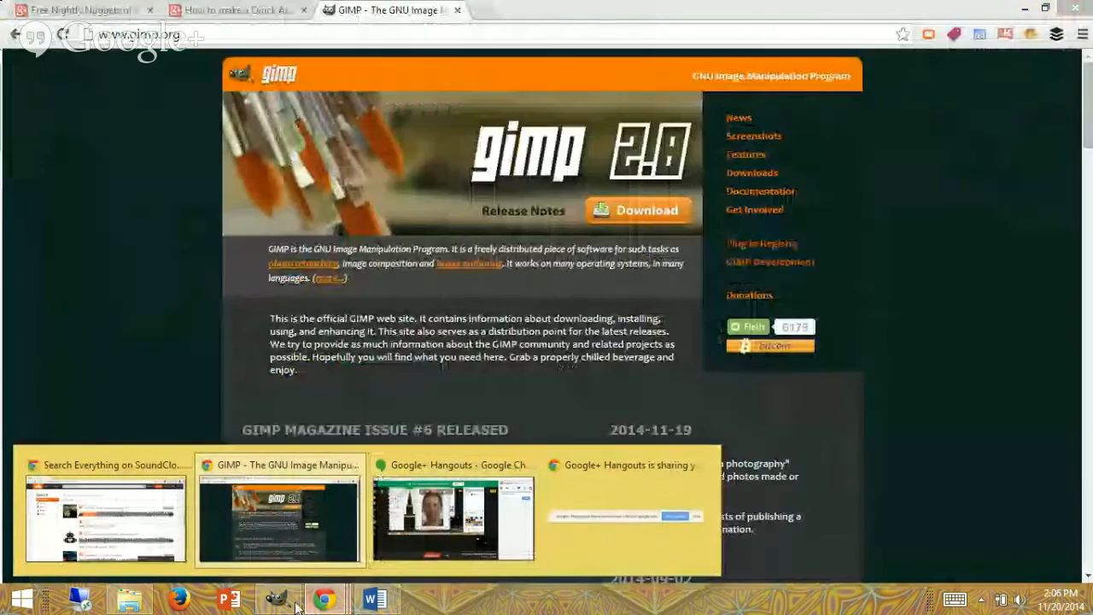
click(282, 603)
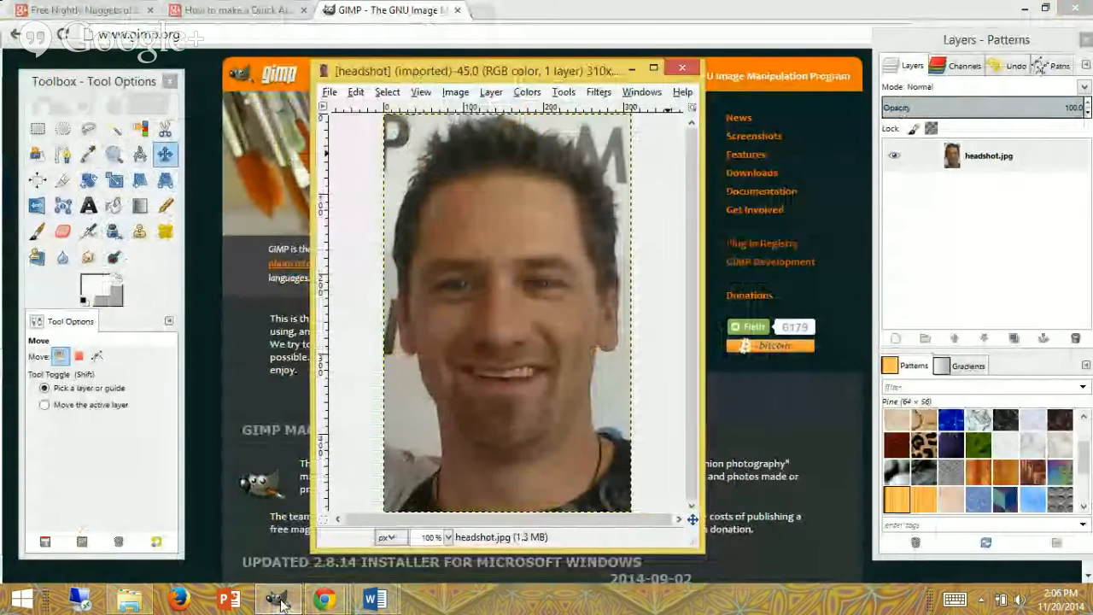
click(329, 93)
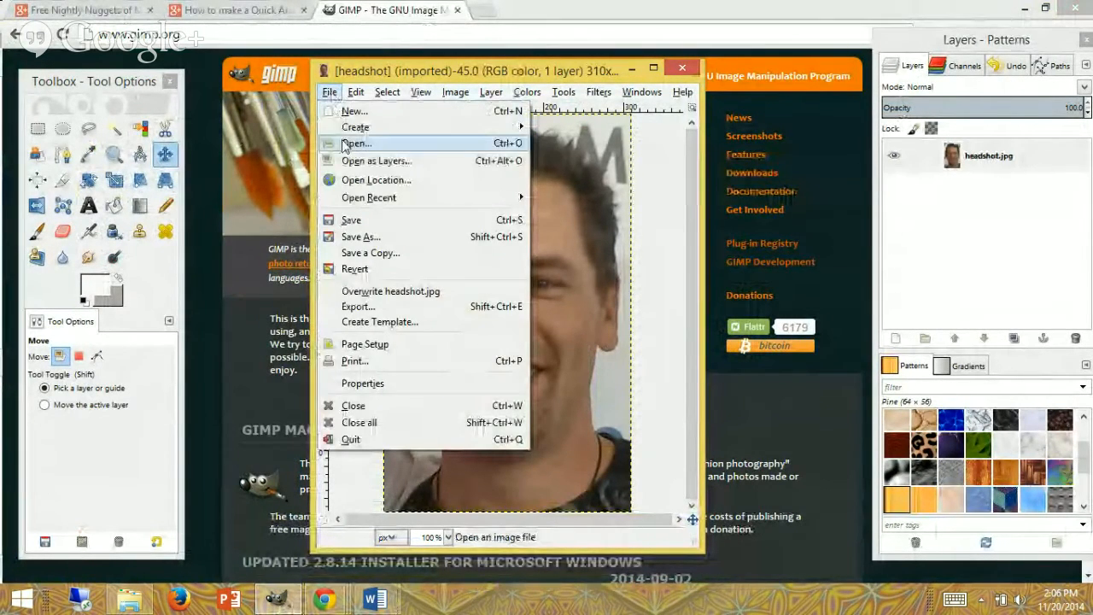
click(406, 72)
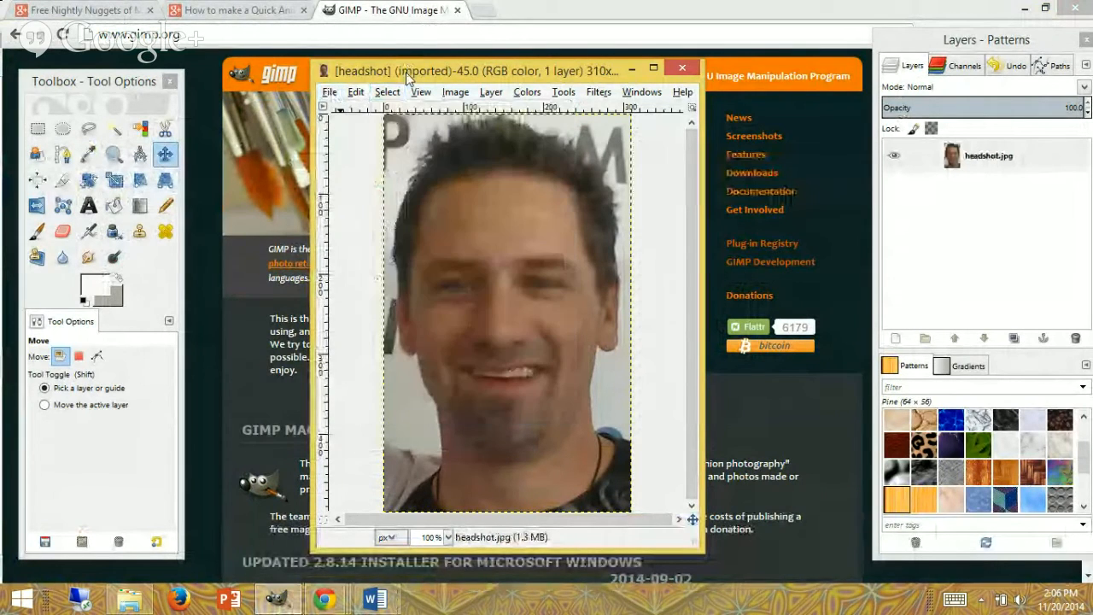
double_click(406, 72)
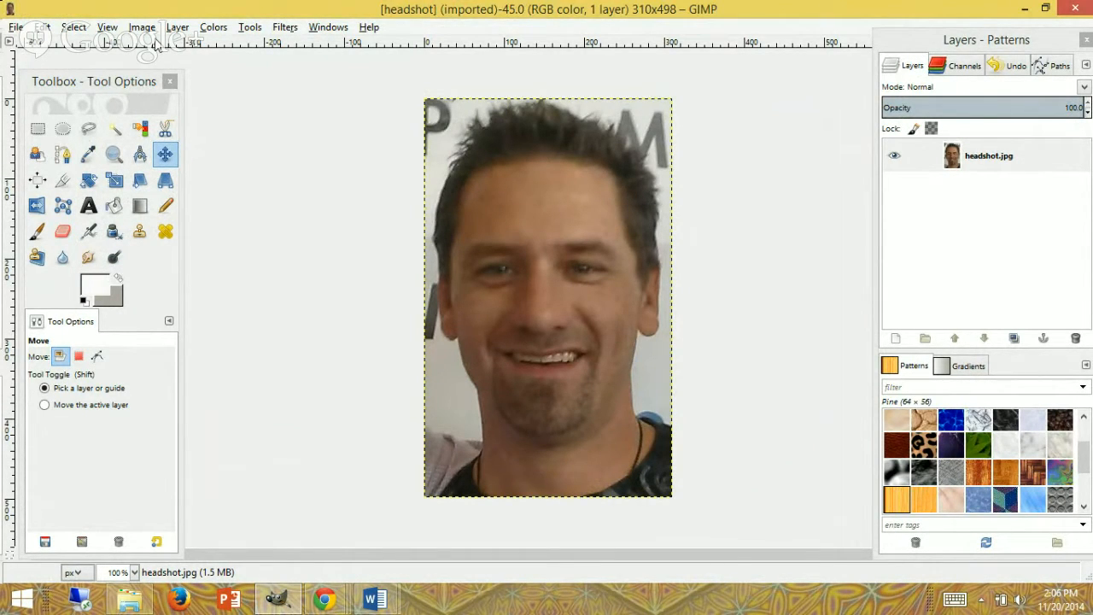
key(Right)
key(Right)
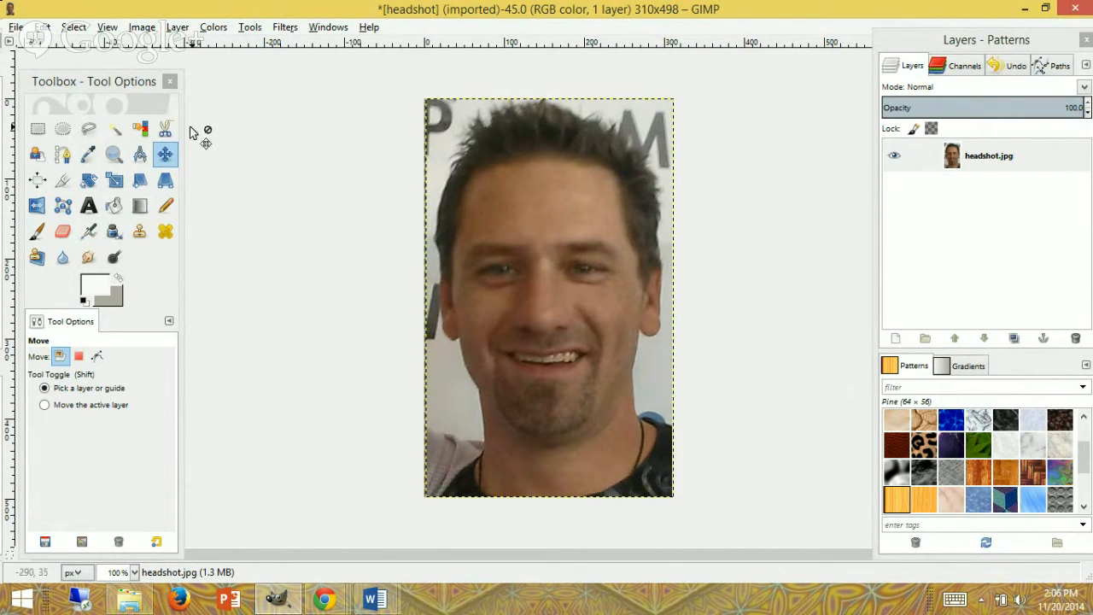
- Paste the copied eyeball picture as a new layer above the headshot
click(41, 27)
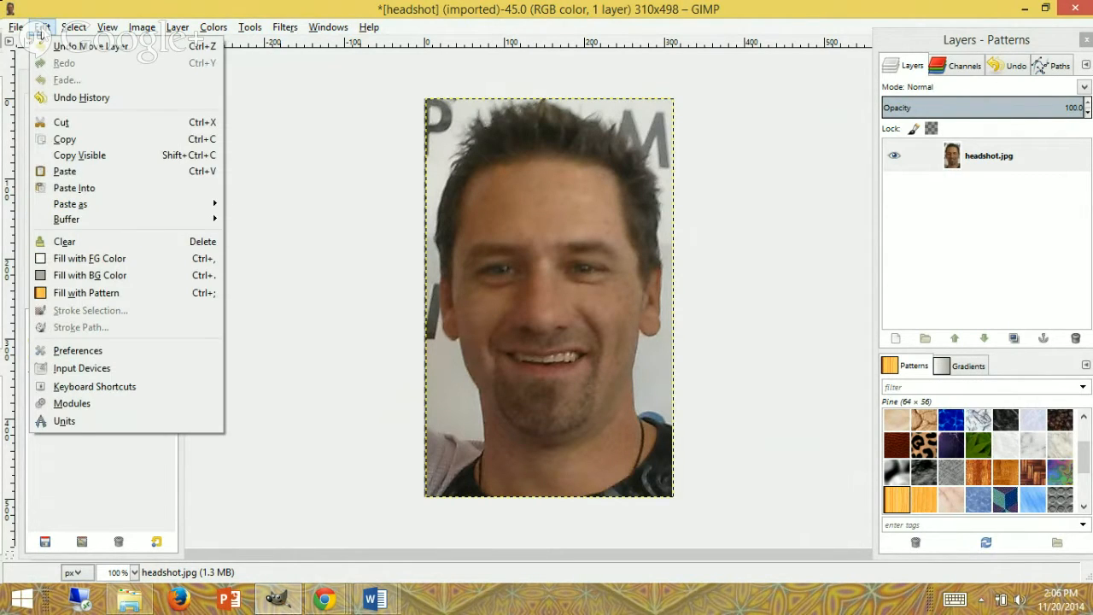
mouse_move(75, 210)
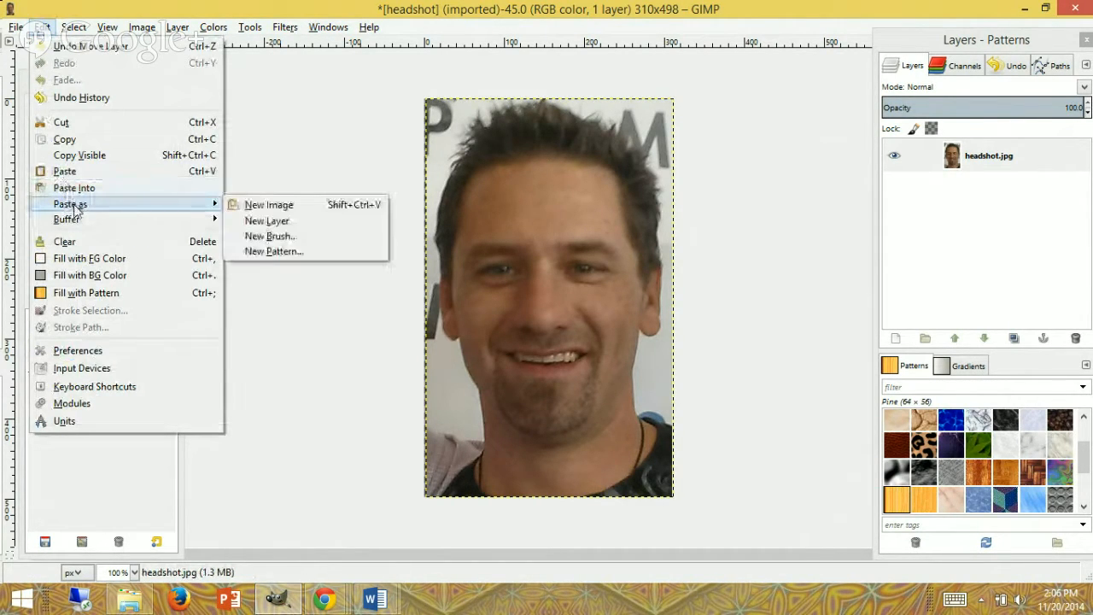
click(261, 222)
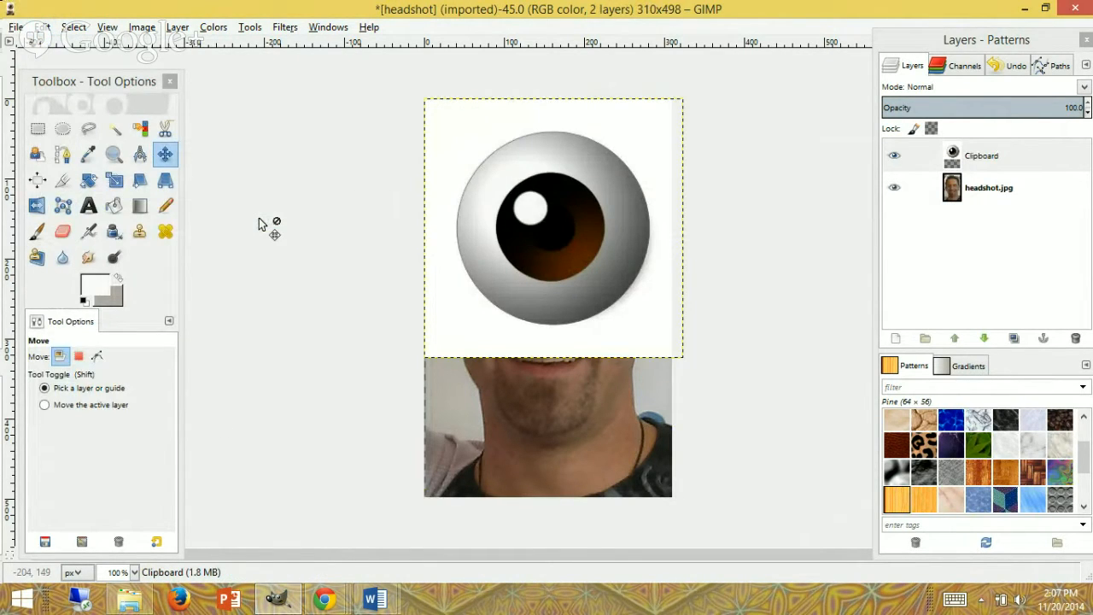
- Select the eyeball on the pasted layer by fuzzy-selecting its white background and inverting the selection
click(115, 128)
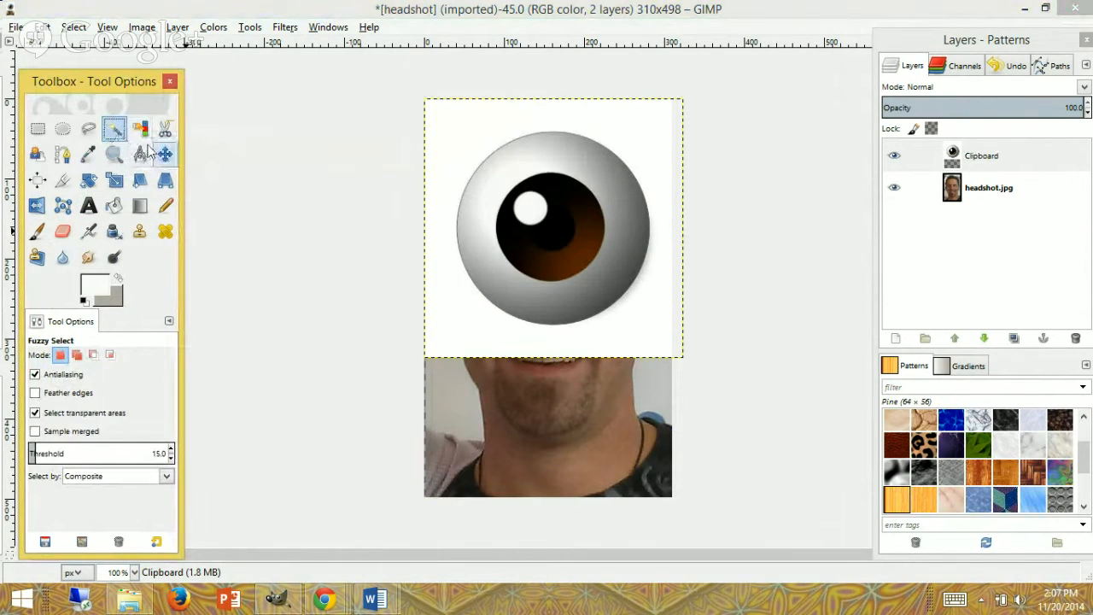
click(458, 144)
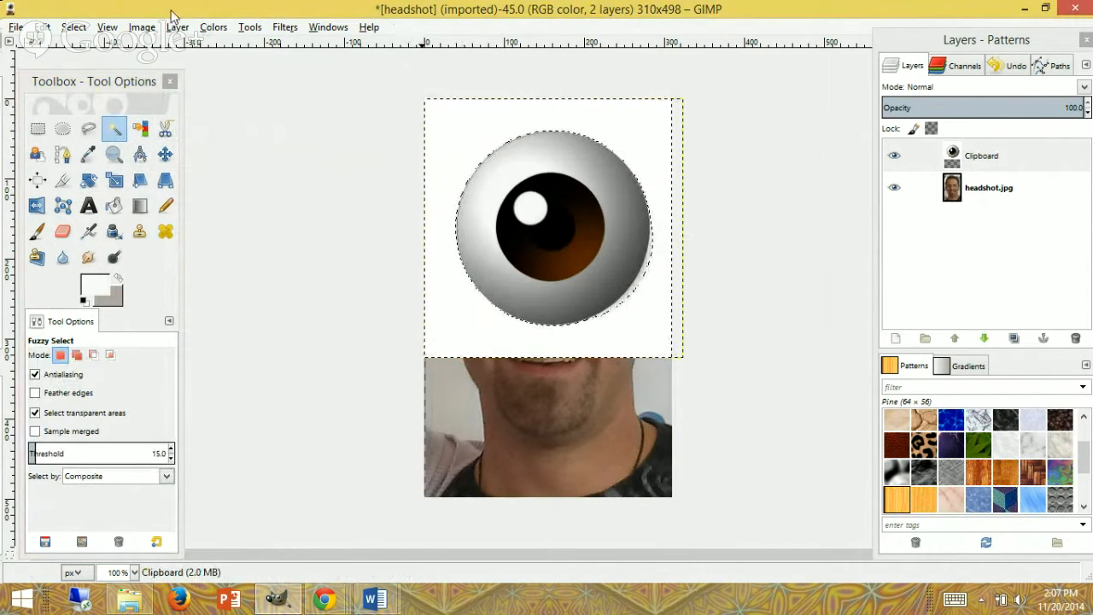
click(75, 28)
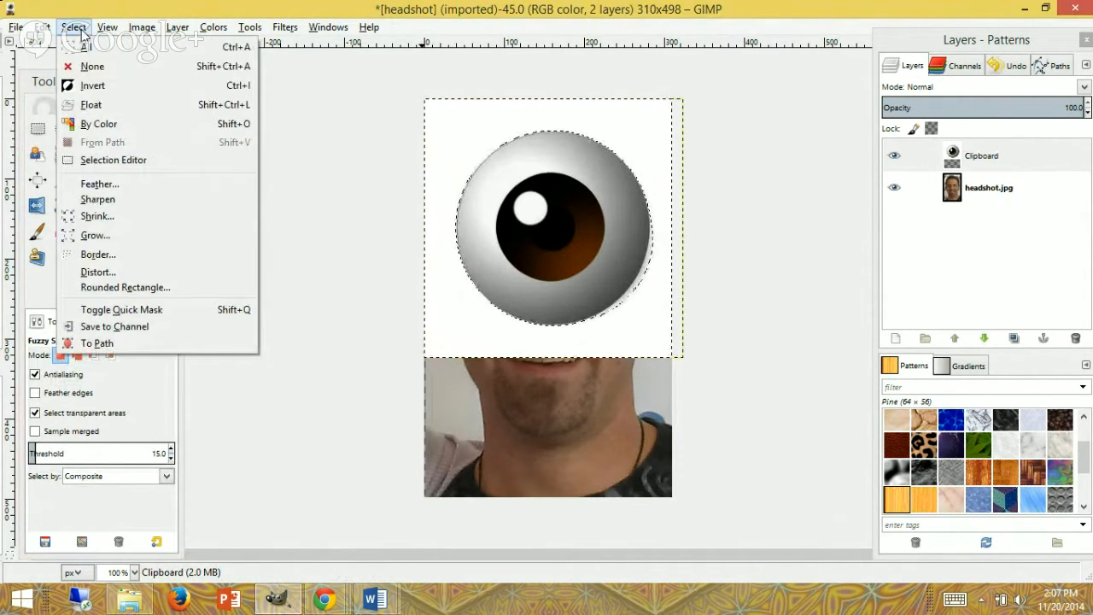
click(89, 87)
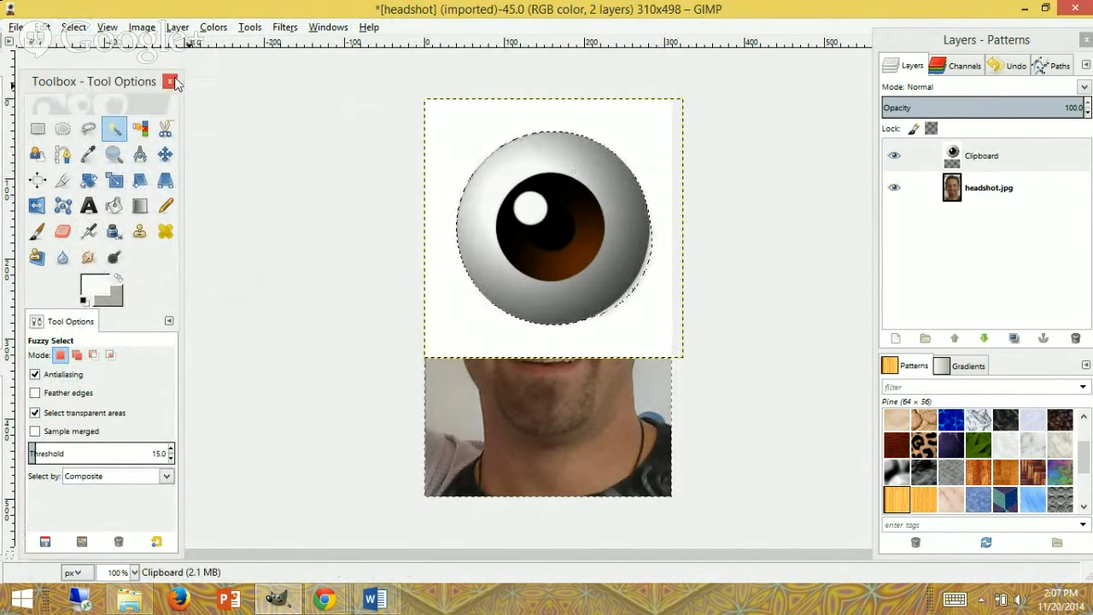
- Cut the selected eyeball out of its white background and paste it as a new layer
click(42, 27)
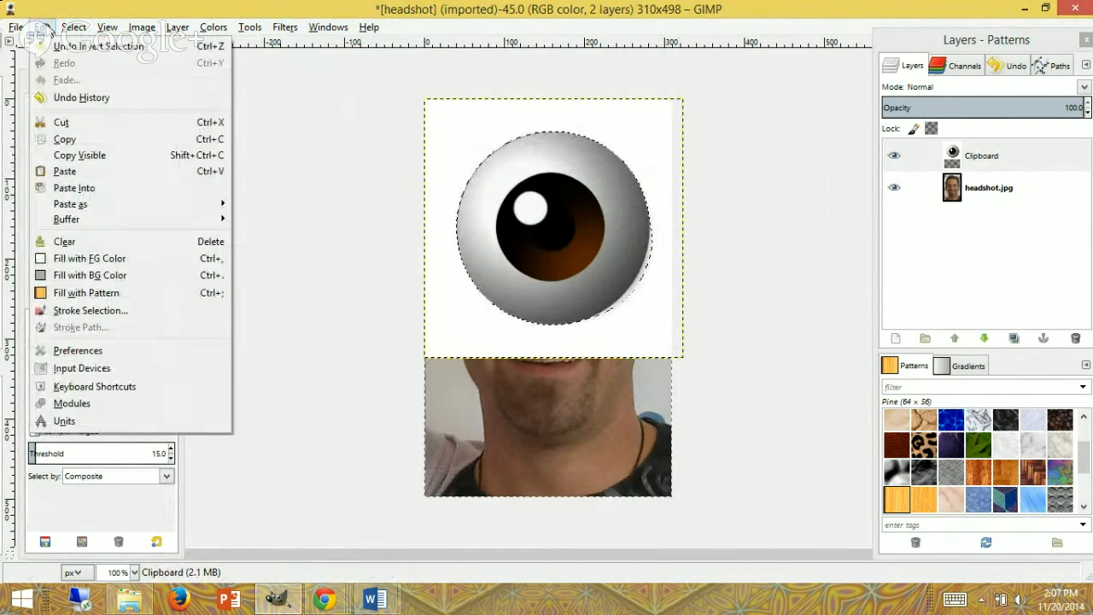
click(61, 122)
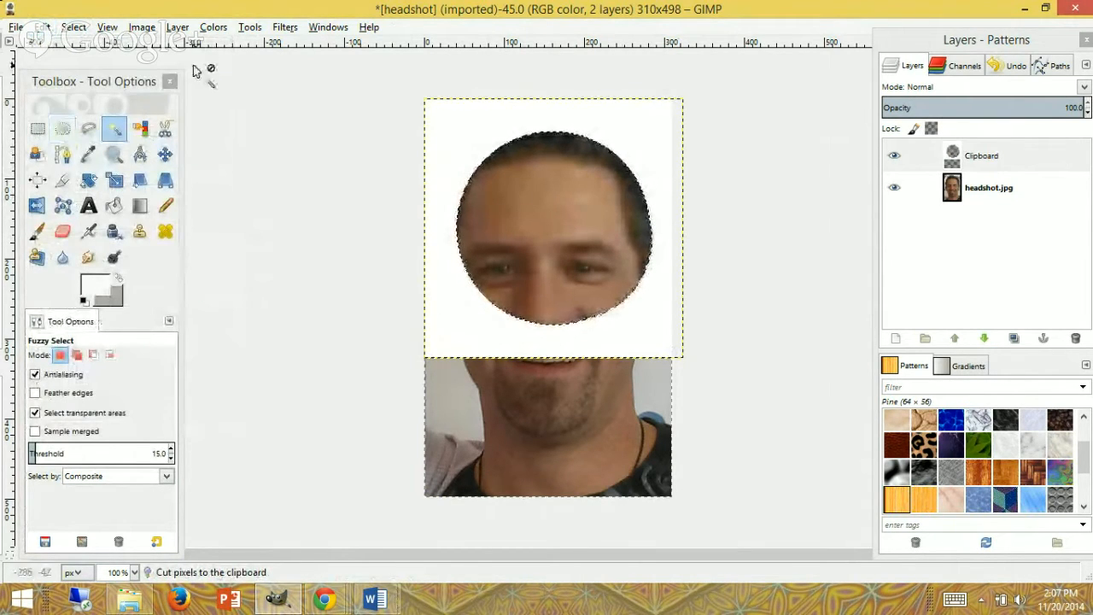
click(43, 28)
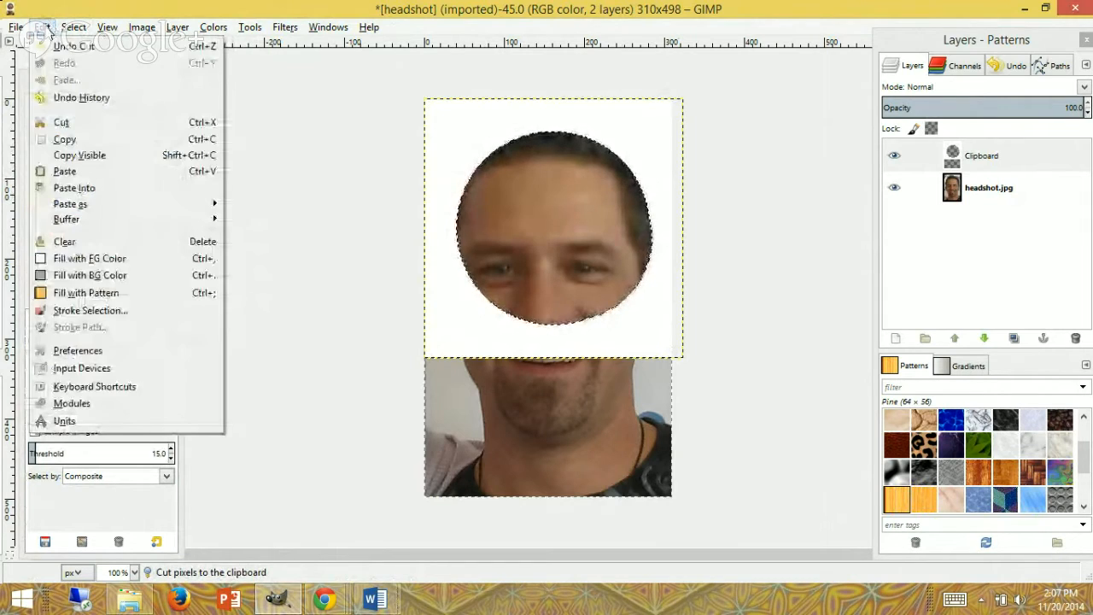
mouse_move(196, 204)
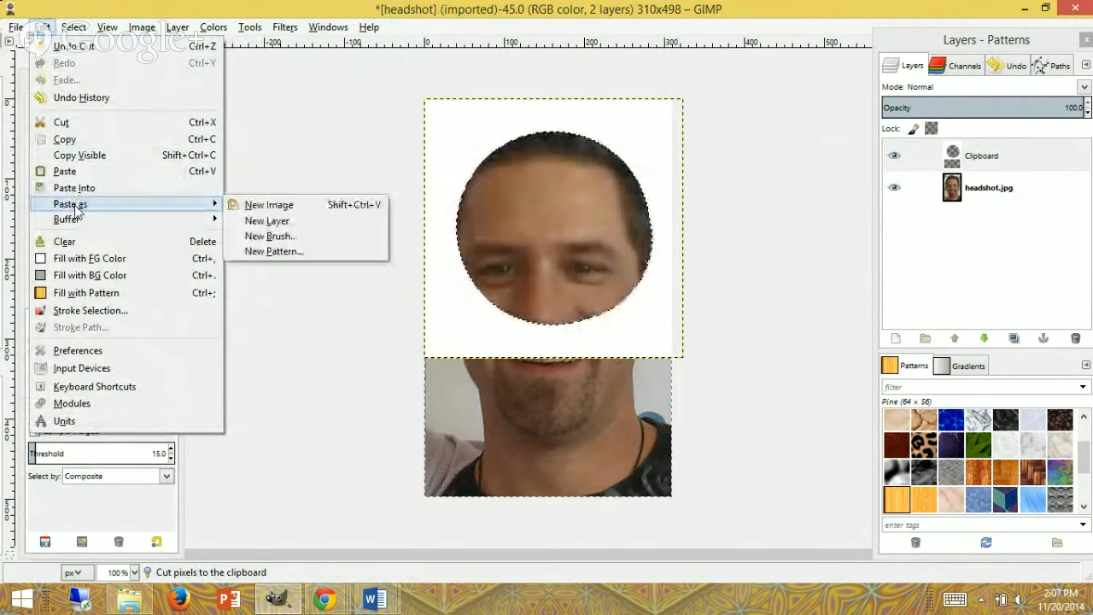
click(275, 223)
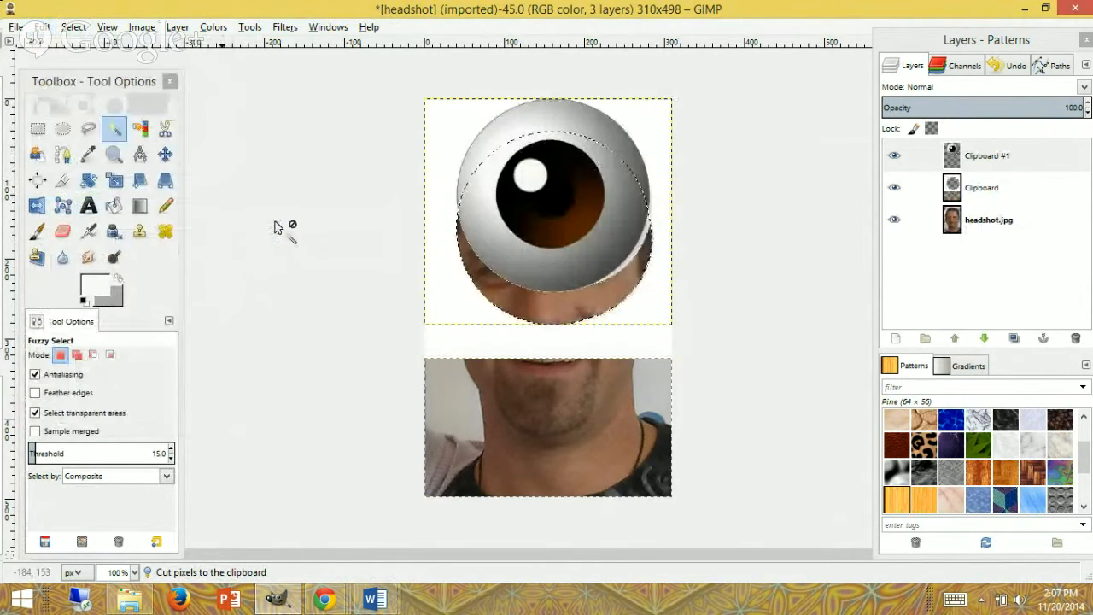
- Delete the leftover Clipboard layer with the white background and clear the selection using Rectangle Select
click(922, 190)
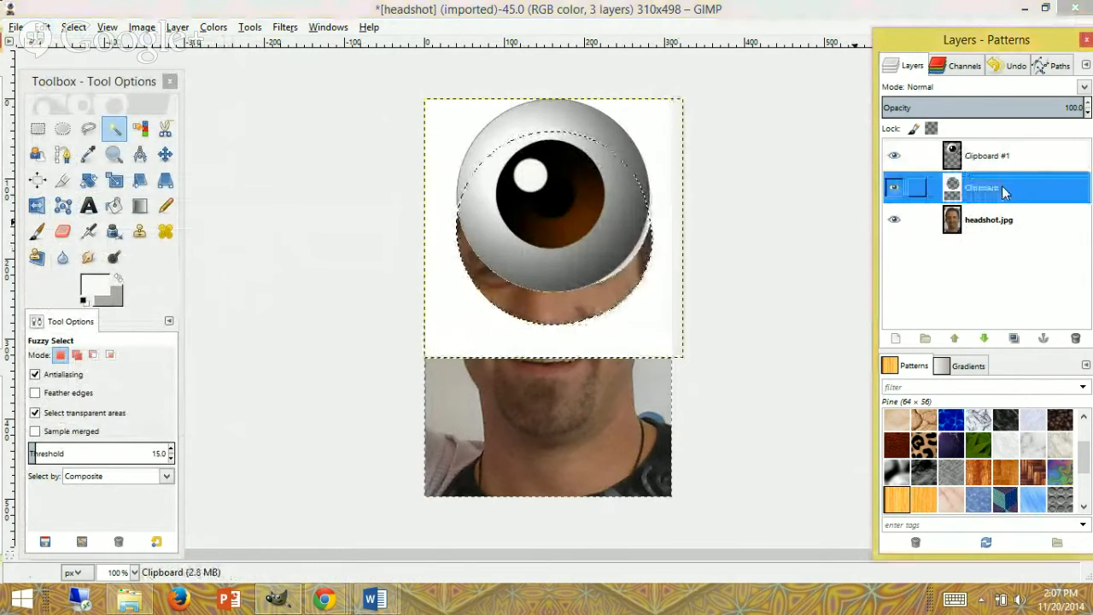
click(1074, 340)
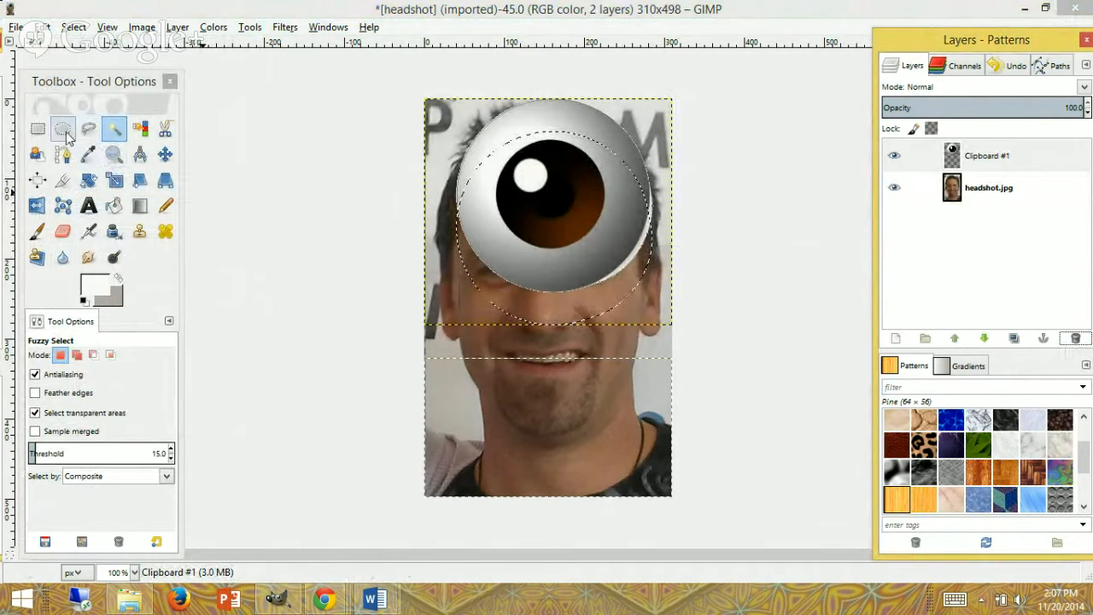
click(38, 128)
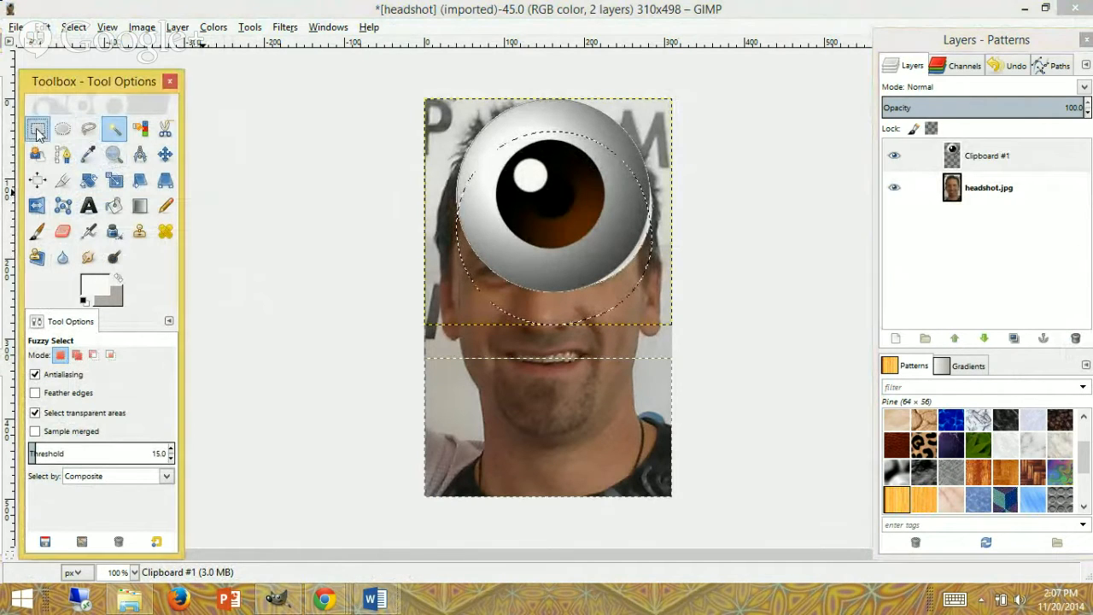
click(451, 271)
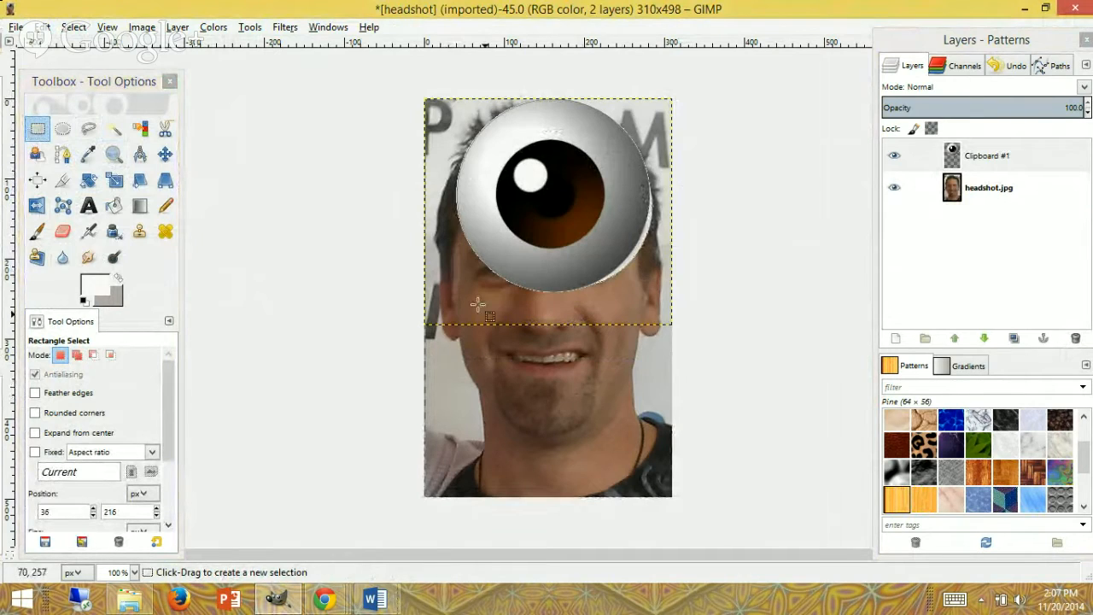
- Bring up the Layers dialog and make the Clipboard #1 eyeball layer active
click(990, 158)
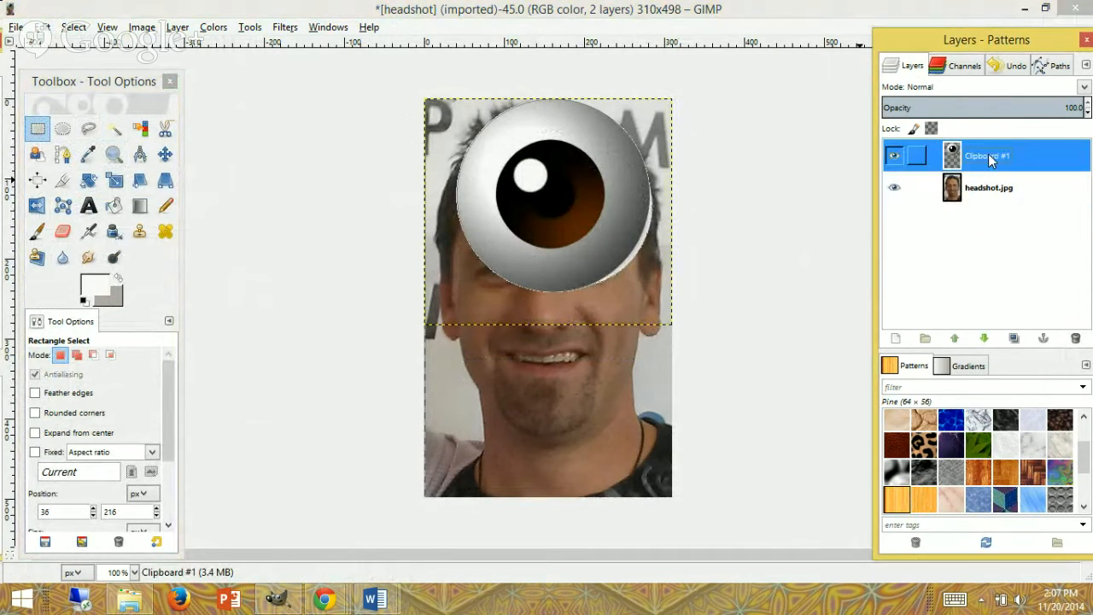
click(603, 169)
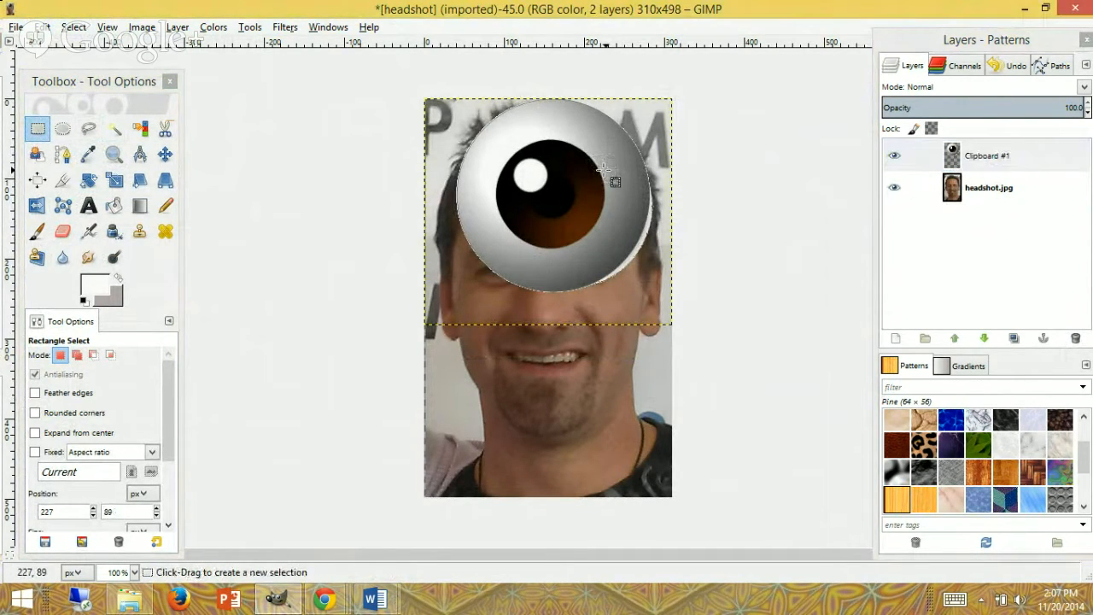
click(982, 158)
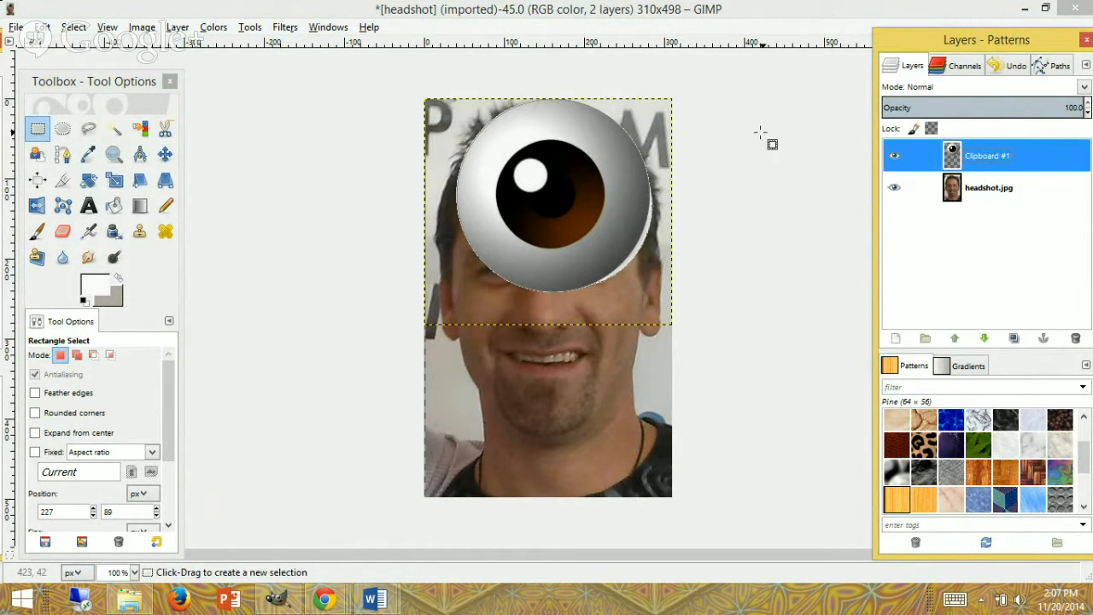
click(328, 28)
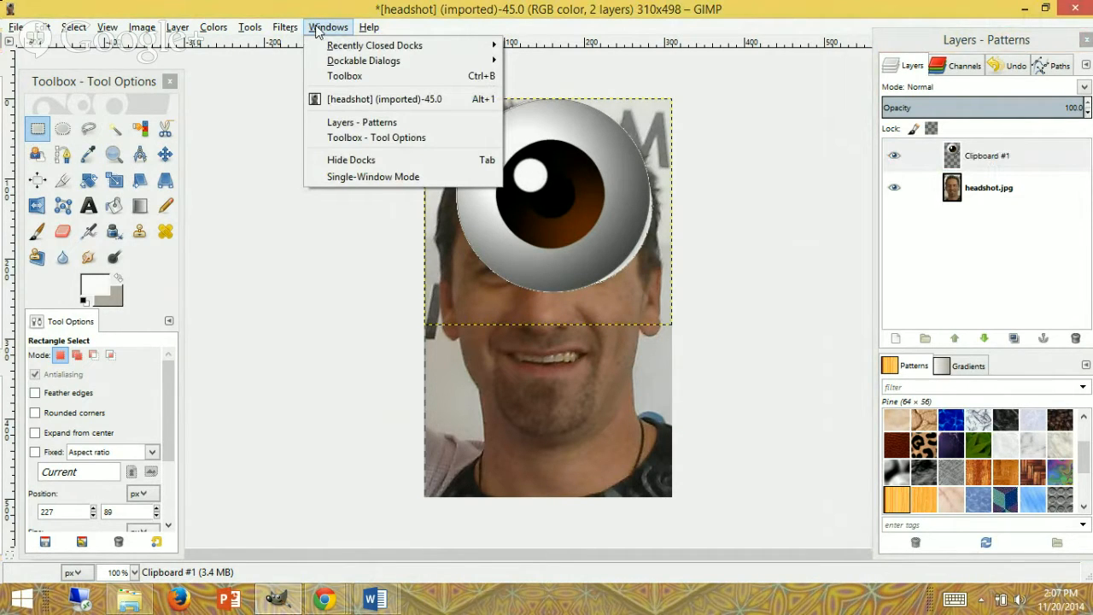
mouse_move(322, 67)
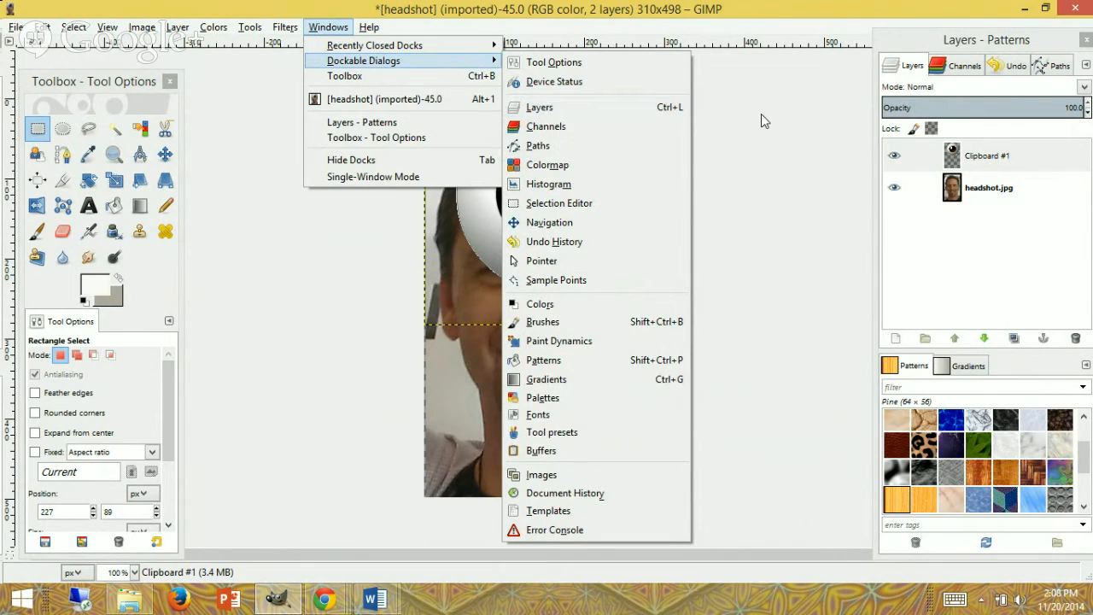
click(541, 108)
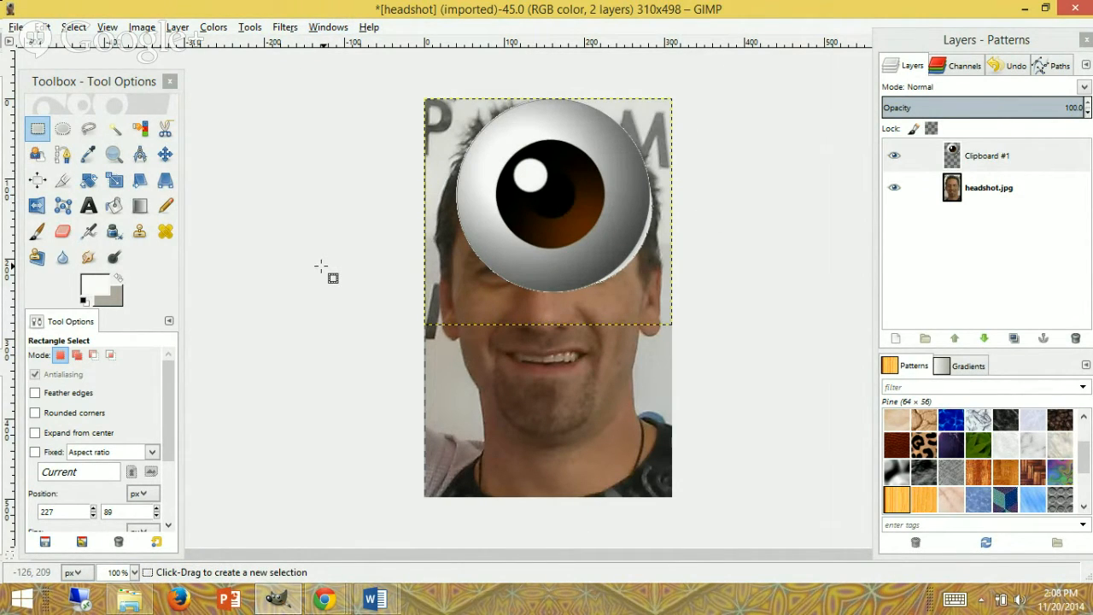
click(955, 160)
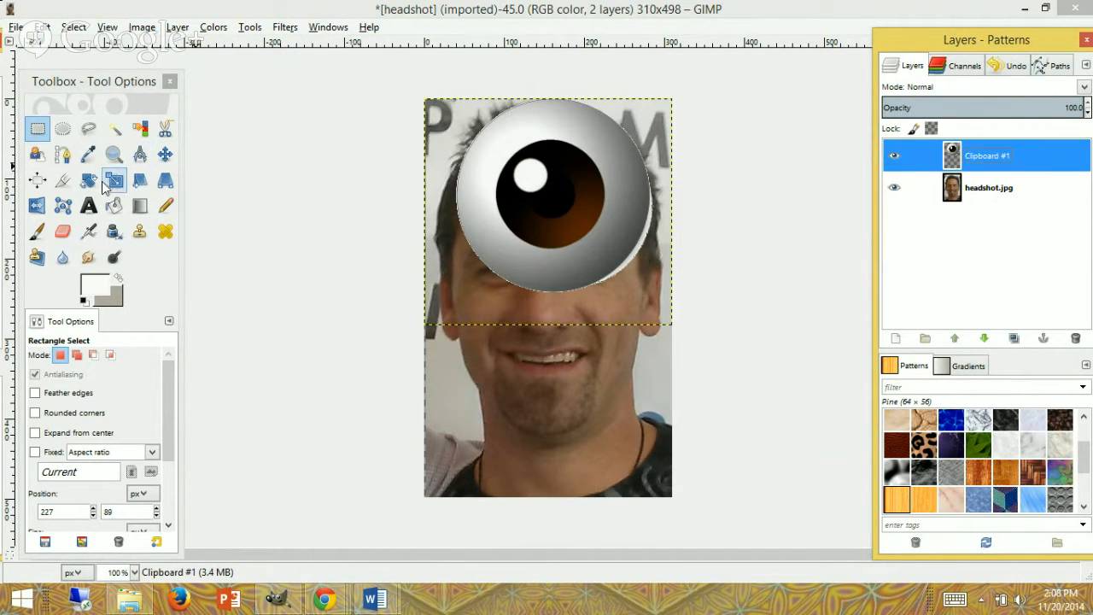
- Scale the eyeball layer down to 64 × 51 pixels and move it over the eye on the left side of the face
click(114, 186)
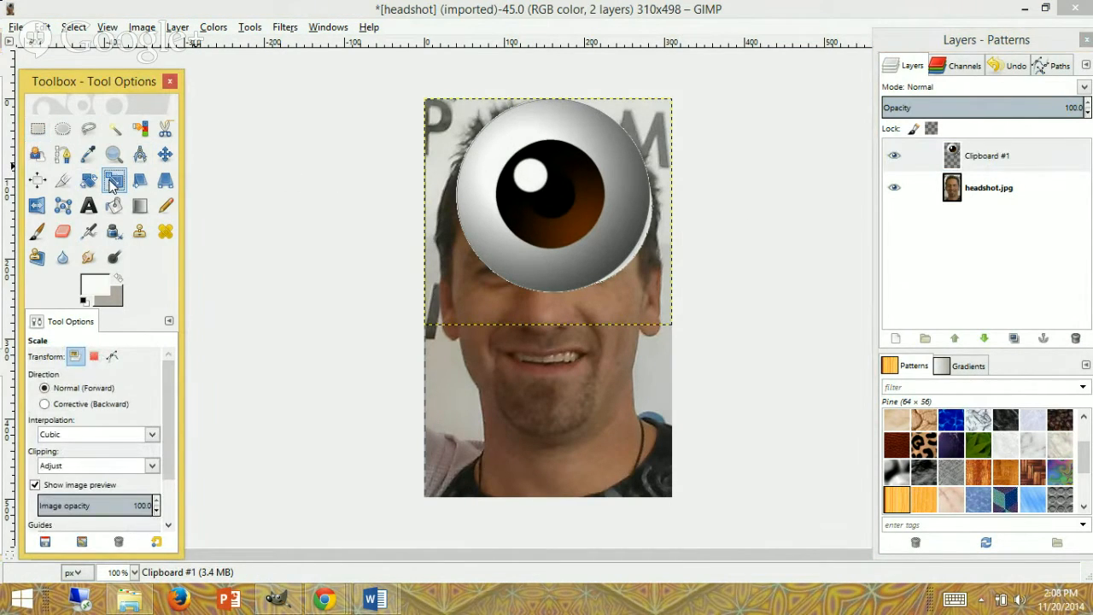
click(499, 186)
drag(425, 104, 623, 292)
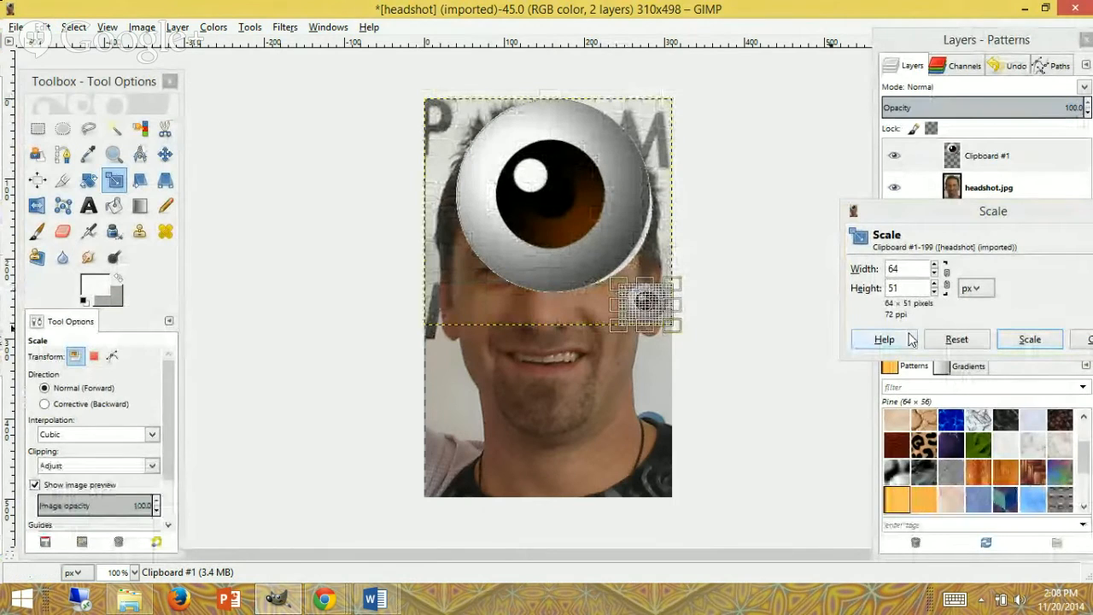
click(1016, 343)
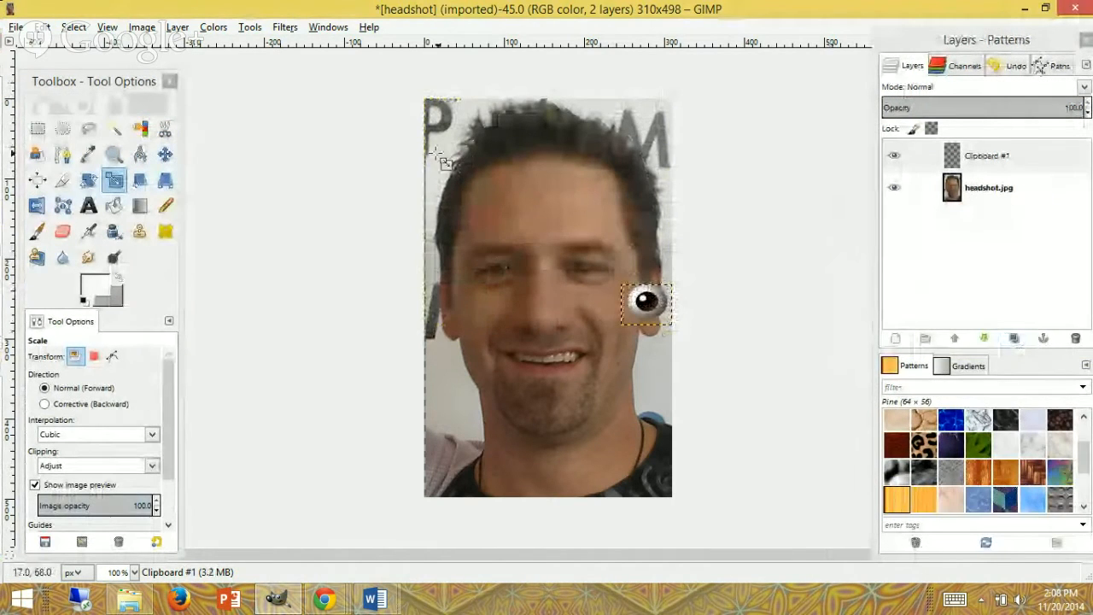
click(165, 153)
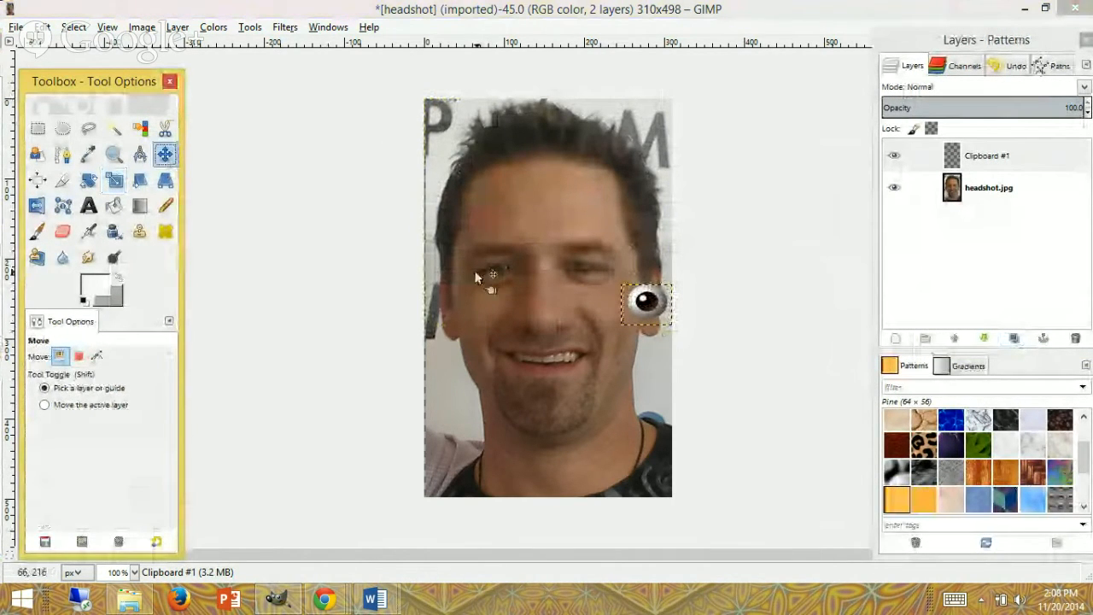
drag(654, 311, 500, 279)
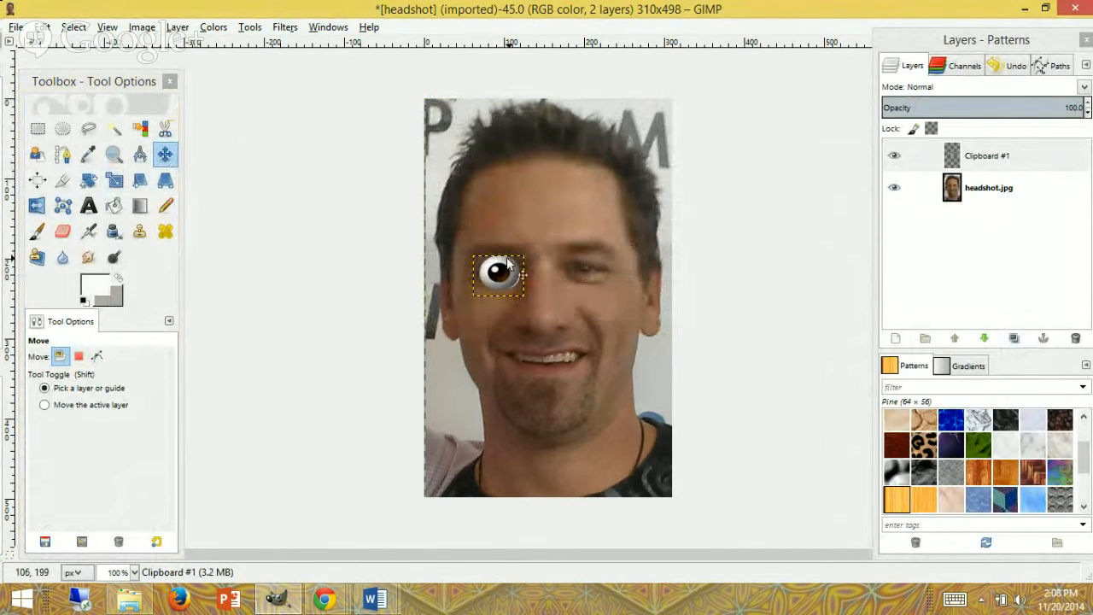
- Duplicate the Clipboard #1 eyeball layer and move the copy over the other eye
click(1003, 162)
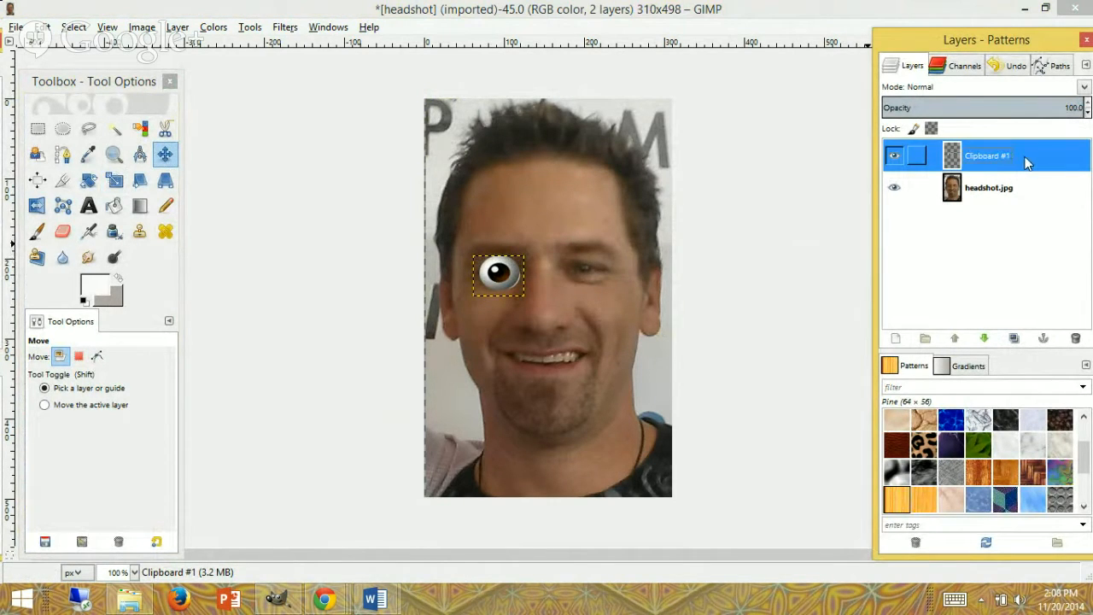
right_click(1027, 163)
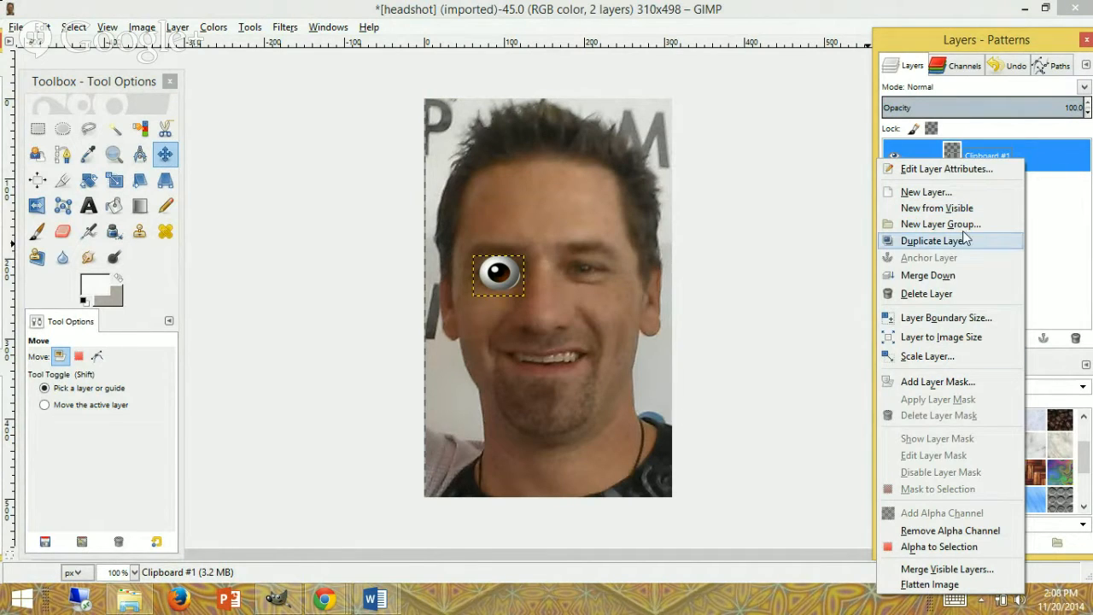
click(932, 241)
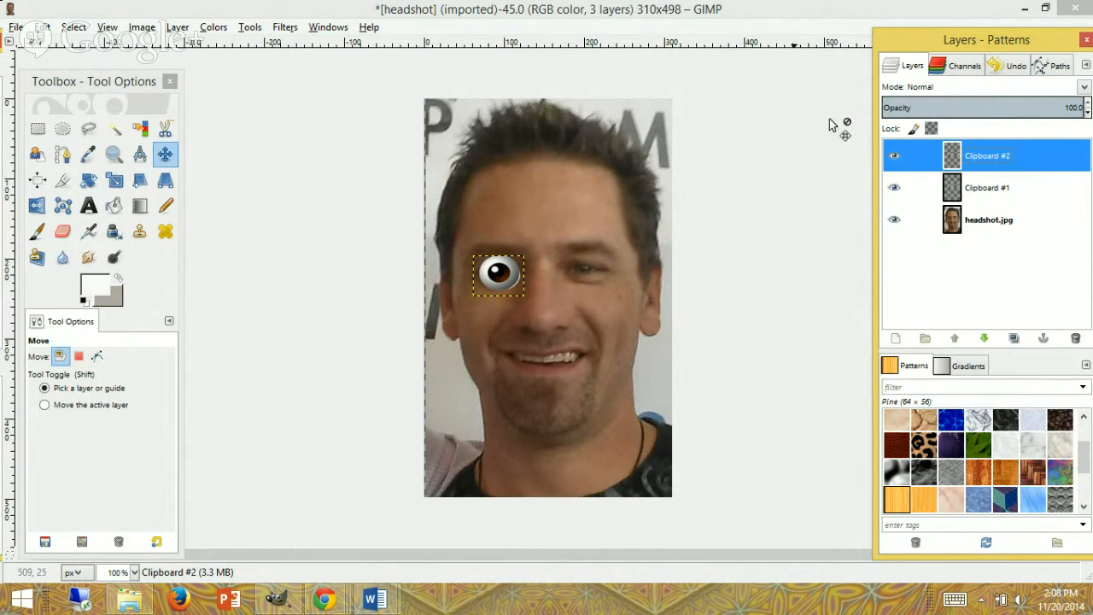
drag(493, 273, 579, 276)
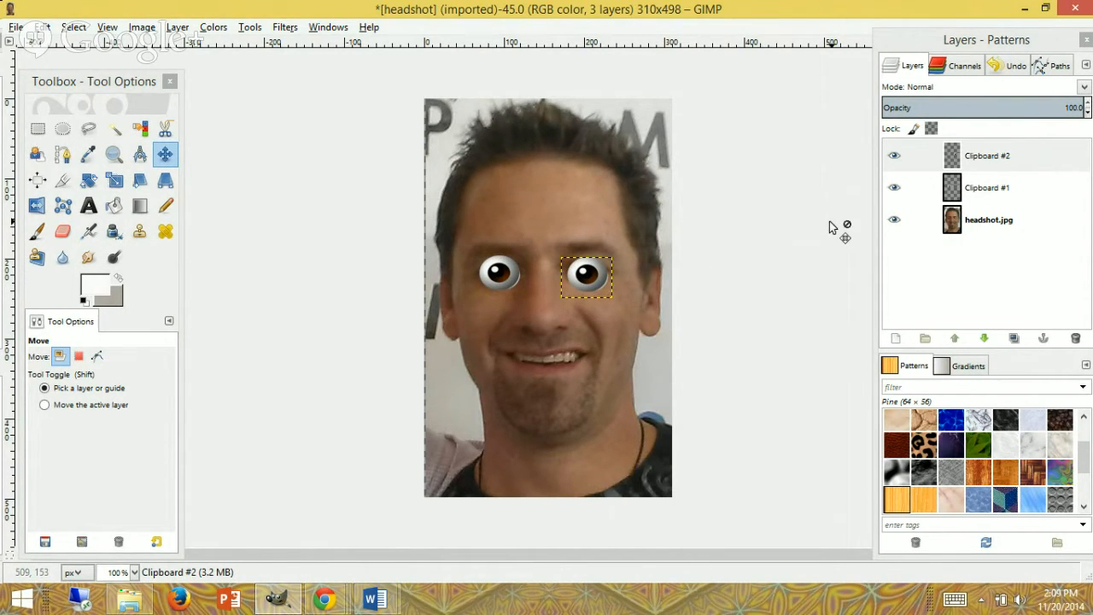
- Toggle the visibility of the two eyeball layers off and on to compare the face with and without them
click(970, 166)
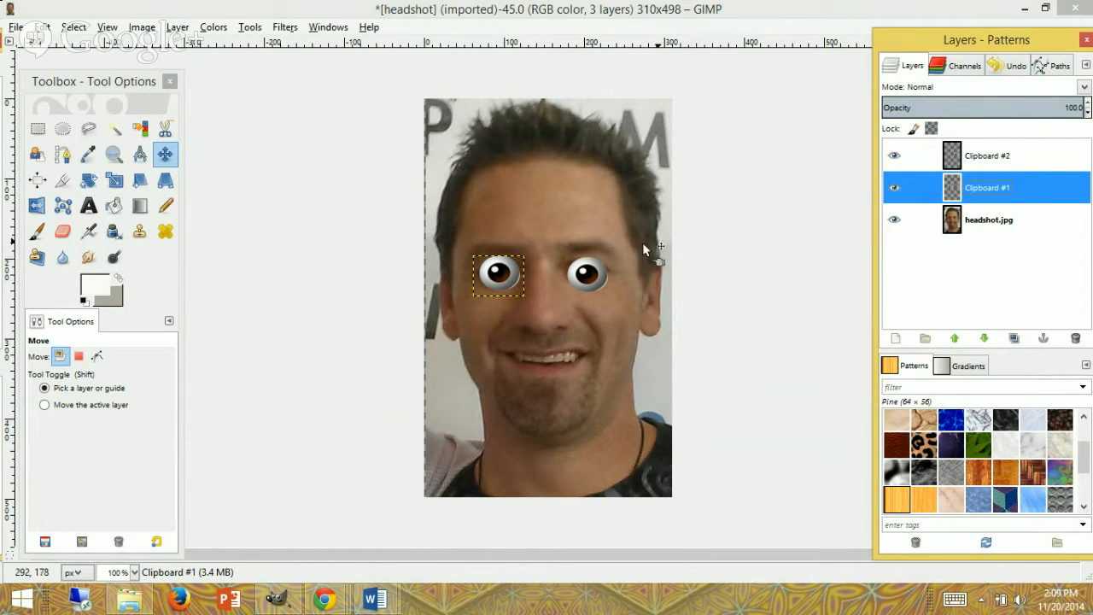
click(893, 157)
click(894, 189)
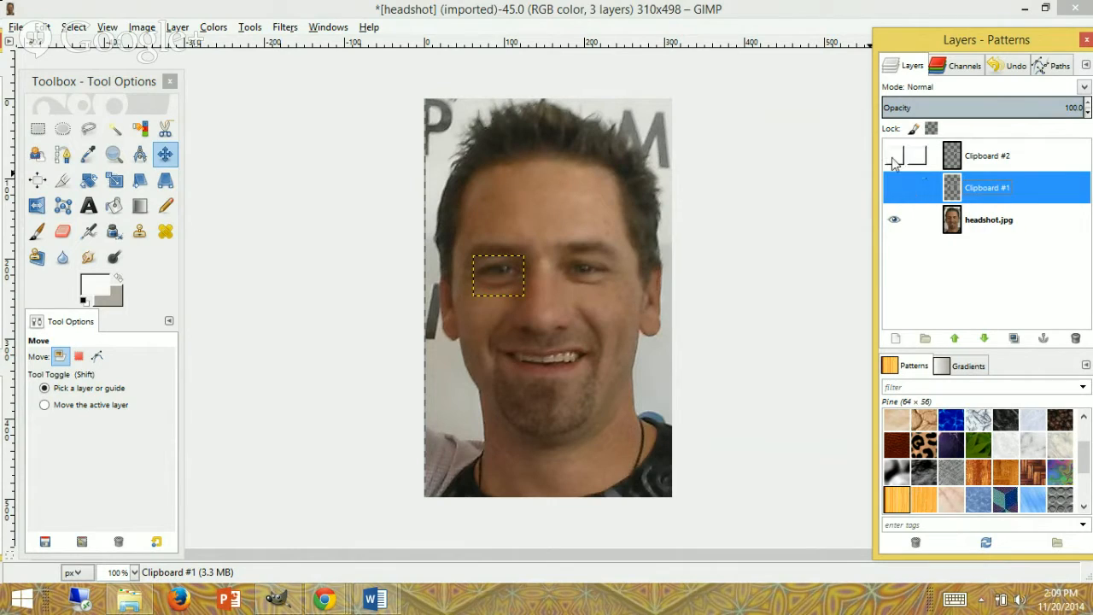
click(894, 159)
click(891, 167)
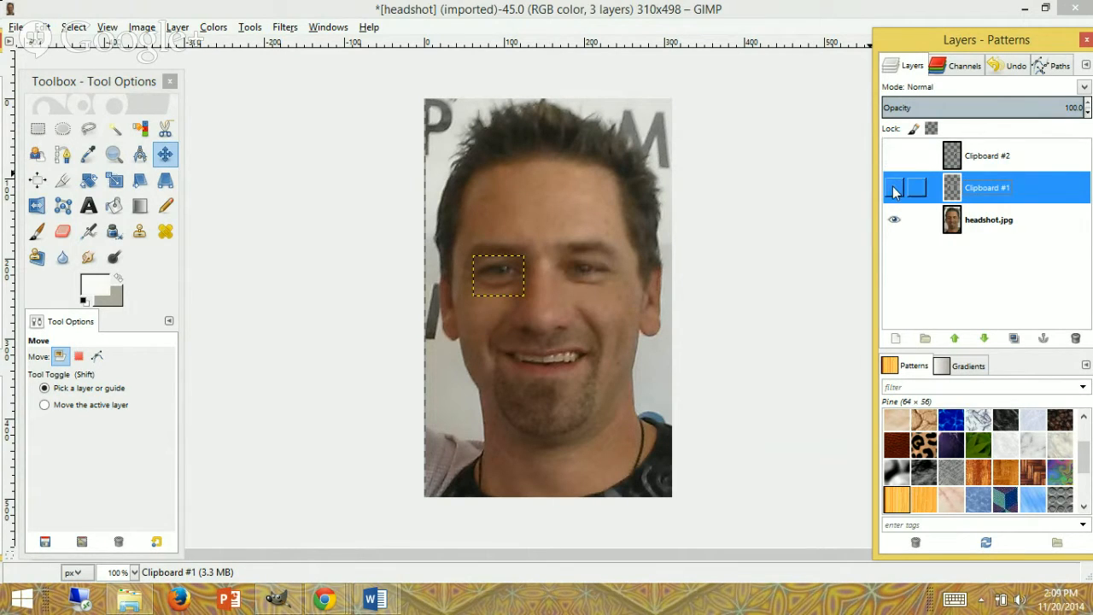
click(894, 186)
click(893, 168)
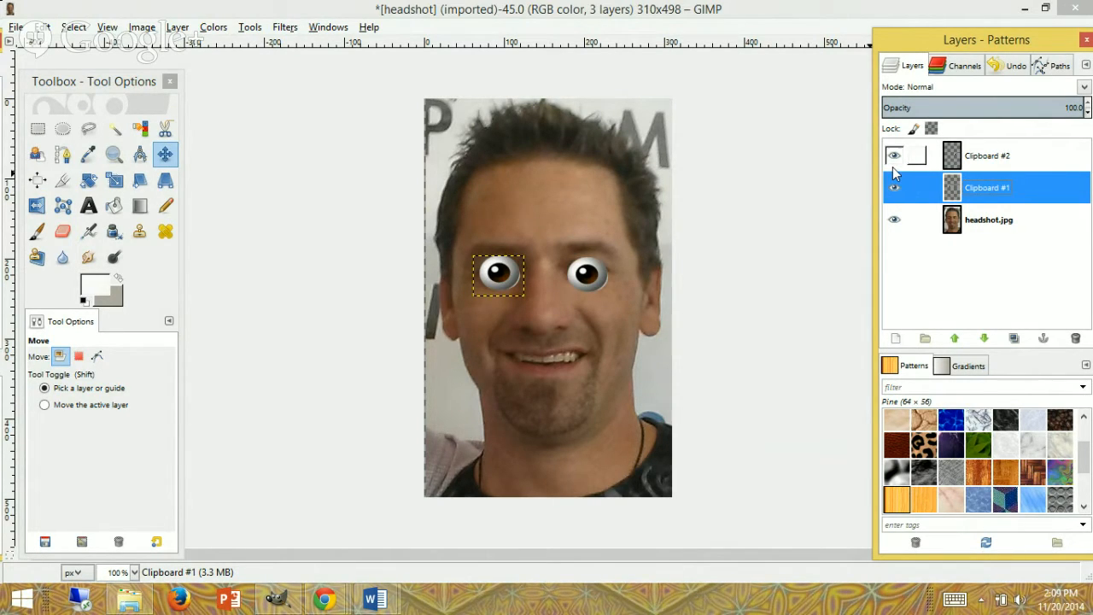
- Merge the Clipboard #2 eyeball layer down into Clipboard #1 so both eyes share one layer
click(984, 228)
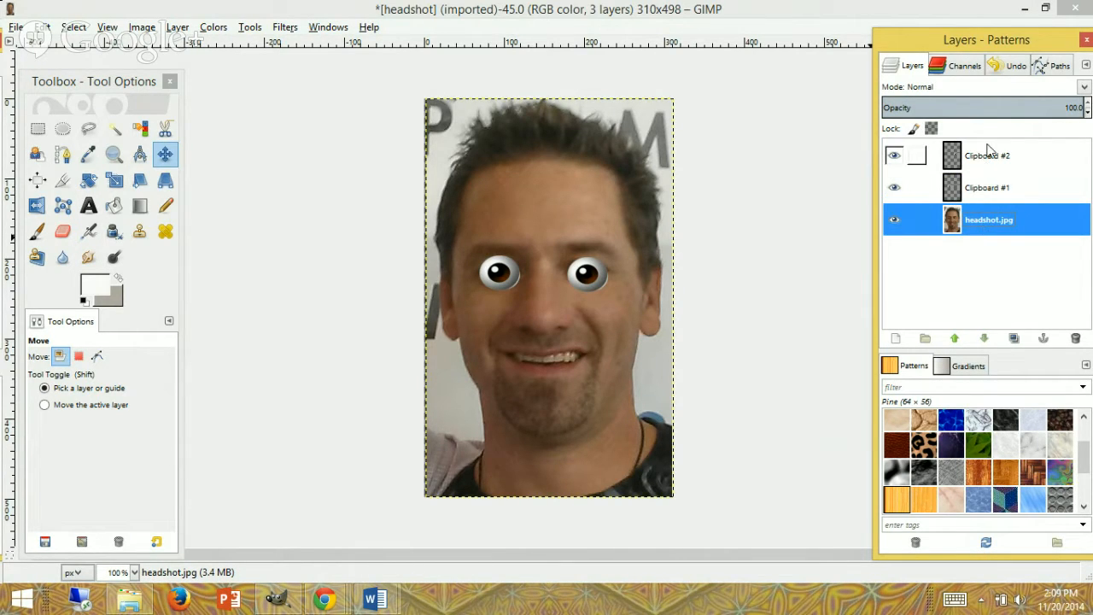
click(988, 158)
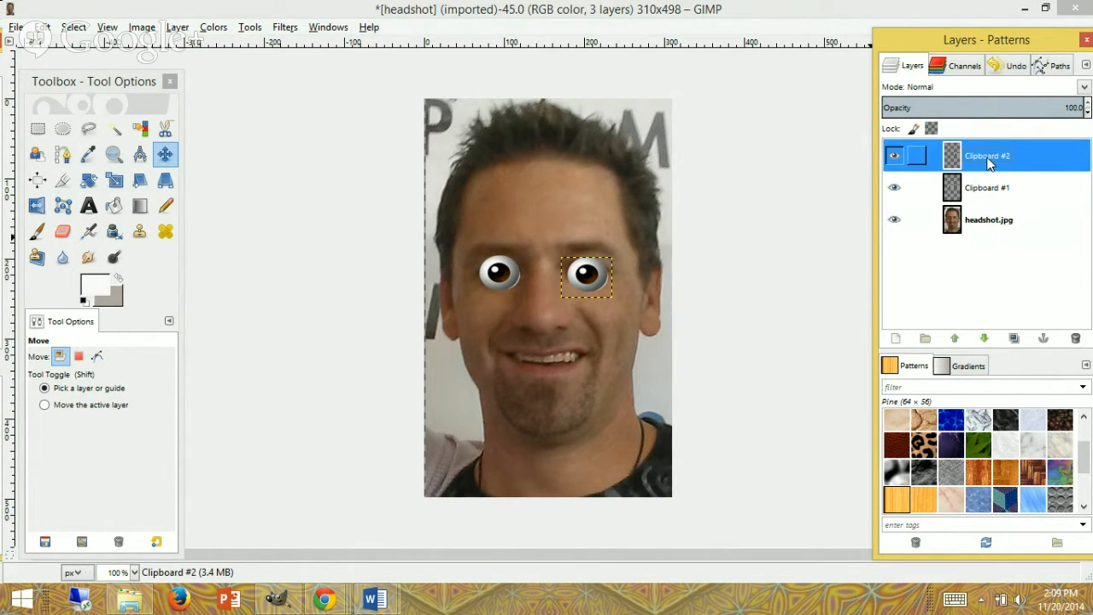
right_click(976, 157)
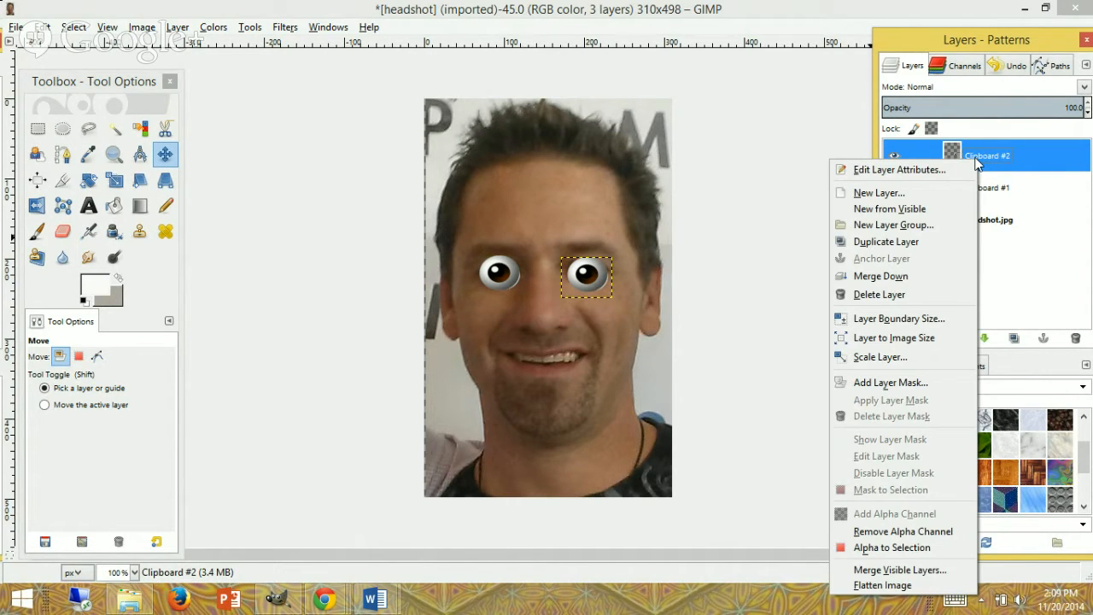
click(907, 277)
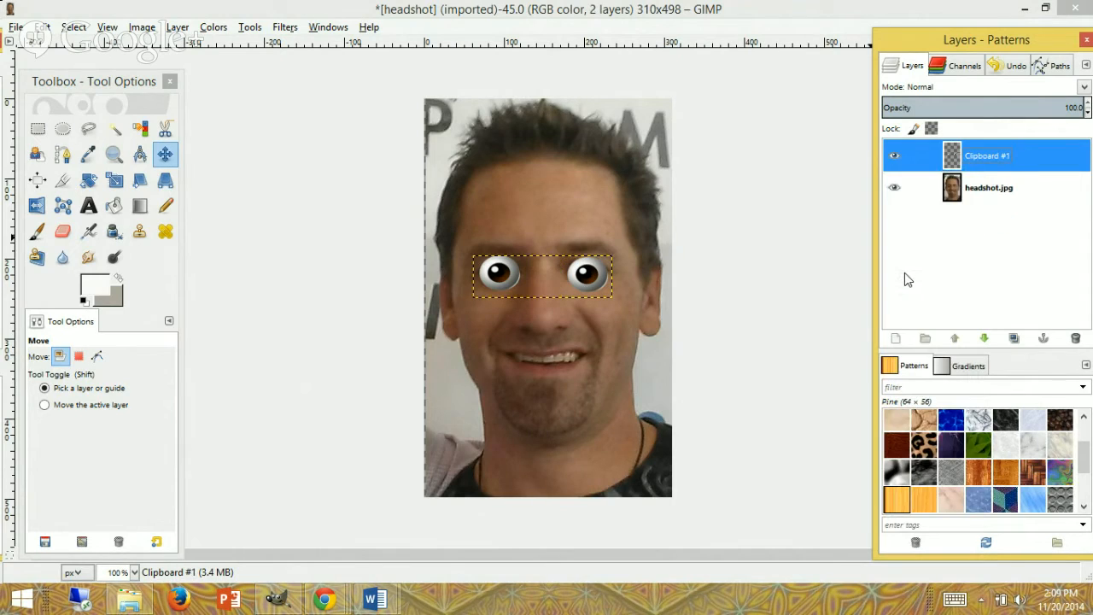
- Flick the merged eyeball layer's visibility off and on repeatedly to preview the blinking effect
click(892, 162)
click(892, 161)
click(892, 160)
click(891, 160)
click(890, 161)
click(890, 161)
click(890, 161)
click(891, 161)
click(892, 163)
click(890, 160)
click(793, 270)
click(1000, 195)
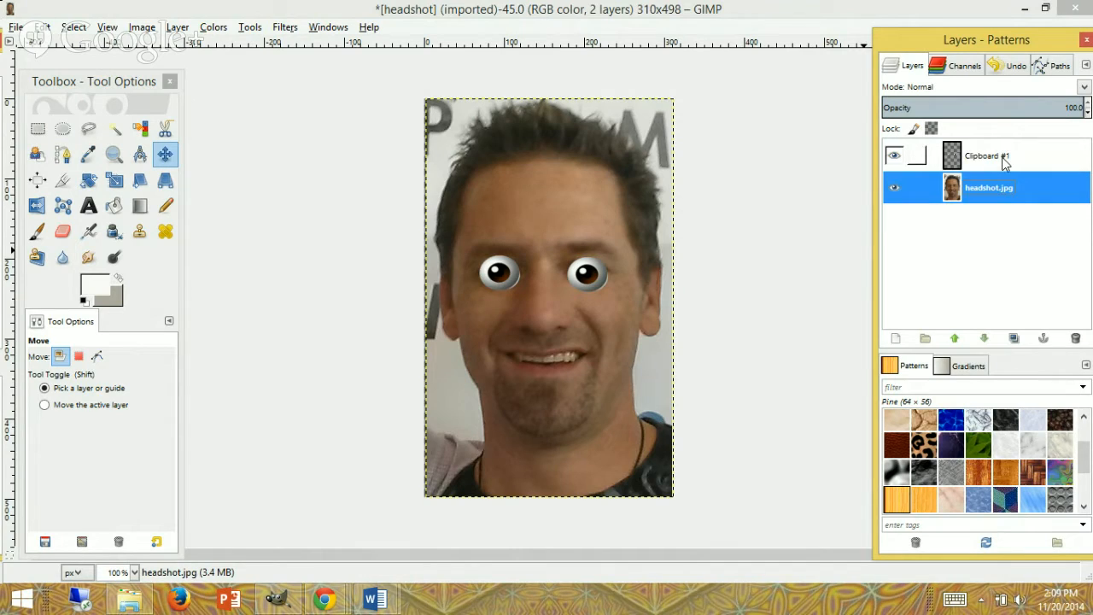
click(1005, 163)
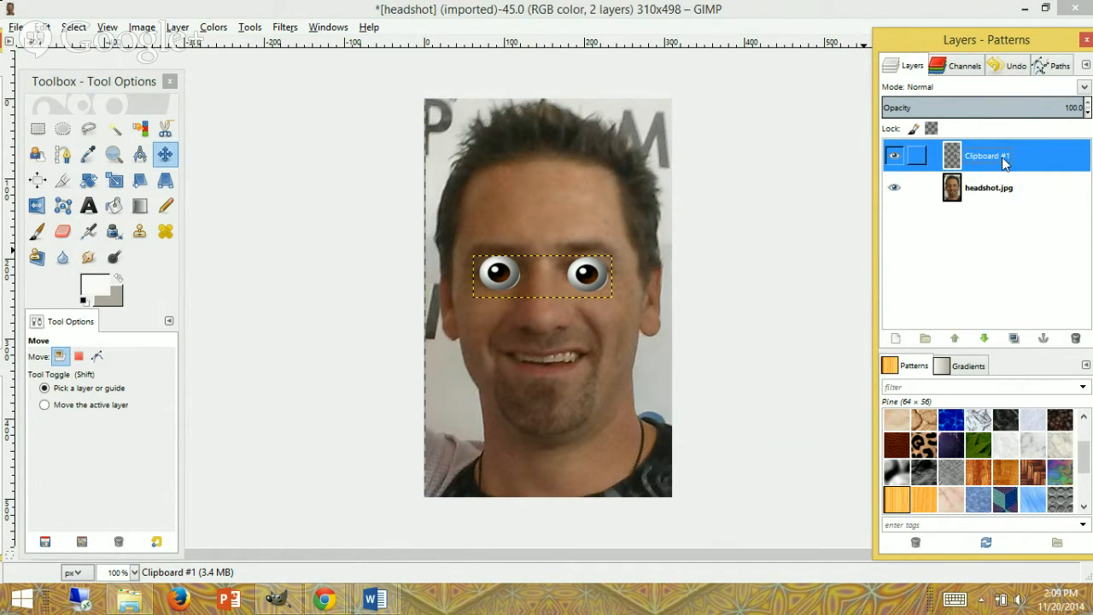
right_click(1005, 163)
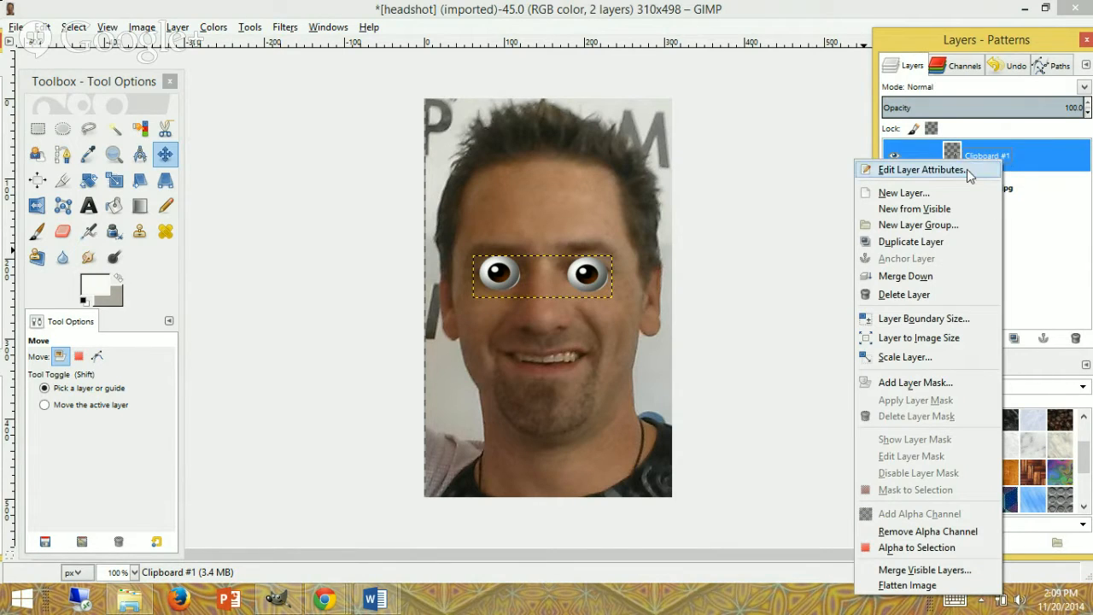
click(967, 169)
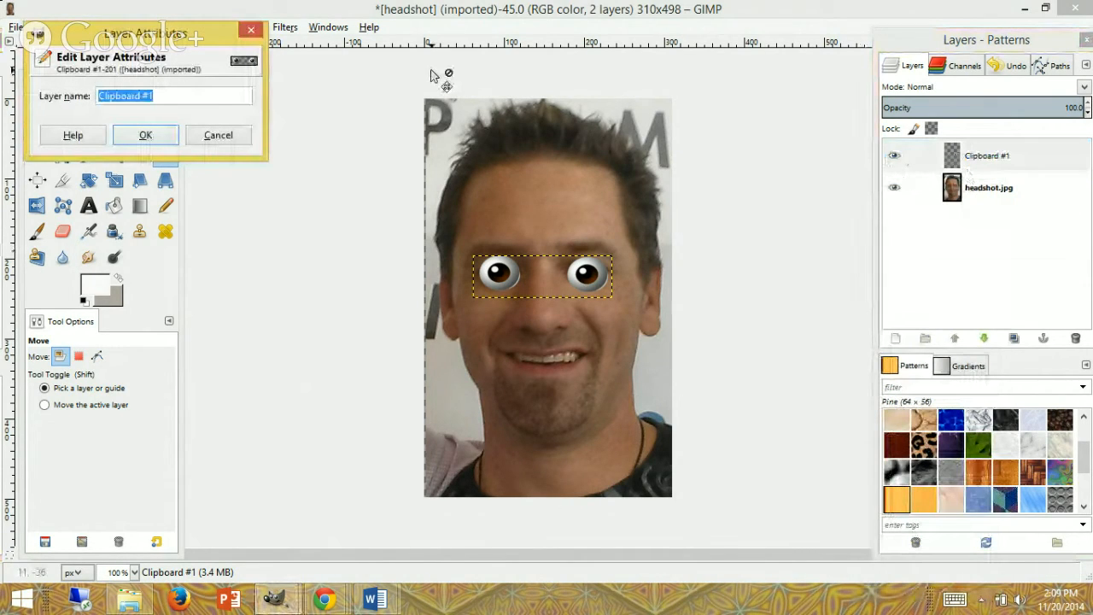
text(1)
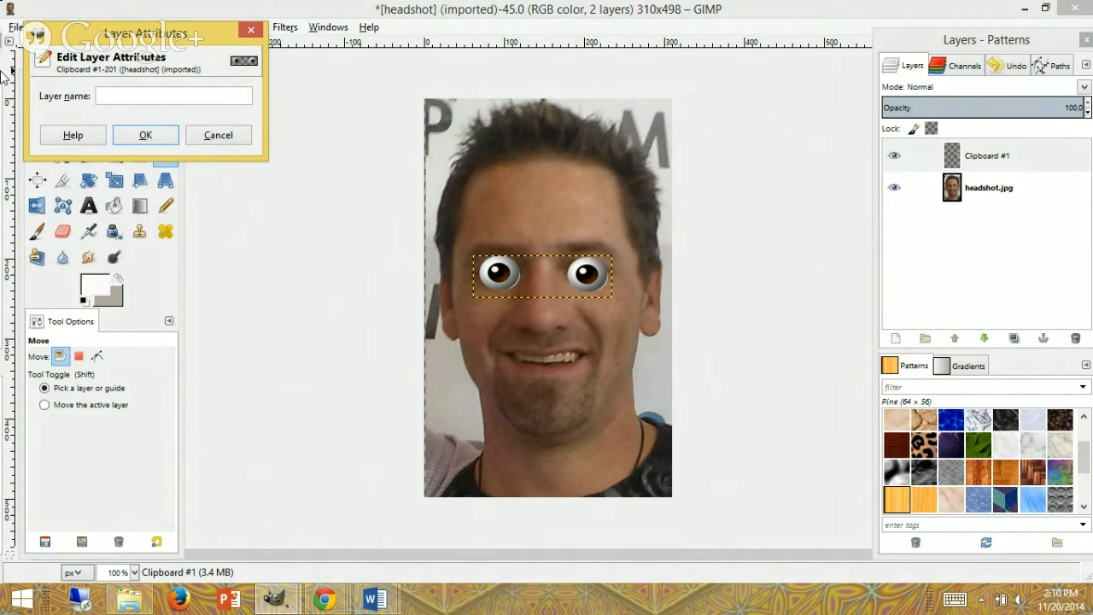
click(245, 134)
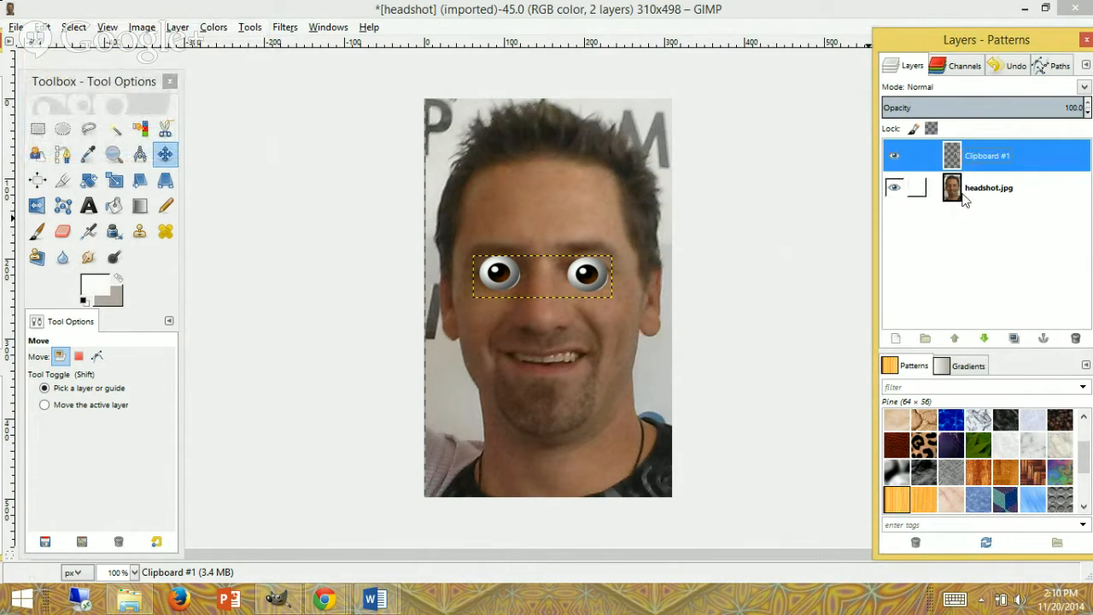
- Try the headshot layer above the eyeballs while toggling both layers' visibility, and move the eyeball layer back on top
drag(963, 199, 964, 173)
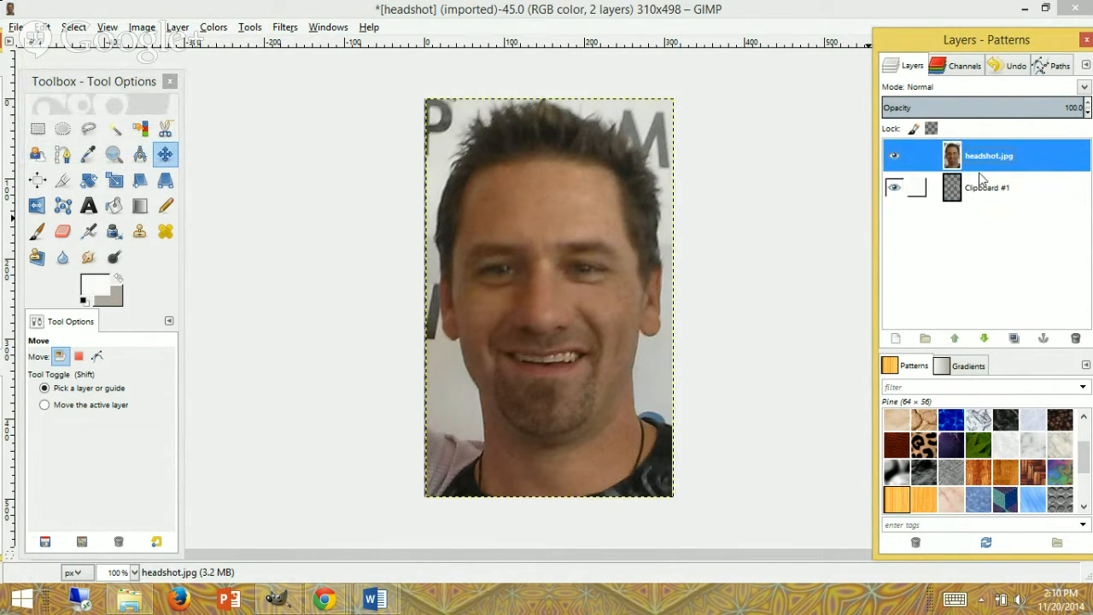
click(892, 192)
click(892, 157)
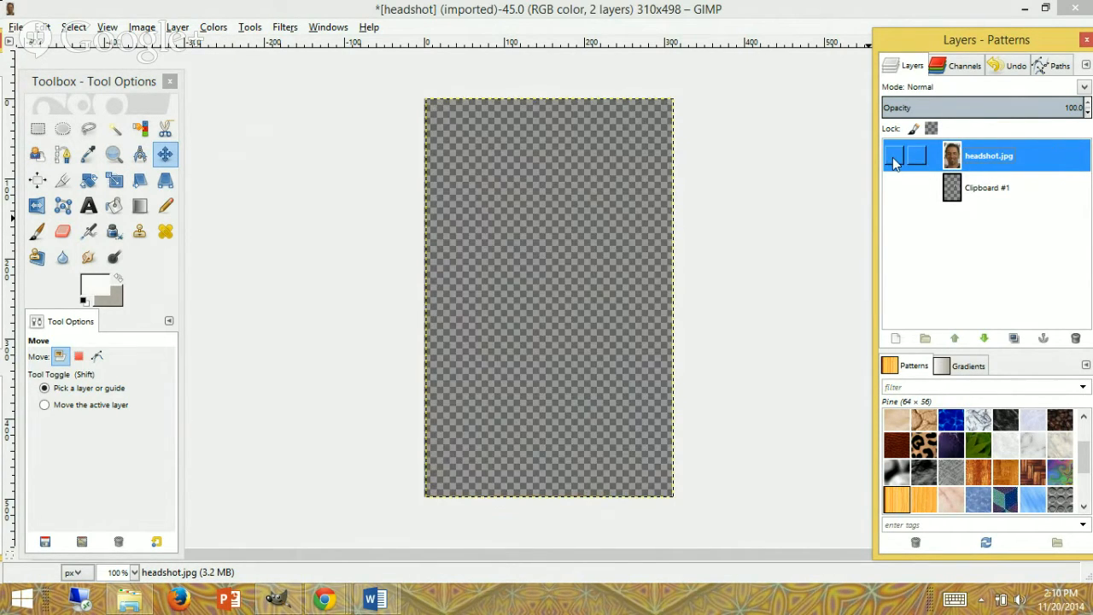
click(892, 157)
click(892, 185)
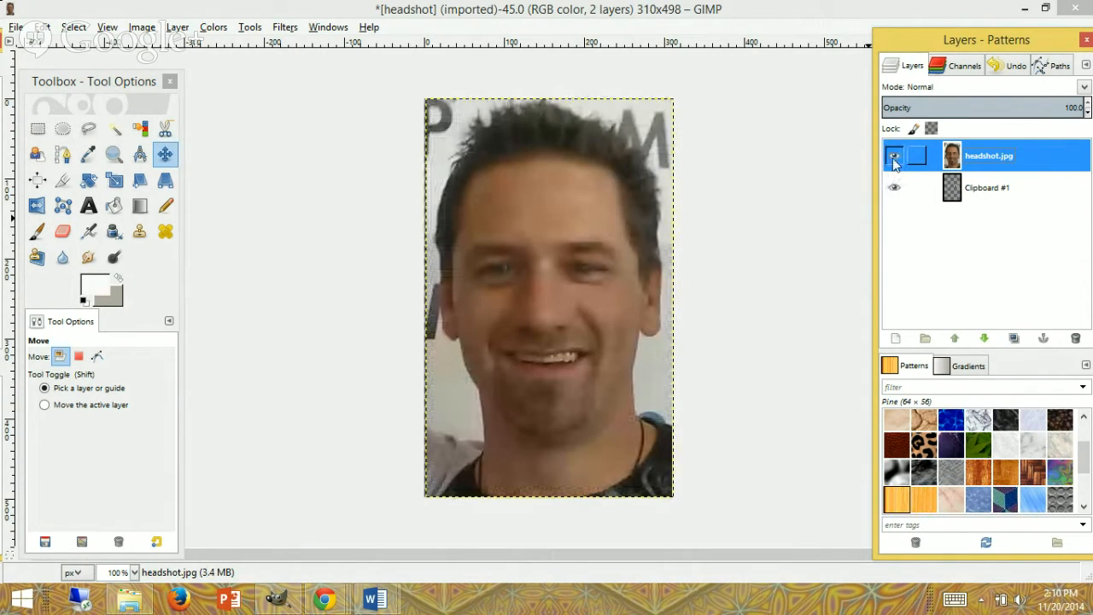
click(893, 159)
click(893, 159)
drag(939, 194, 977, 150)
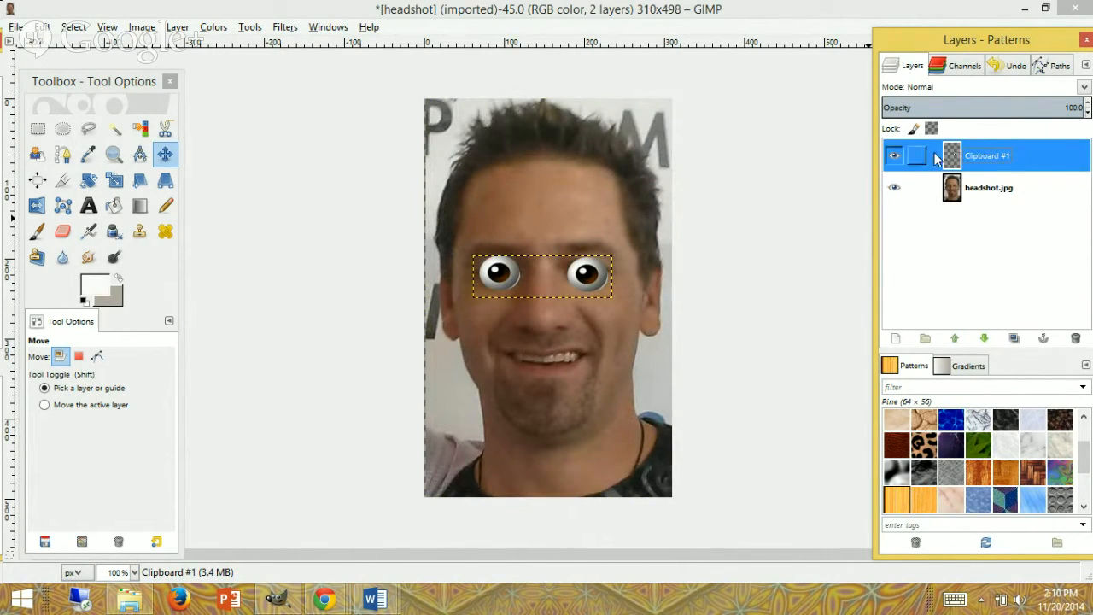
- Toggle the visibility of the eyeball layer several times above the headshot to check the effect
click(895, 159)
click(894, 159)
click(895, 157)
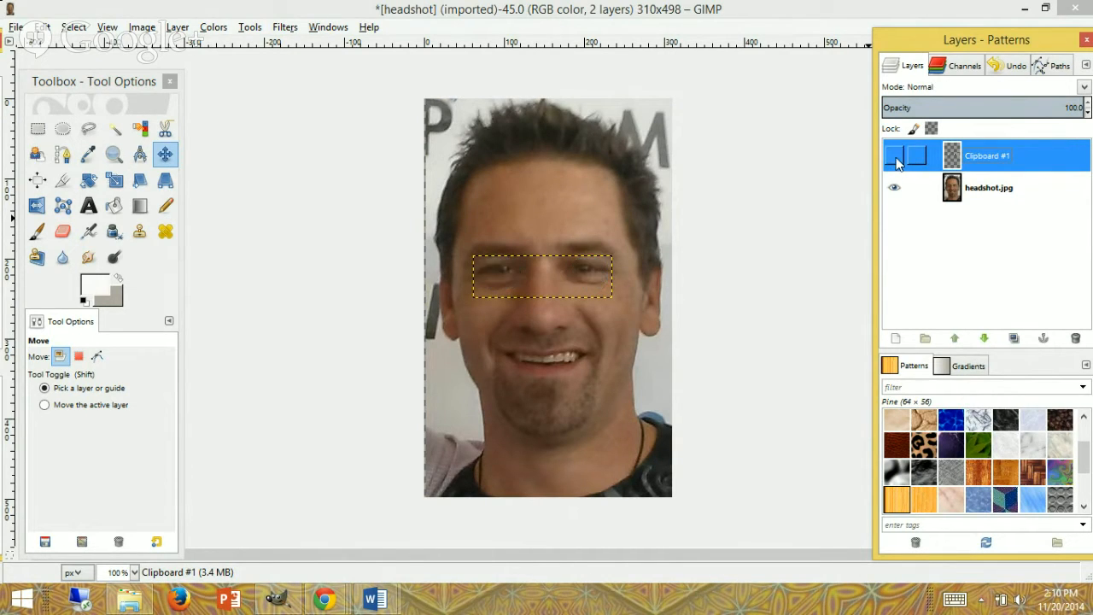
click(895, 157)
click(895, 157)
click(894, 157)
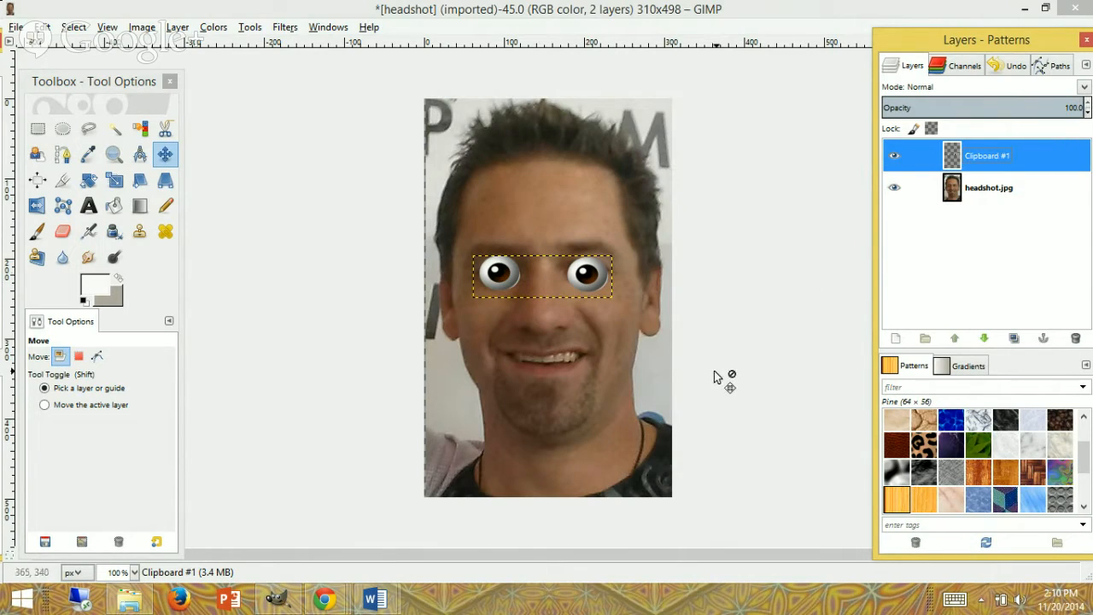
- Make the headshot layer active, select the entire image and copy its visible content with Copy Visible
click(995, 185)
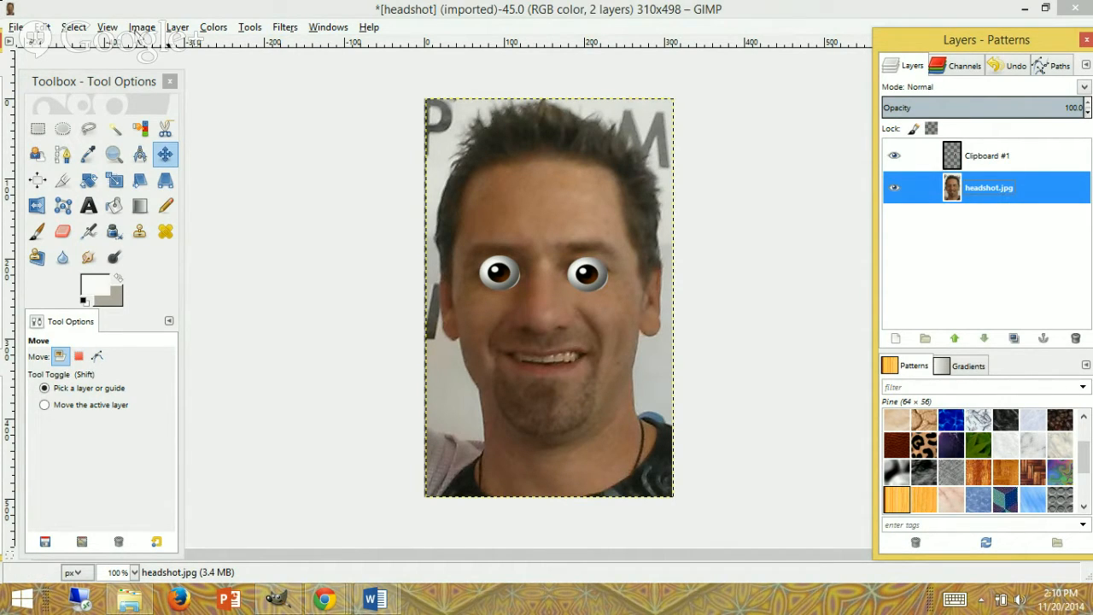
click(73, 28)
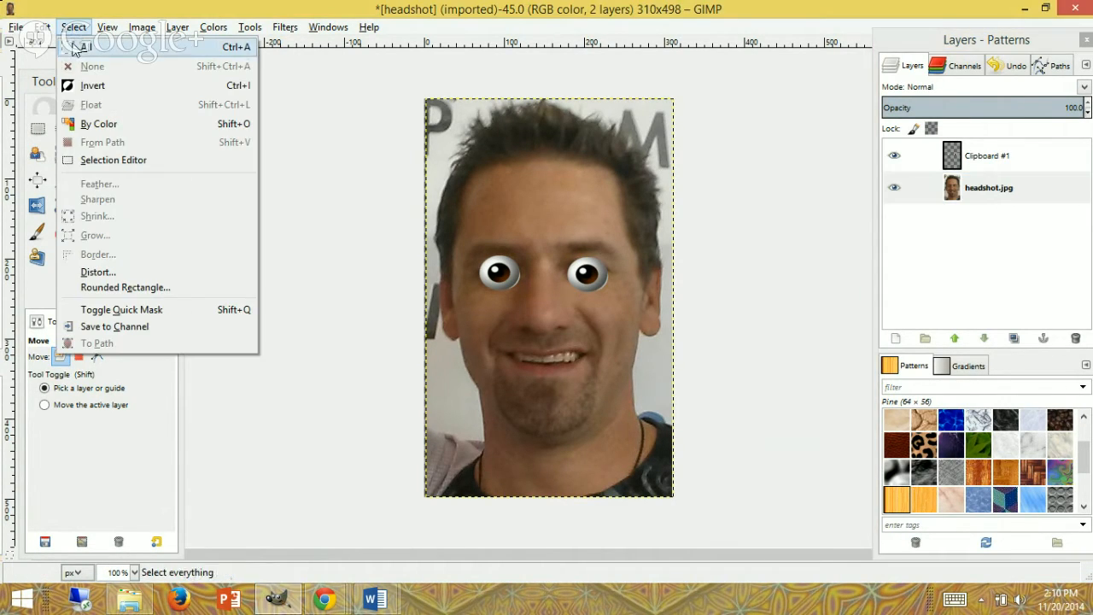
click(75, 47)
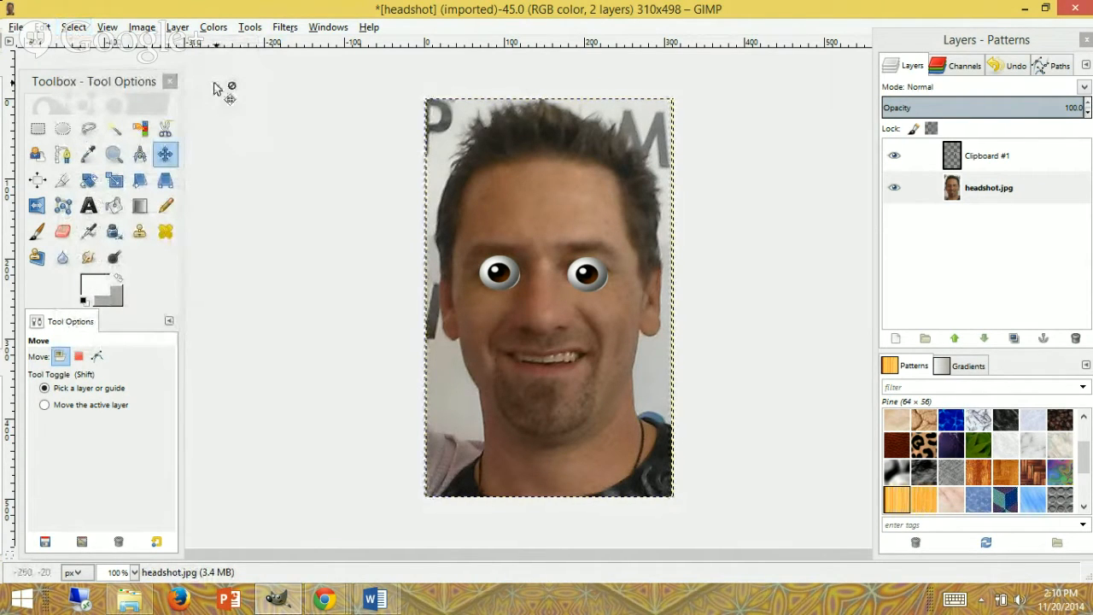
click(41, 27)
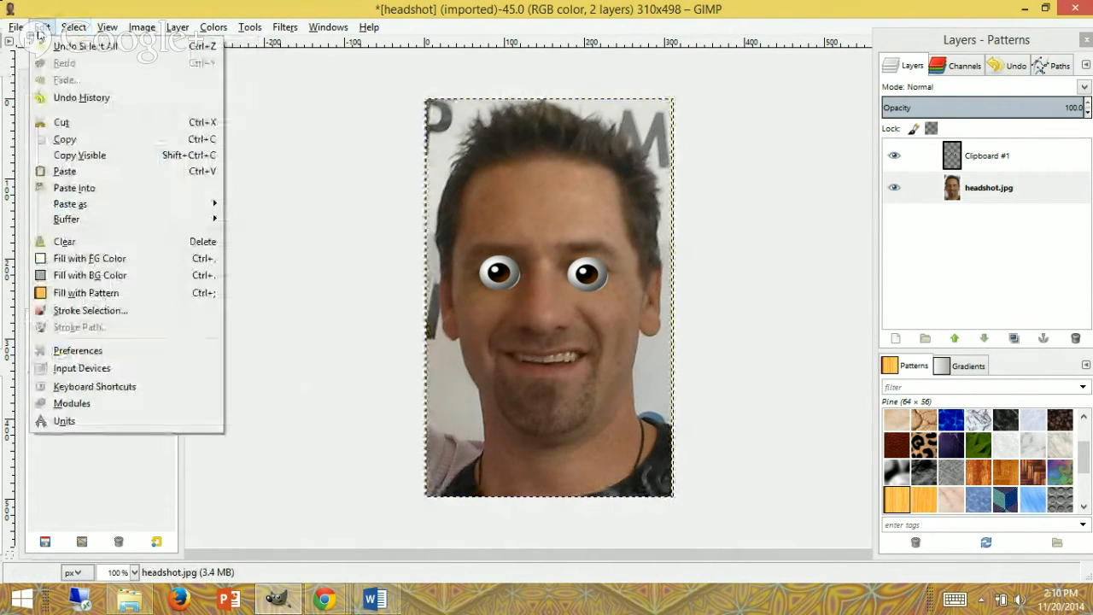
click(58, 157)
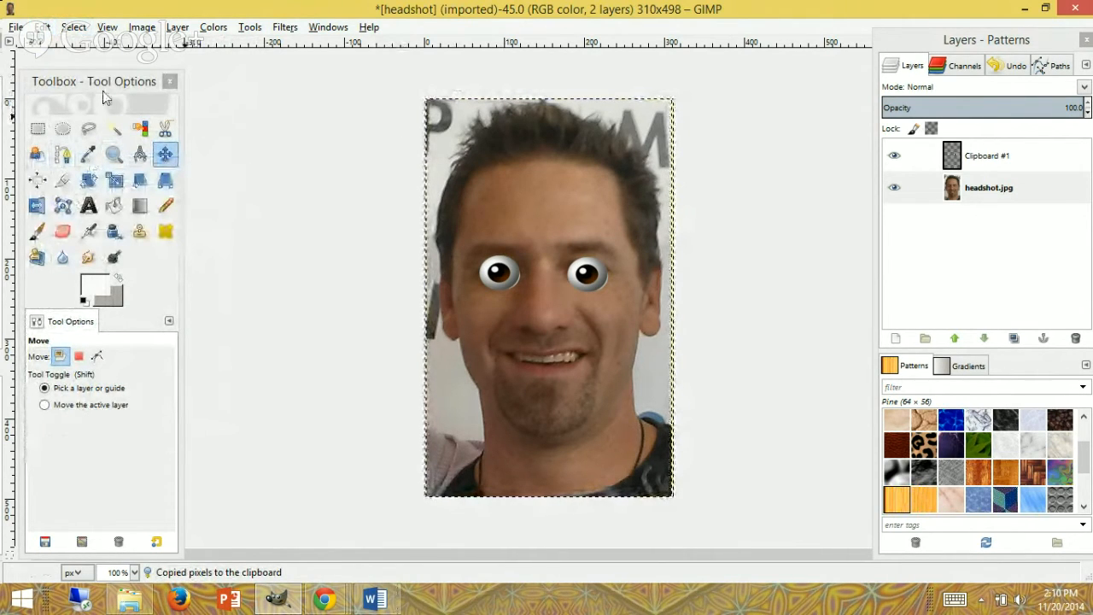
- Paste the copied visible content into the headshot image as a new layer
click(40, 29)
mouse_move(105, 208)
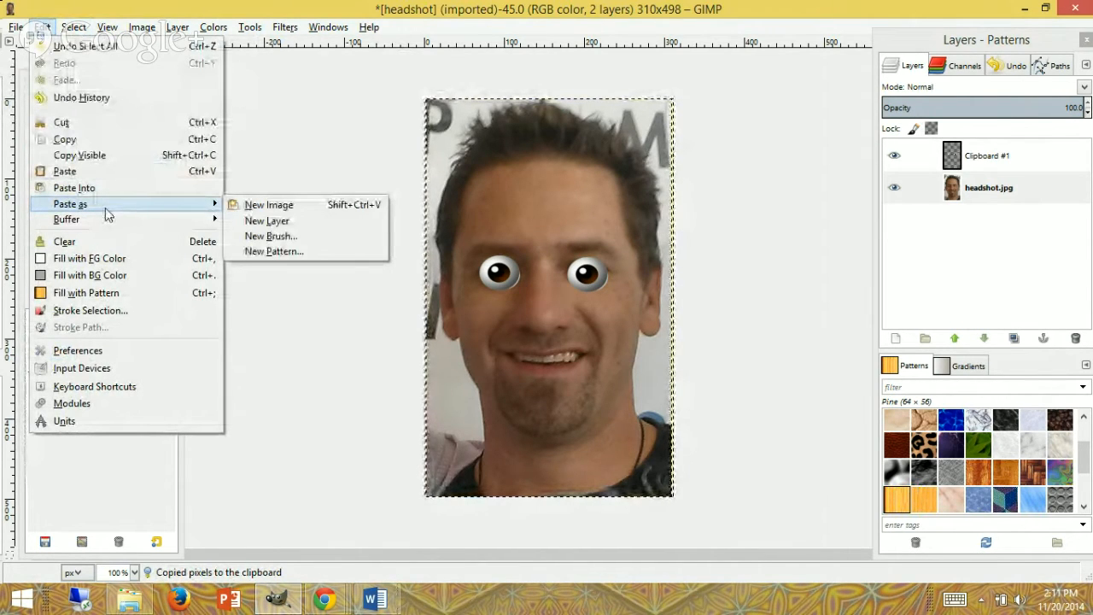
click(256, 222)
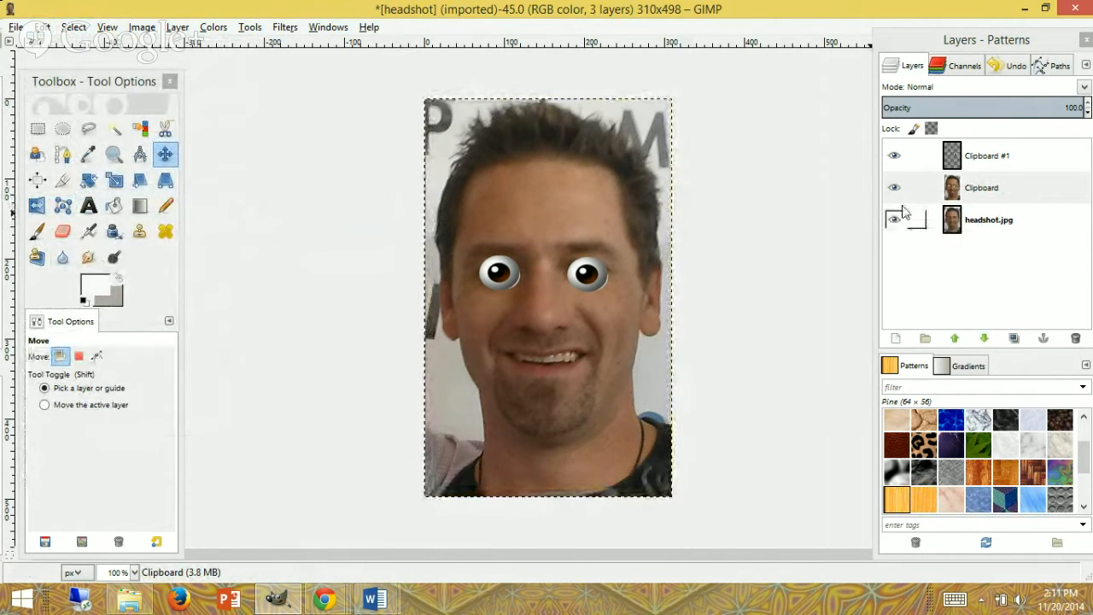
- Hide the pasted composite and the headshot layers, and delete the separate eyeball layer Clipboard #1
click(926, 159)
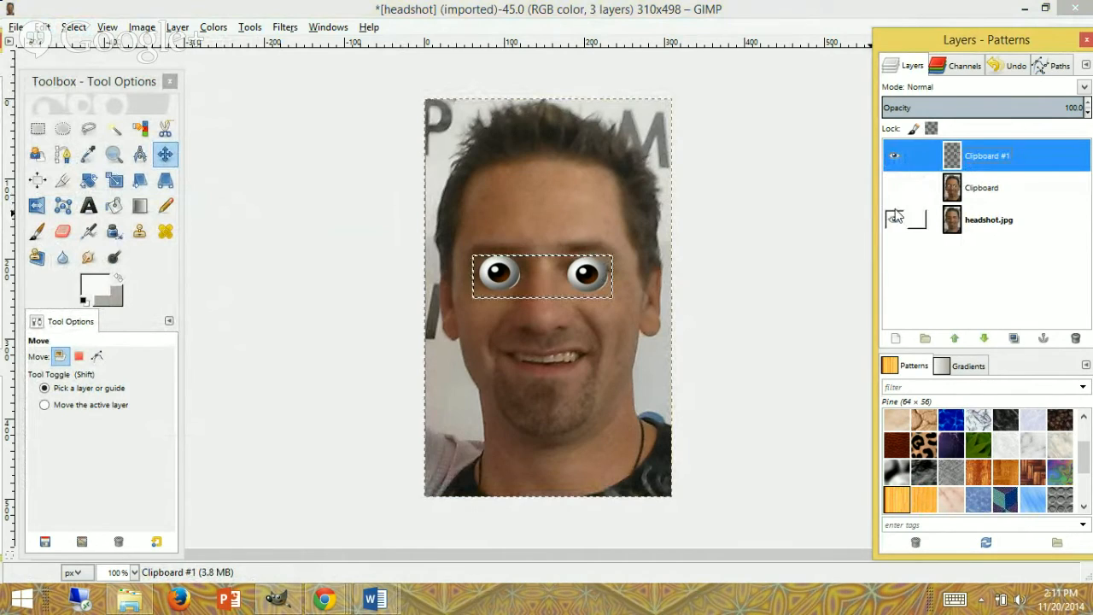
click(893, 219)
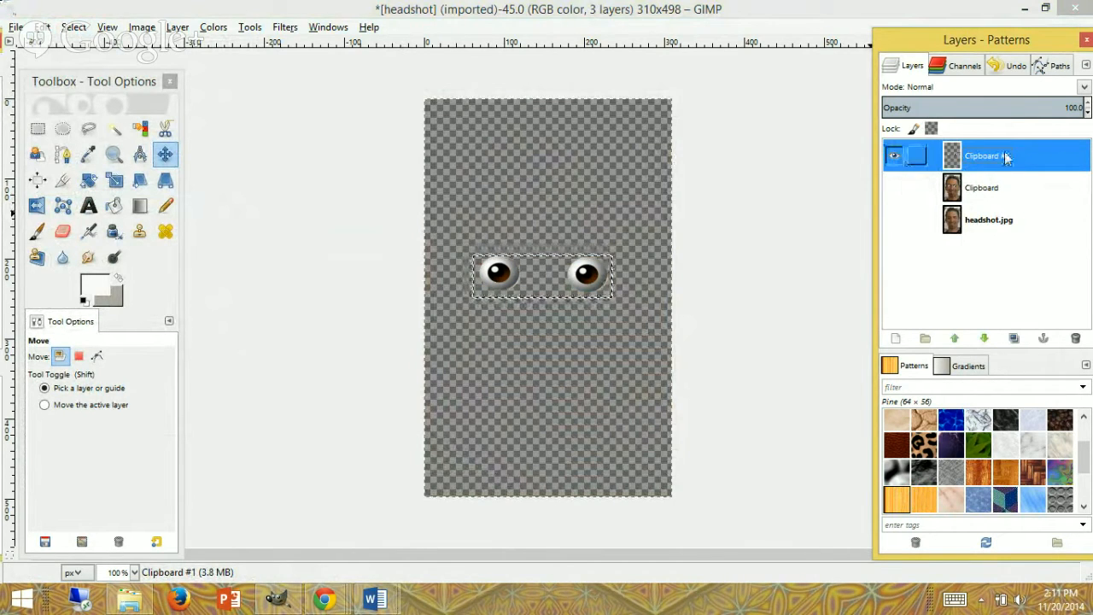
click(1074, 340)
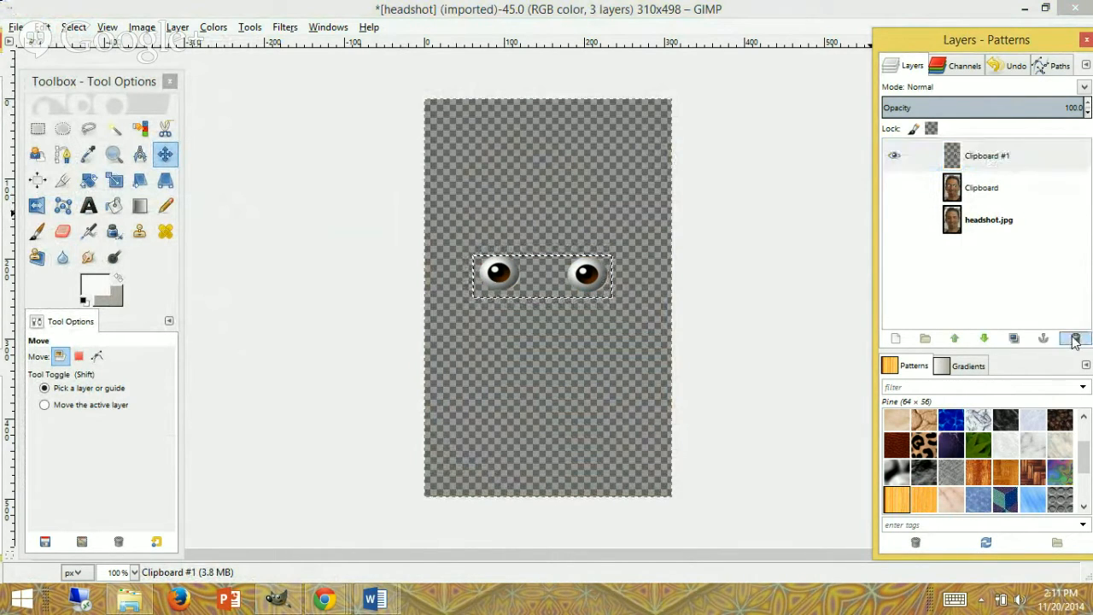
- Show the headshot and pasted composite layers again and move the headshot layer above the composite
click(893, 189)
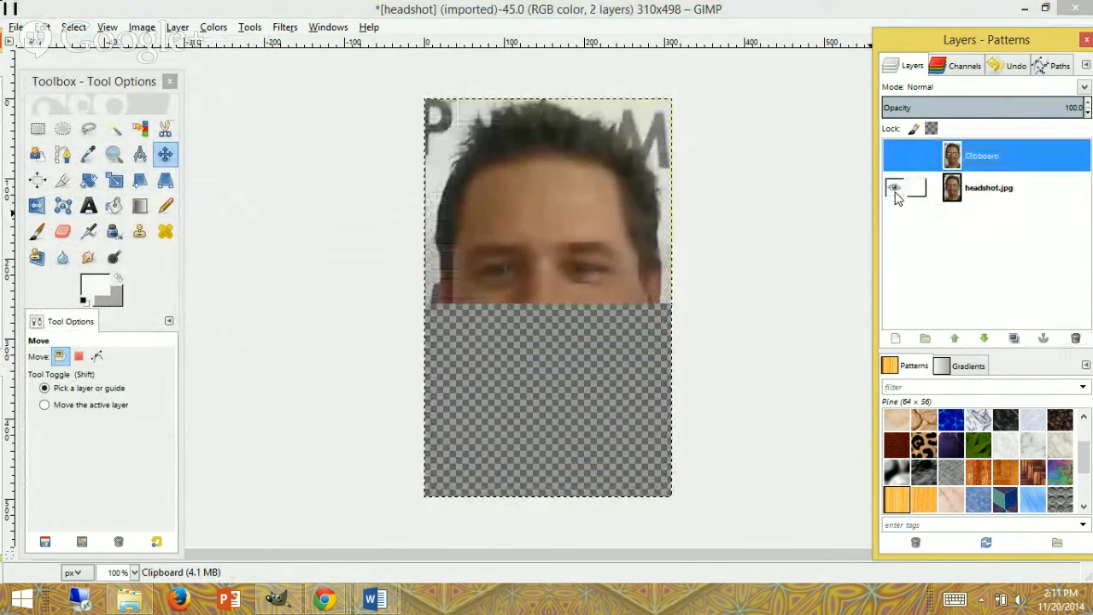
click(894, 155)
drag(964, 187, 964, 141)
drag(985, 187, 982, 150)
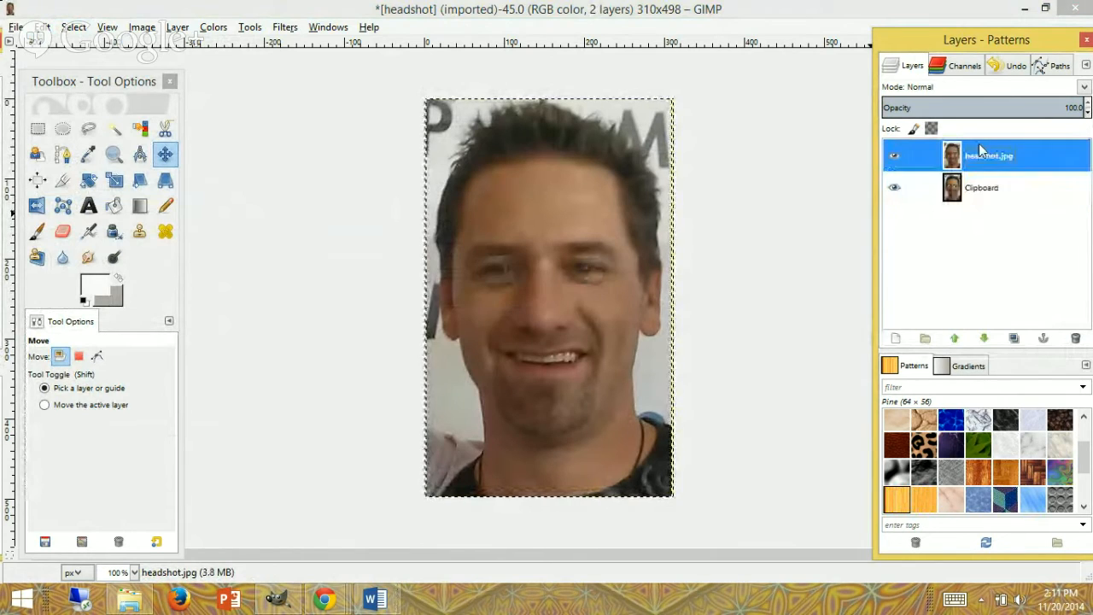
- Flick the top headshot layer's visibility off and on repeatedly to preview the switch between the two frames
click(894, 154)
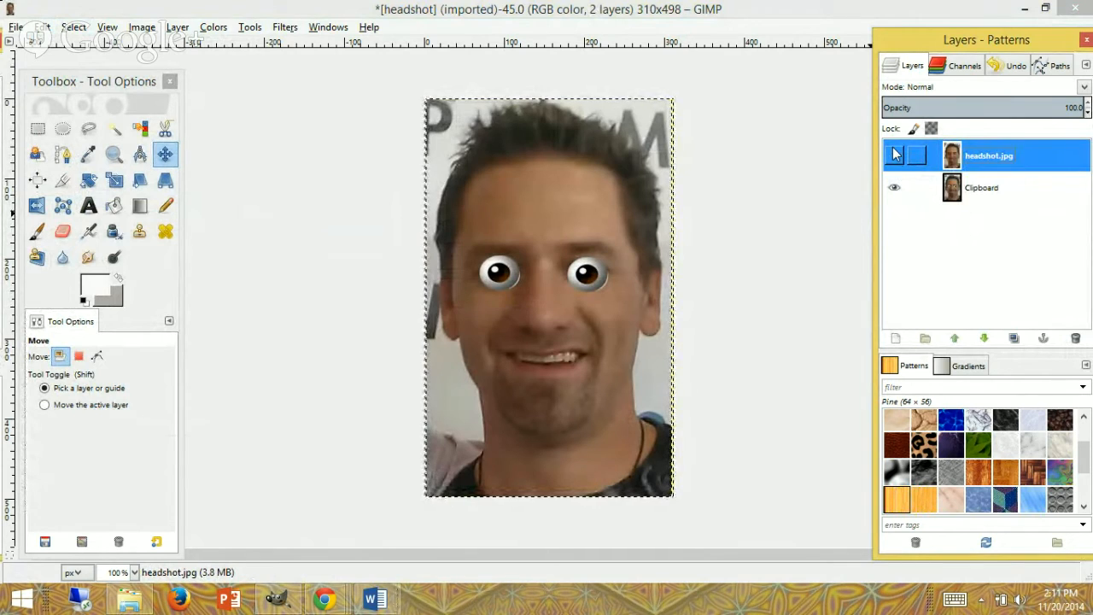
click(894, 154)
click(894, 154)
click(894, 154)
click(894, 154)
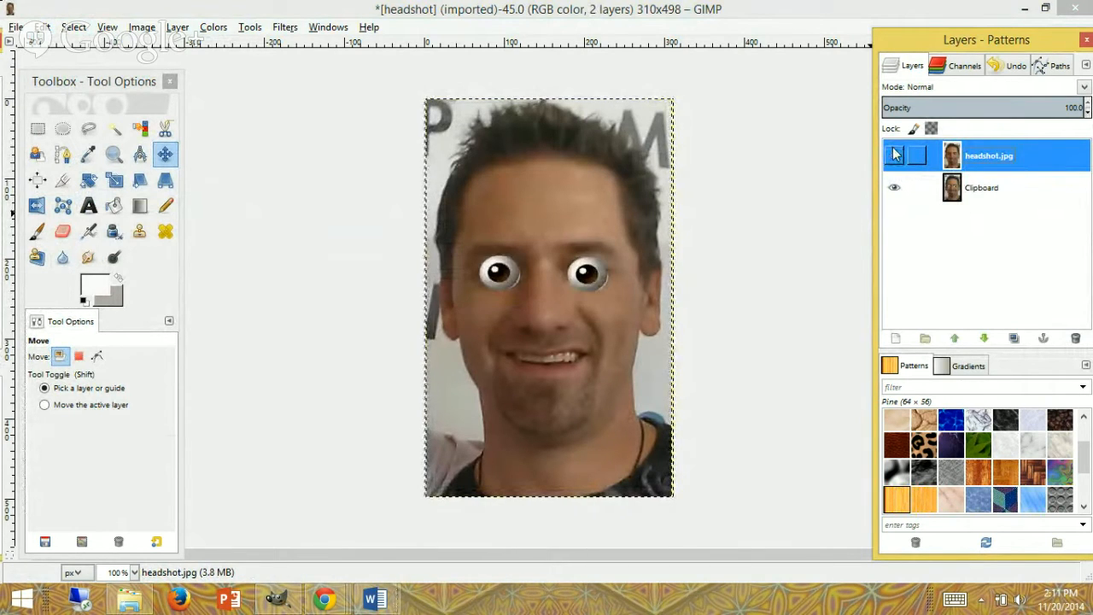
click(894, 154)
click(893, 153)
click(894, 154)
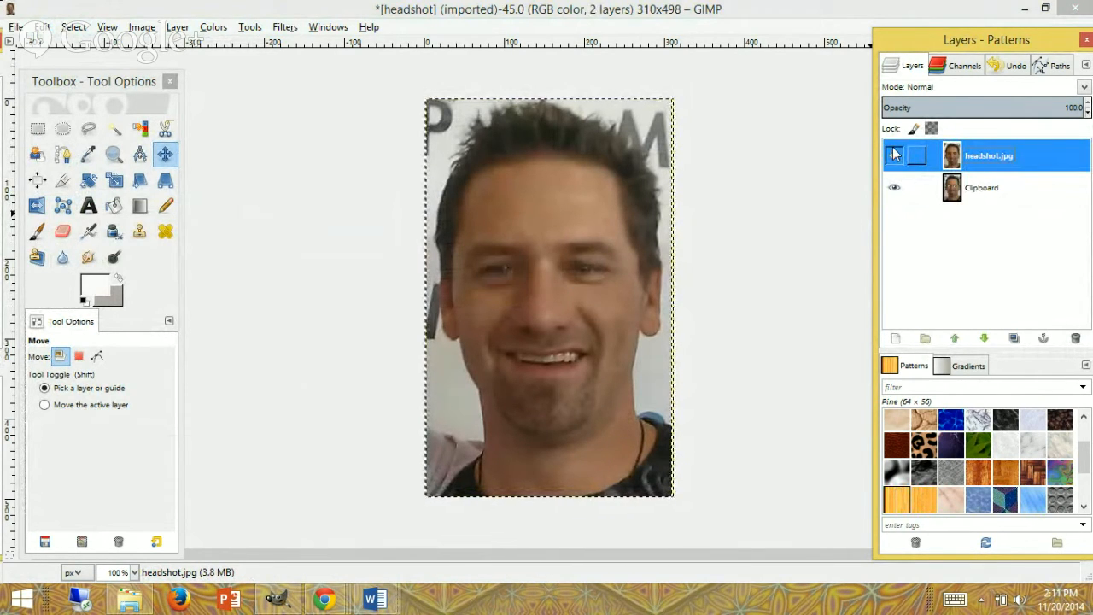
click(894, 153)
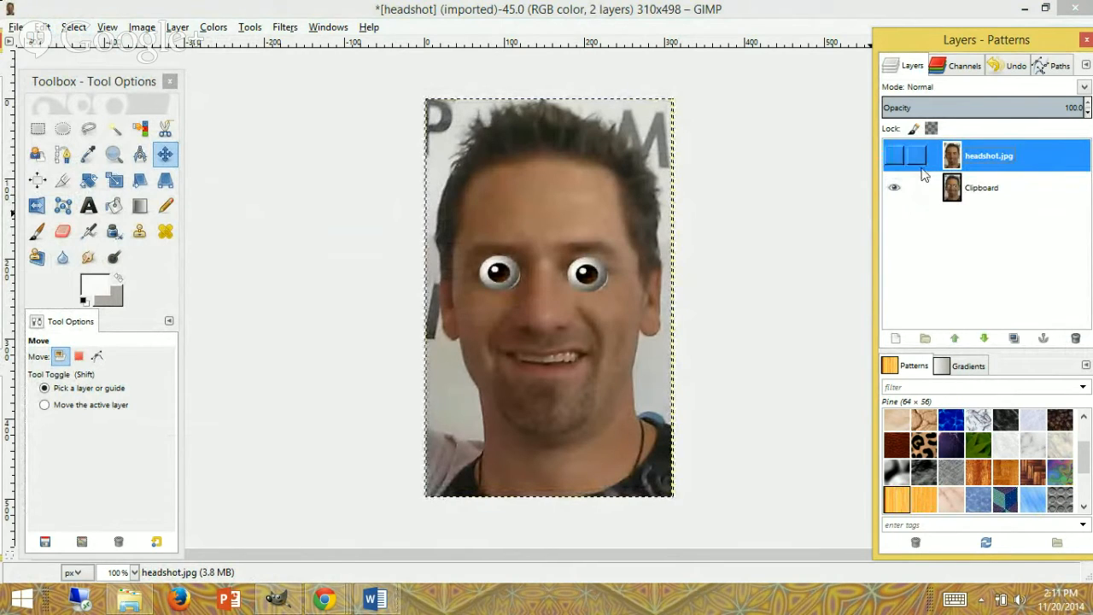
click(894, 157)
click(893, 157)
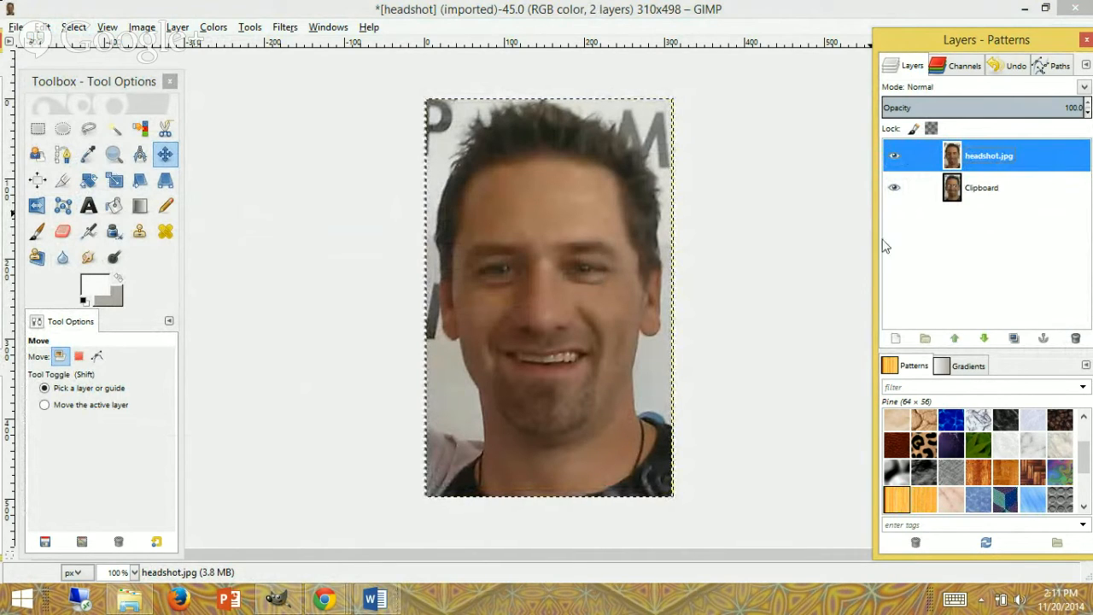
- Rename the headshot.jpg layer to 1(1000ms) to give the frame its display duration
click(528, 237)
click(985, 164)
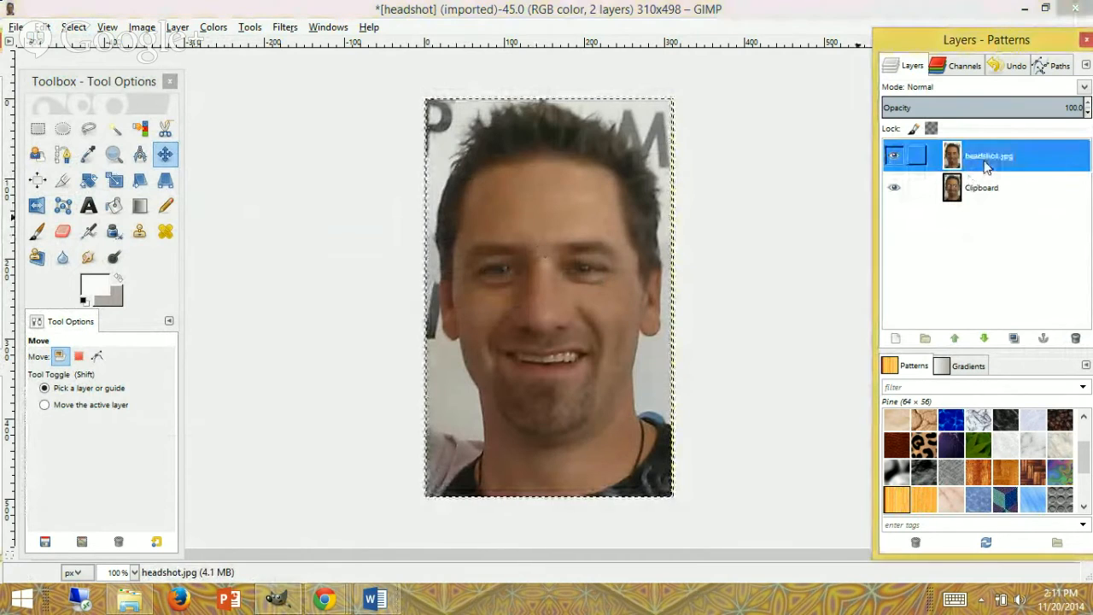
double_click(982, 157)
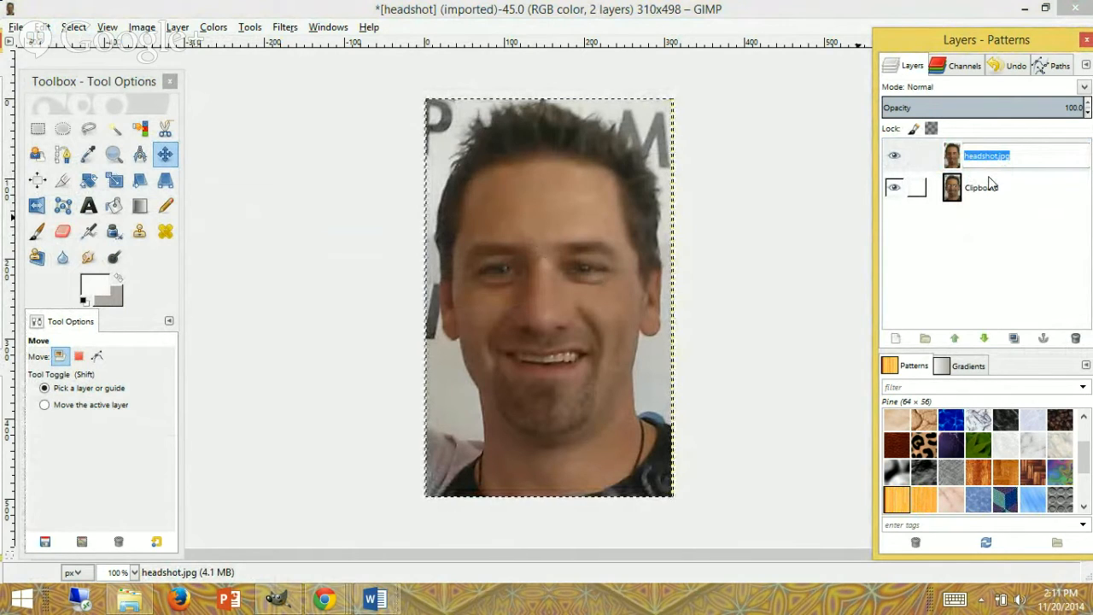
text(1(1000ms)
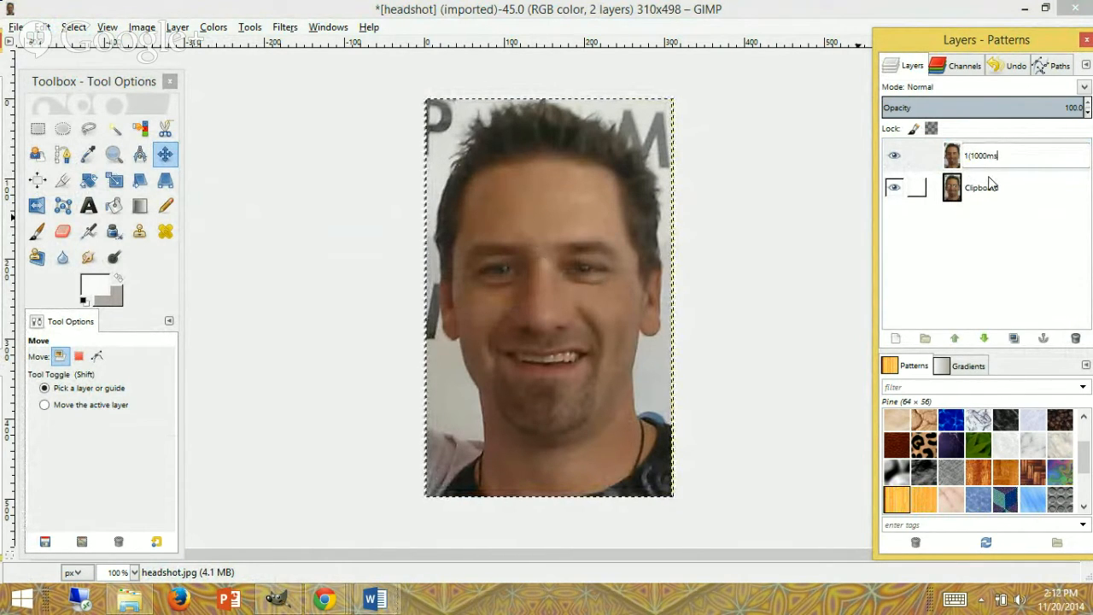
key(Return)
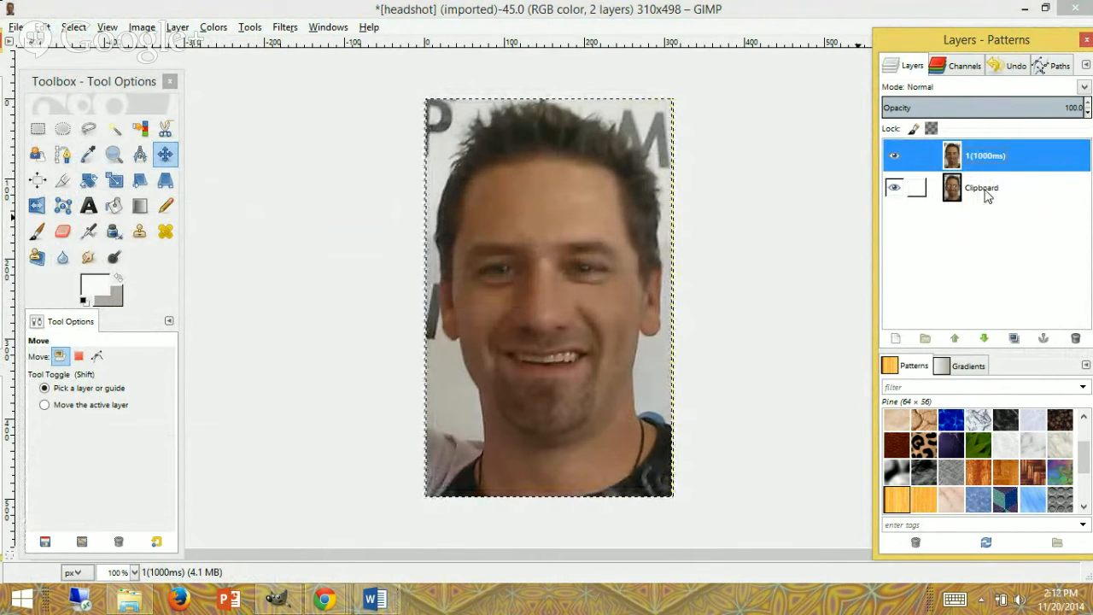
double_click(986, 188)
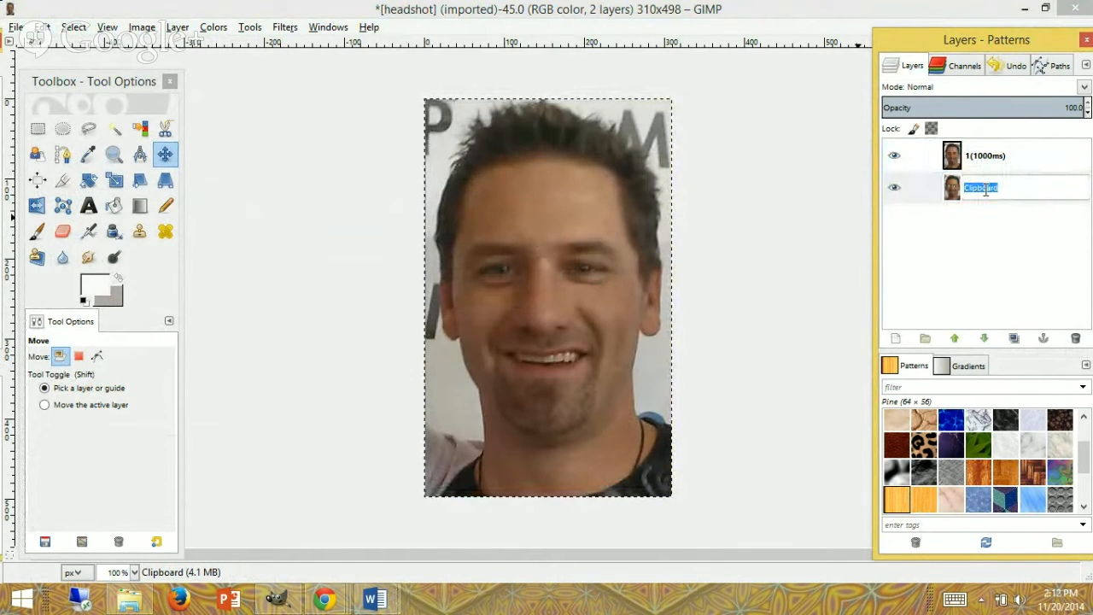
text(2(40000ms)
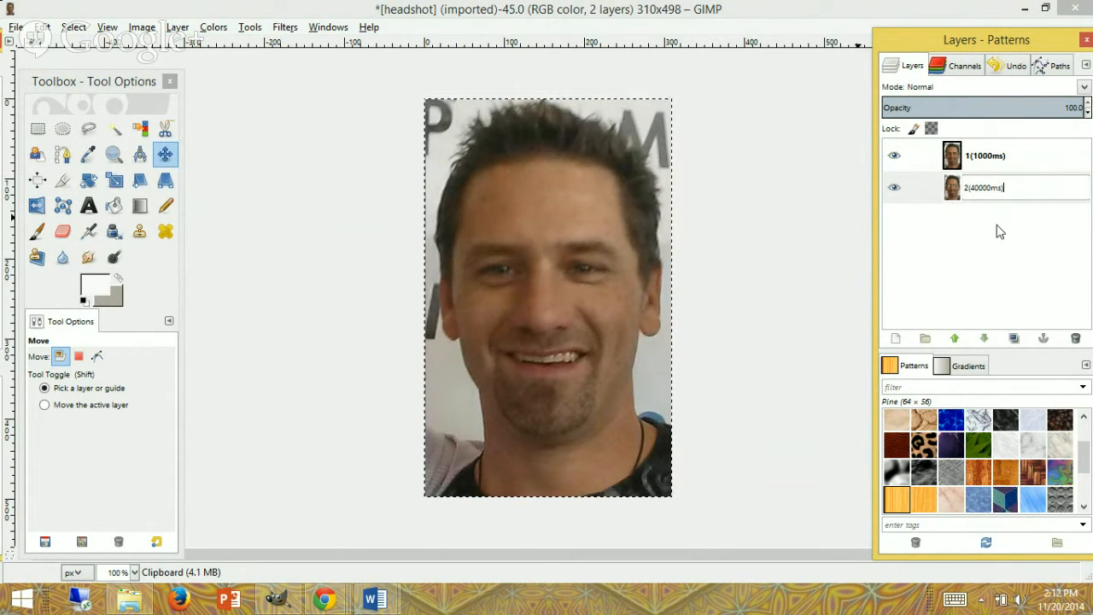
click(824, 271)
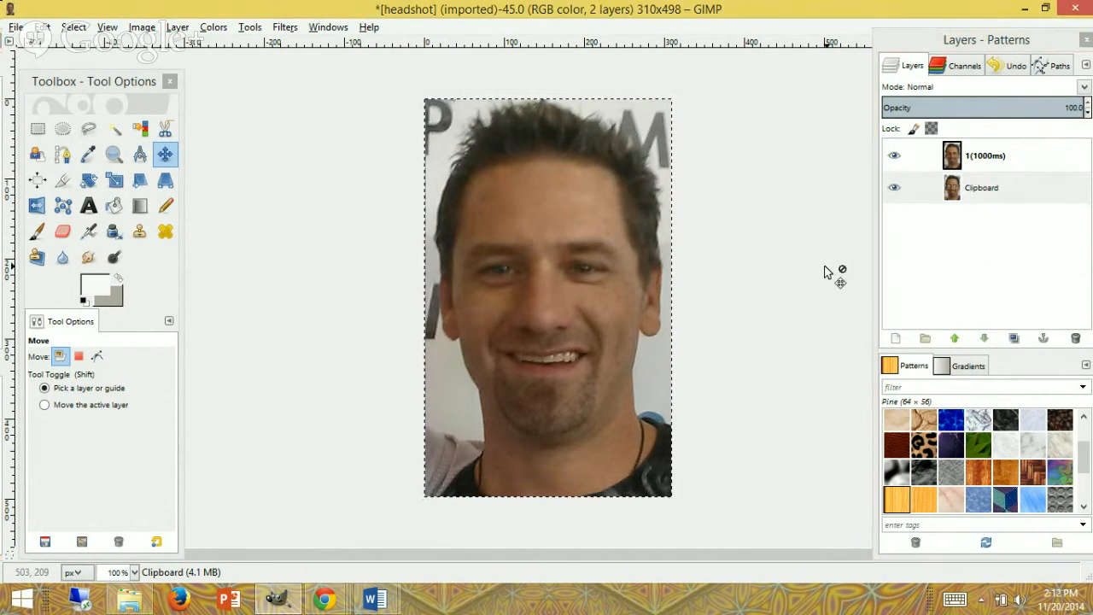
- Rename the Clipboard layer to 2(4000ms) to give the eyeball frame its display duration
double_click(986, 191)
click(986, 190)
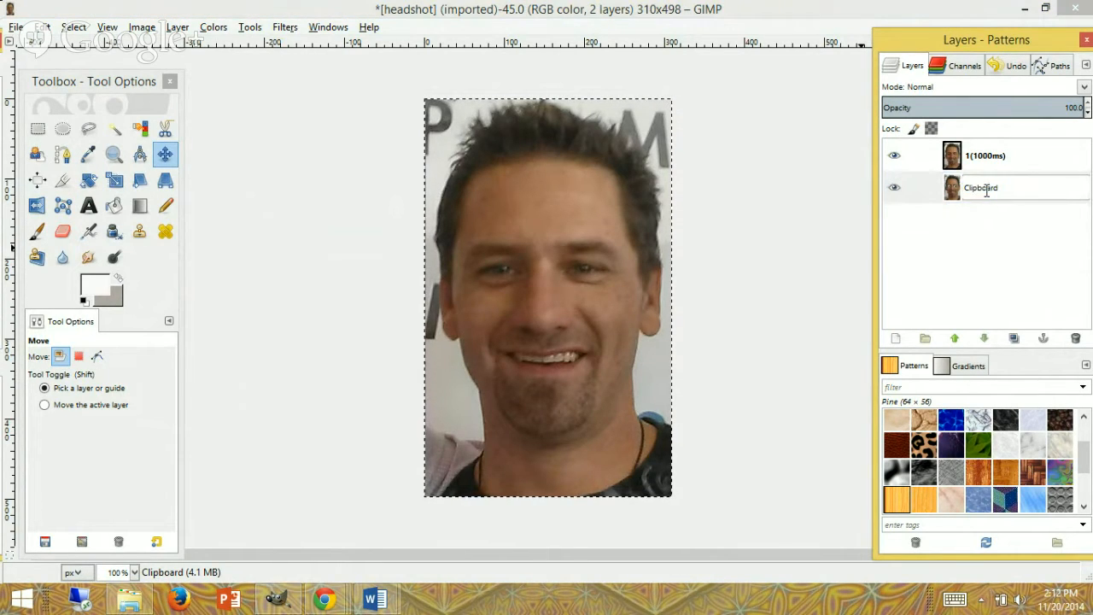
double_click(987, 192)
text(2)
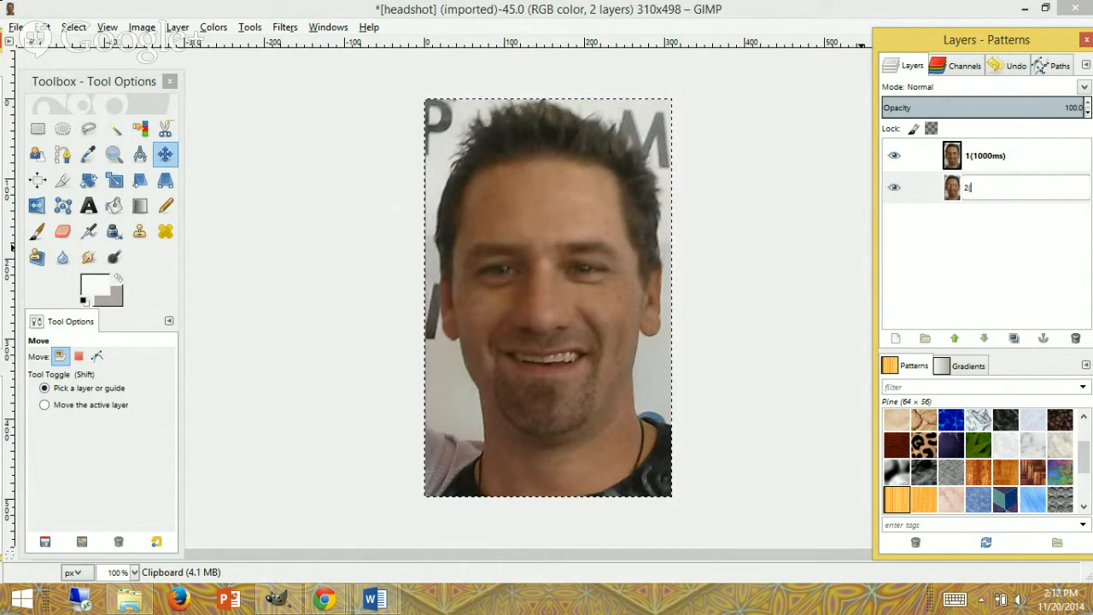
text((4000)
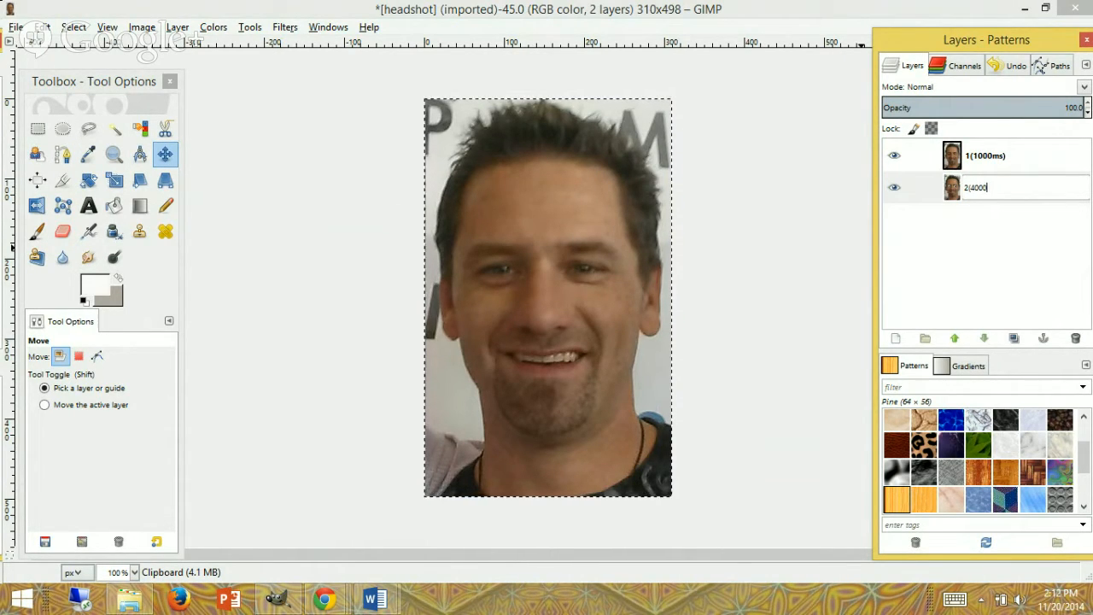
text(ms))
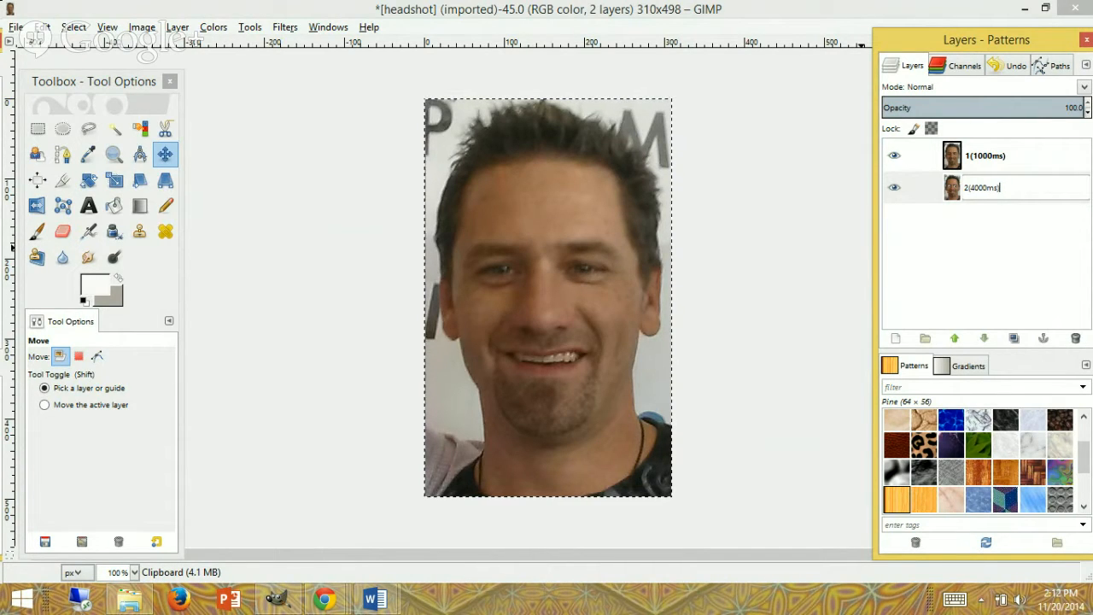
key(Return)
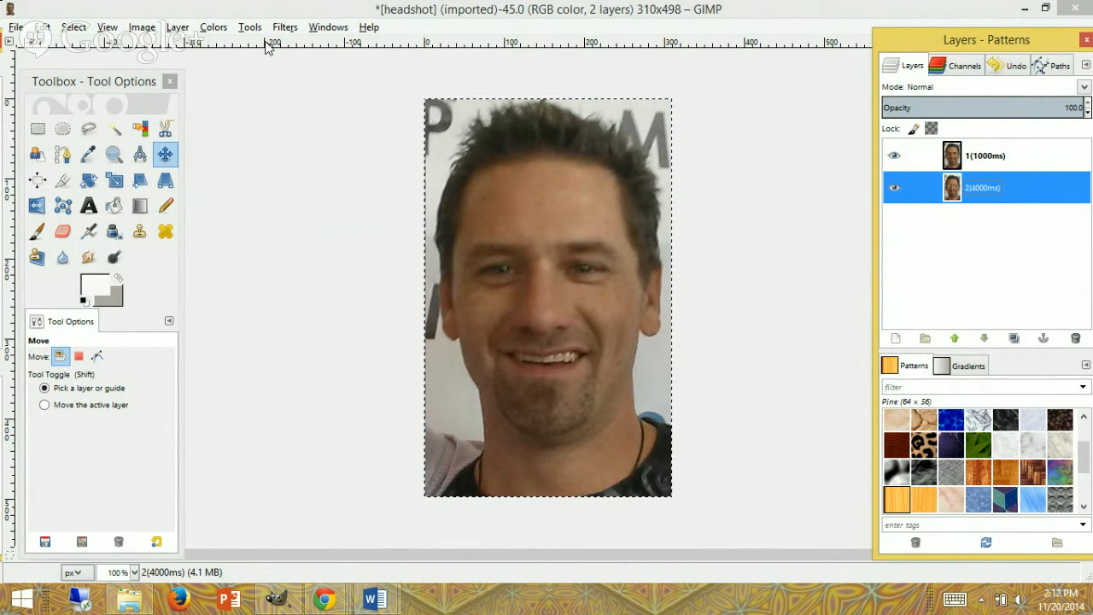
- Preview the layers with the Animation Playback filter, playing and stopping the animation, and close the preview
click(289, 28)
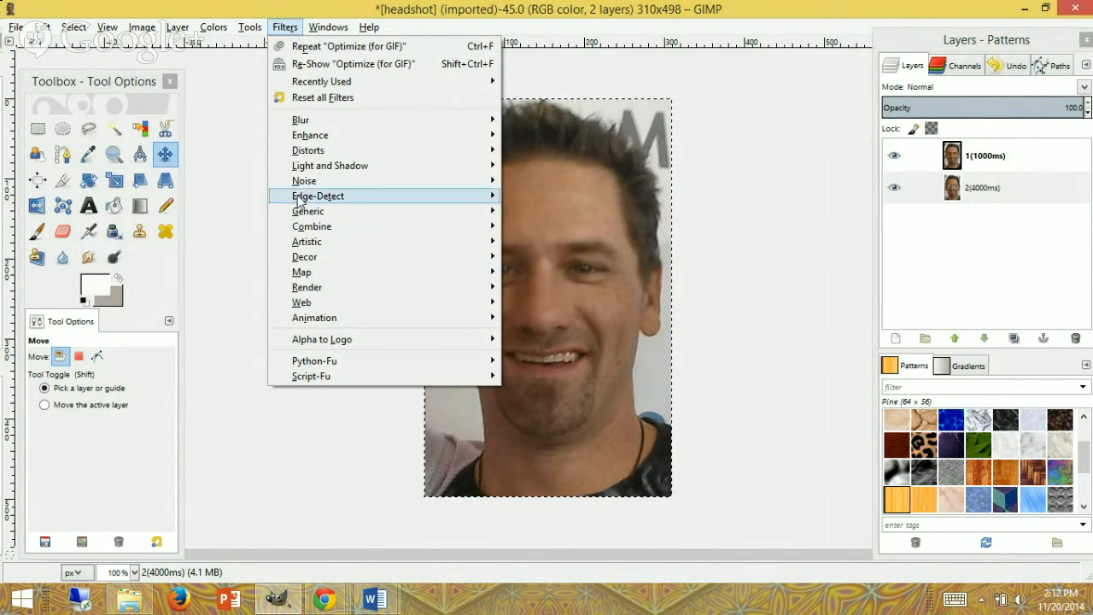
mouse_move(314, 320)
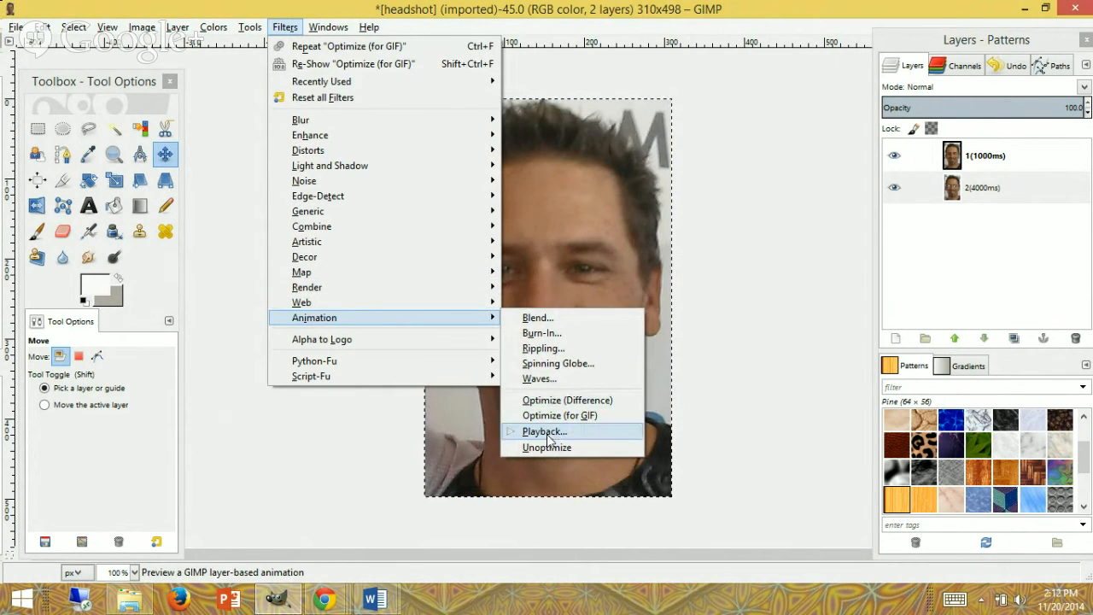
click(575, 431)
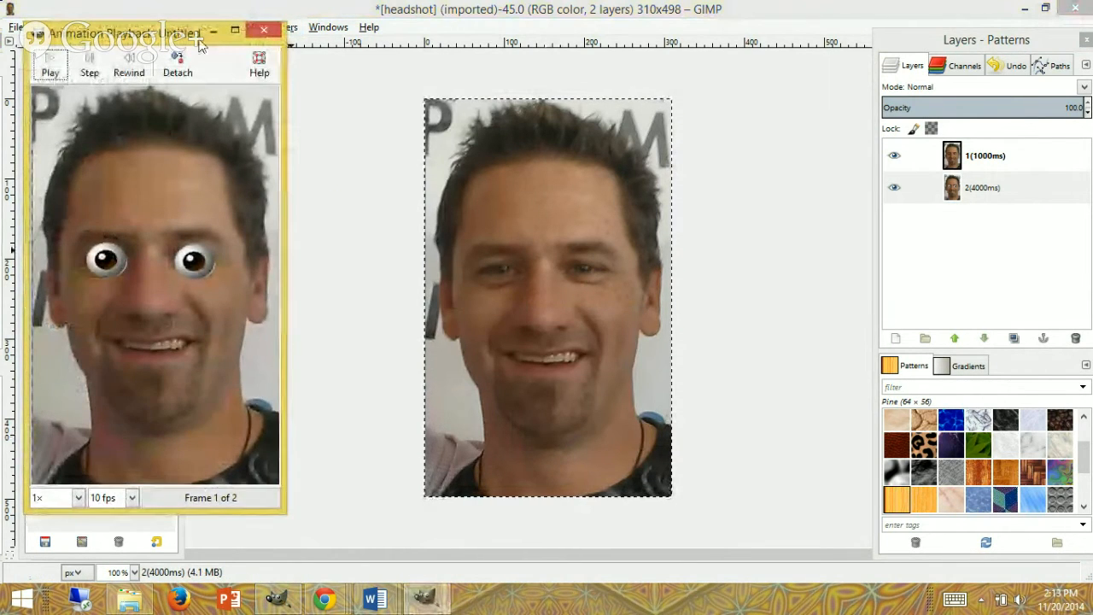
drag(198, 40, 587, 75)
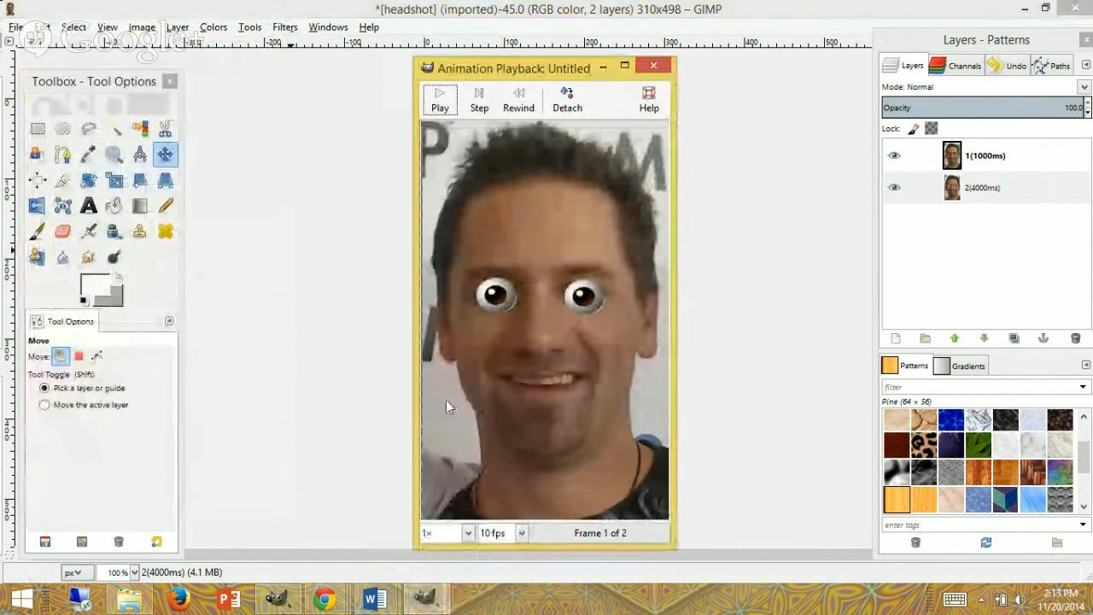
click(479, 101)
click(441, 101)
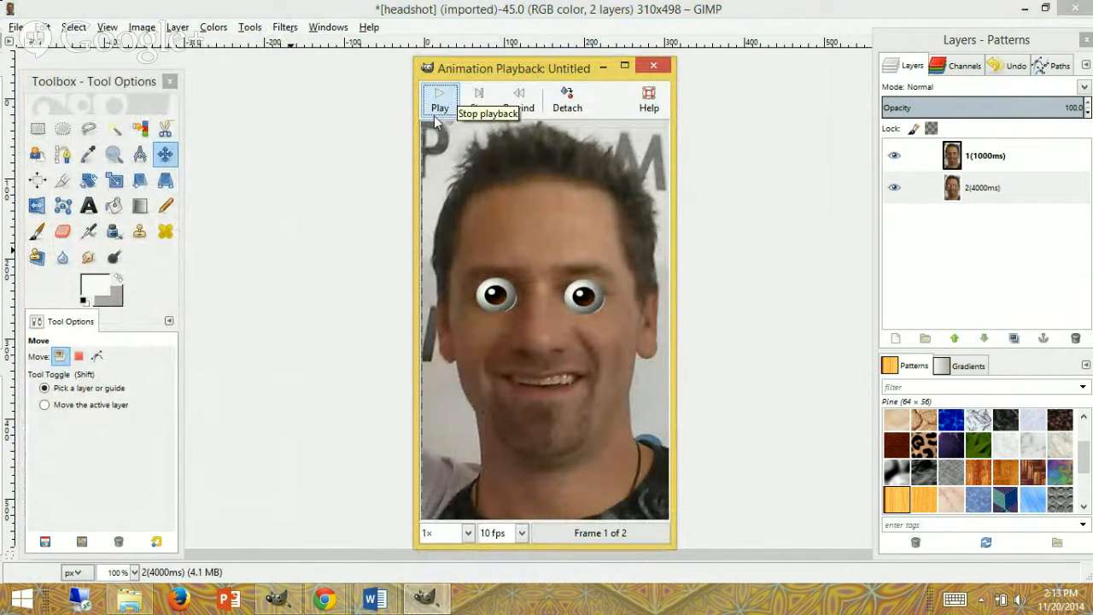
click(442, 102)
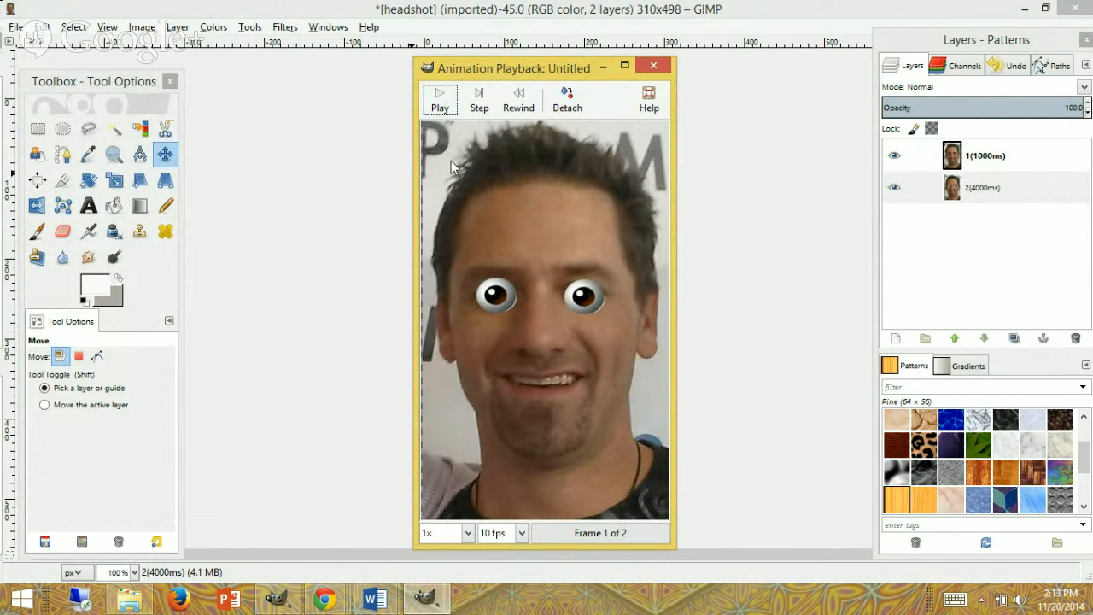
click(440, 104)
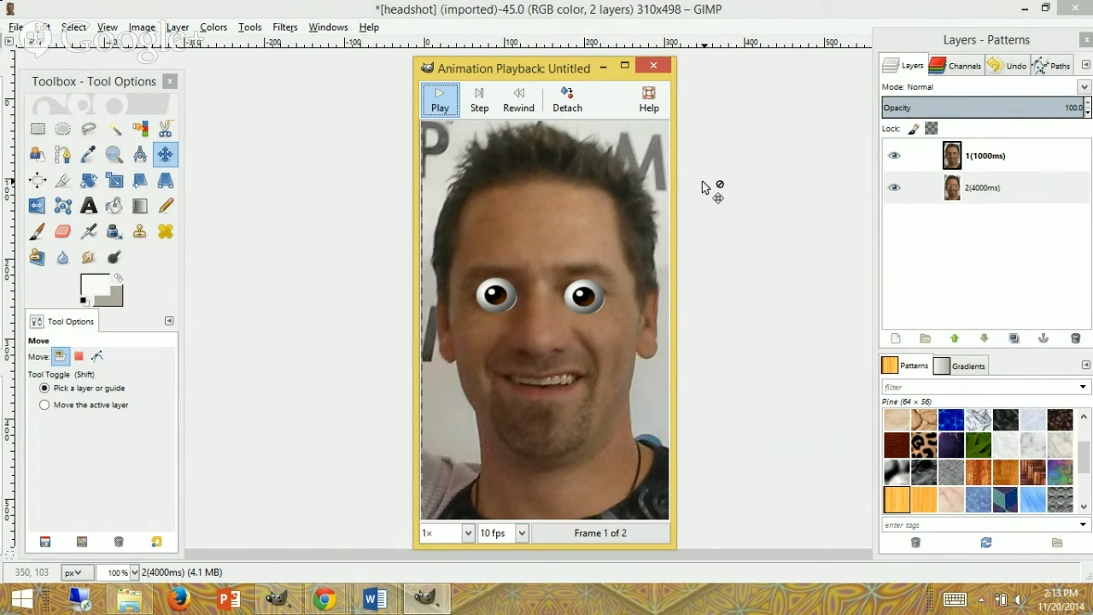
click(653, 67)
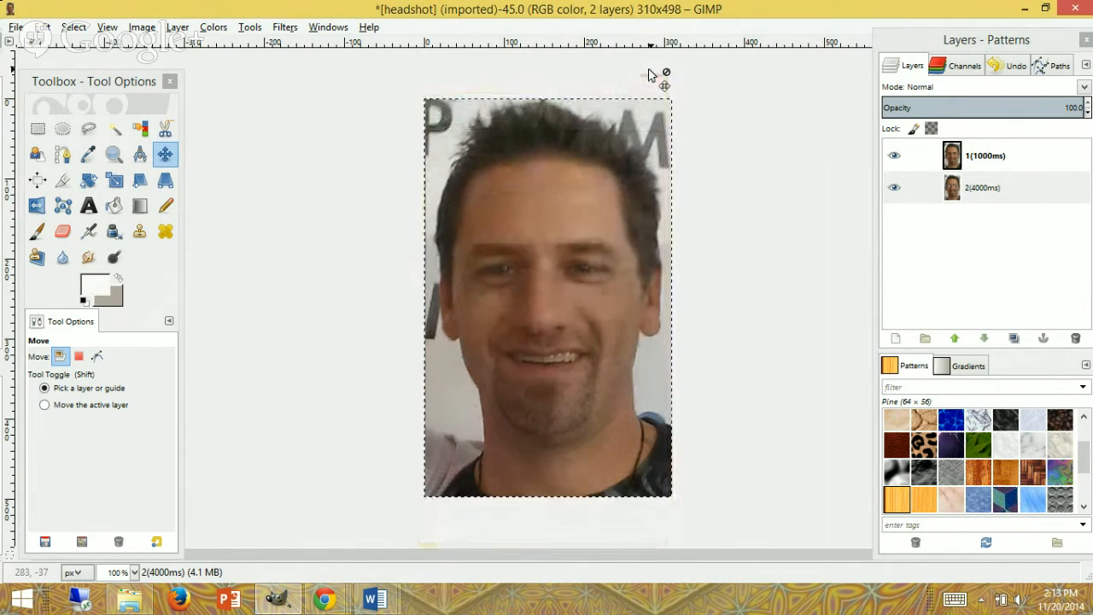
- Rename the cartoon-eyes layer from the 4000 ms timing to 2(1000ms)
click(984, 188)
double_click(984, 187)
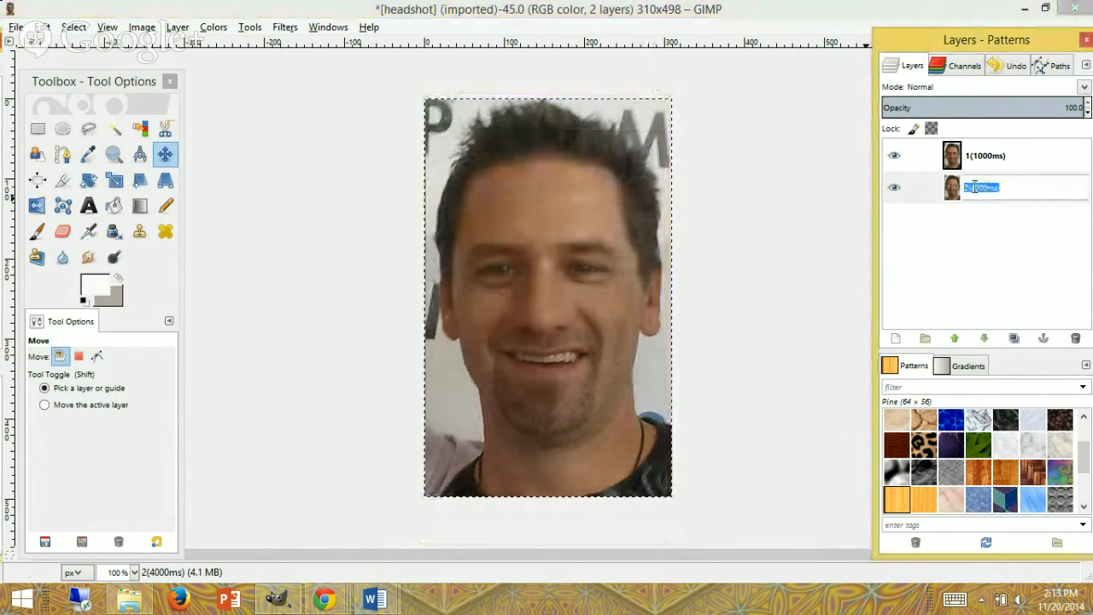
click(974, 187)
key(BackSpace)
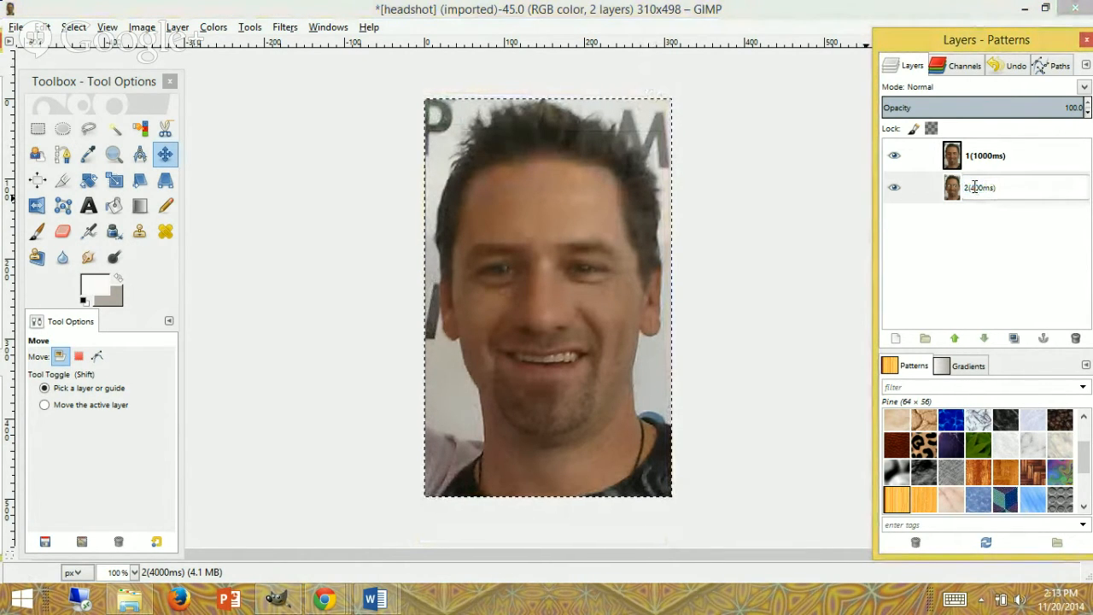
text(1)
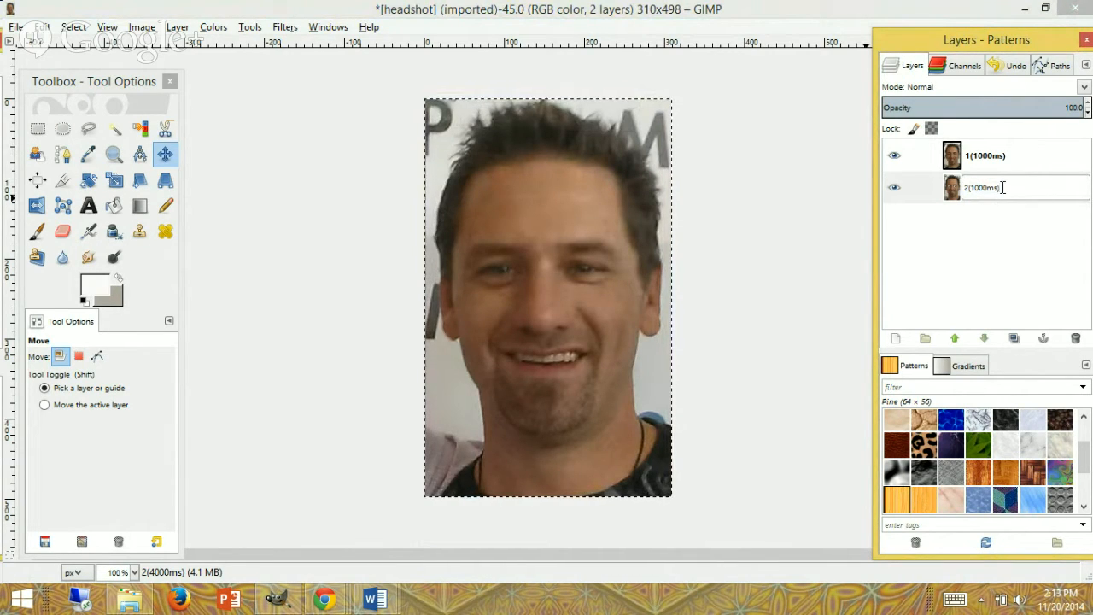
key(Return)
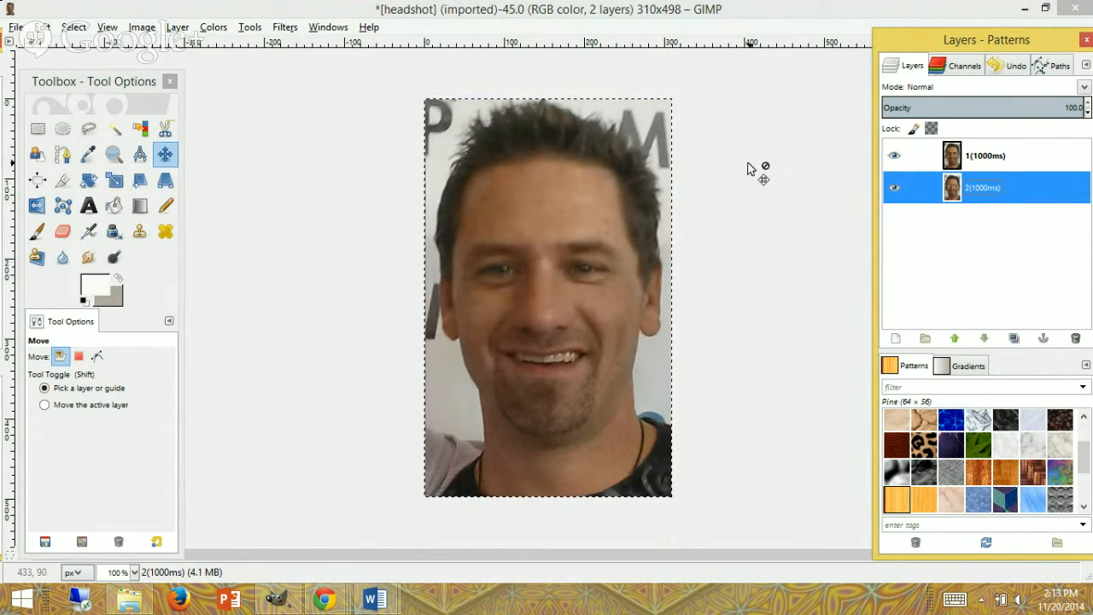
- Preview the two frames with the Animation Playback filter, centring the preview window over the image, and close it
click(284, 27)
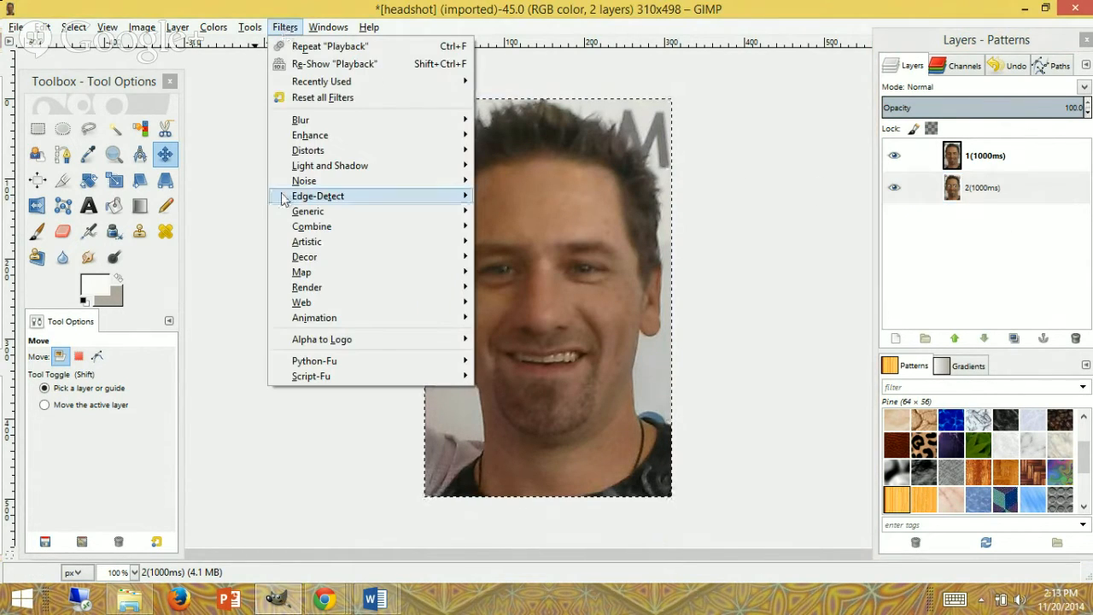
mouse_move(305, 318)
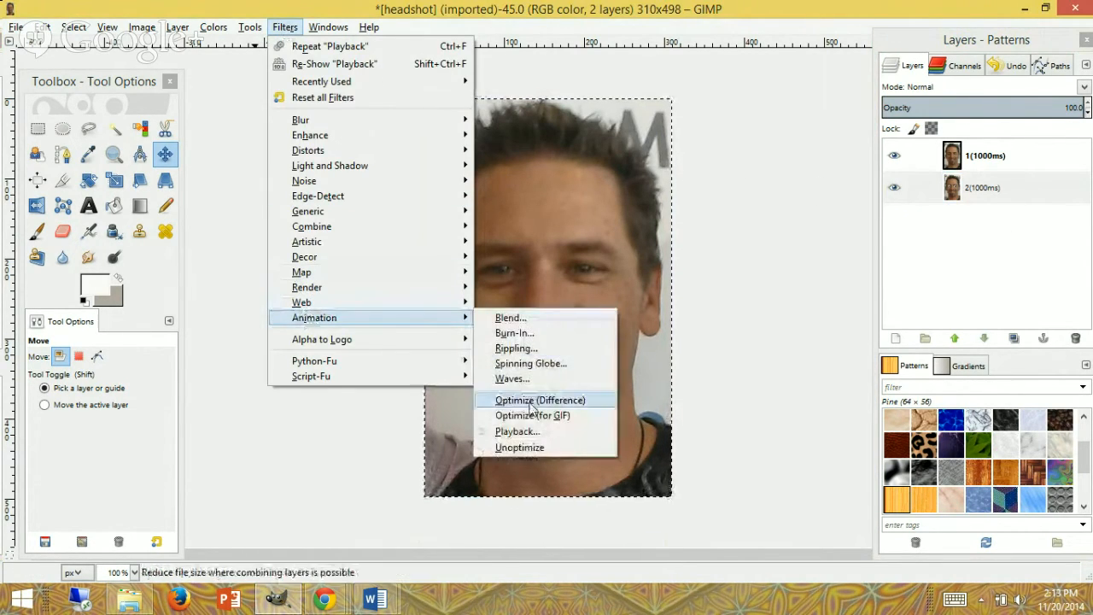
click(530, 431)
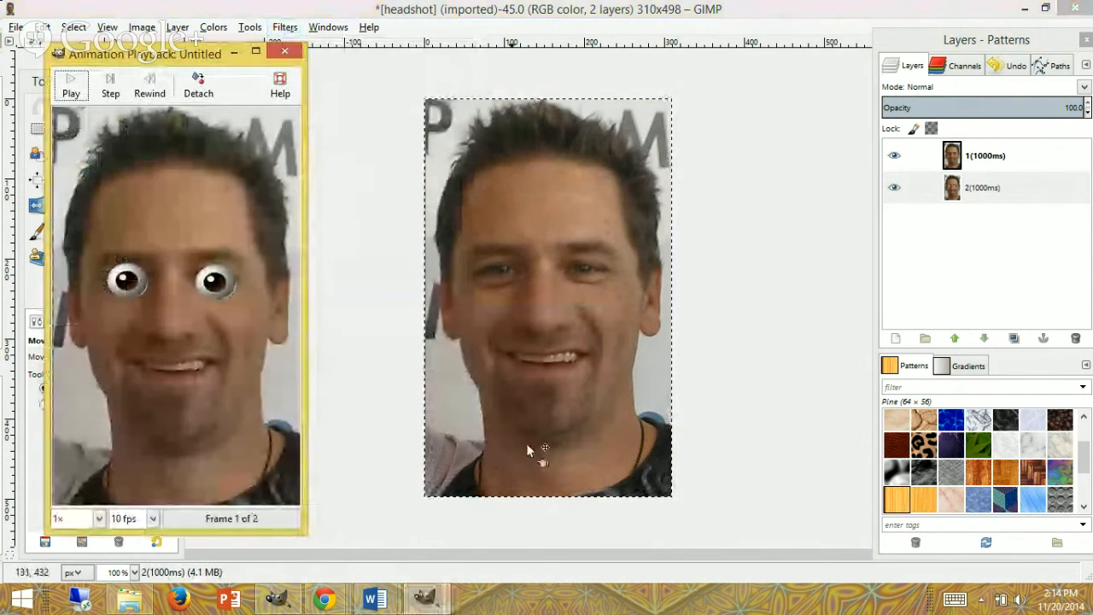
drag(212, 54, 584, 76)
click(445, 108)
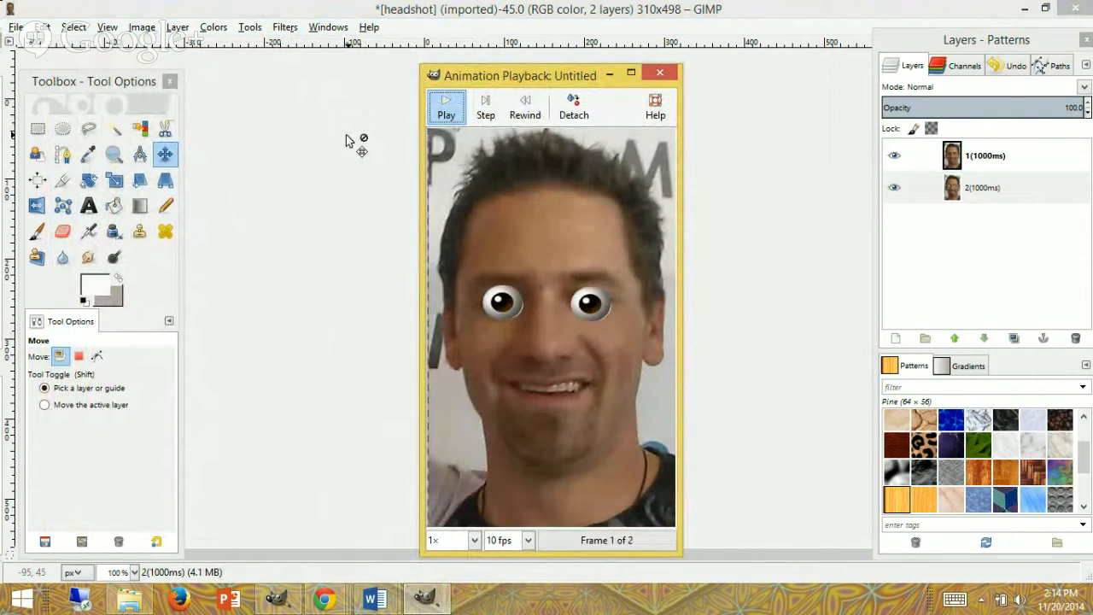
click(661, 74)
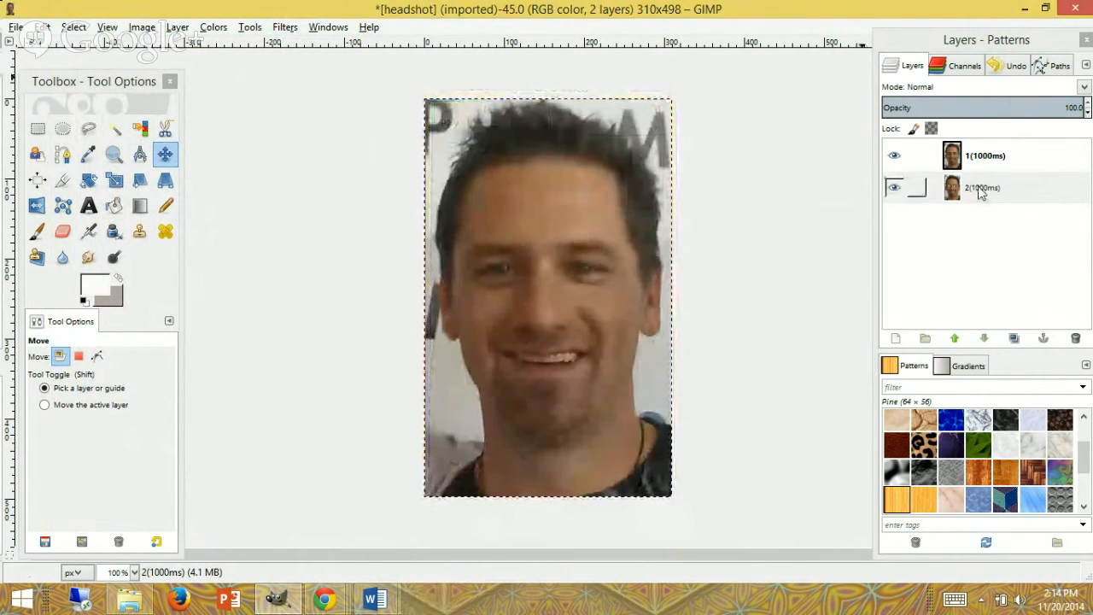
- Try to shorten the normal headshot frame's duration by renaming its layer to 1(100ms)
click(981, 157)
double_click(982, 156)
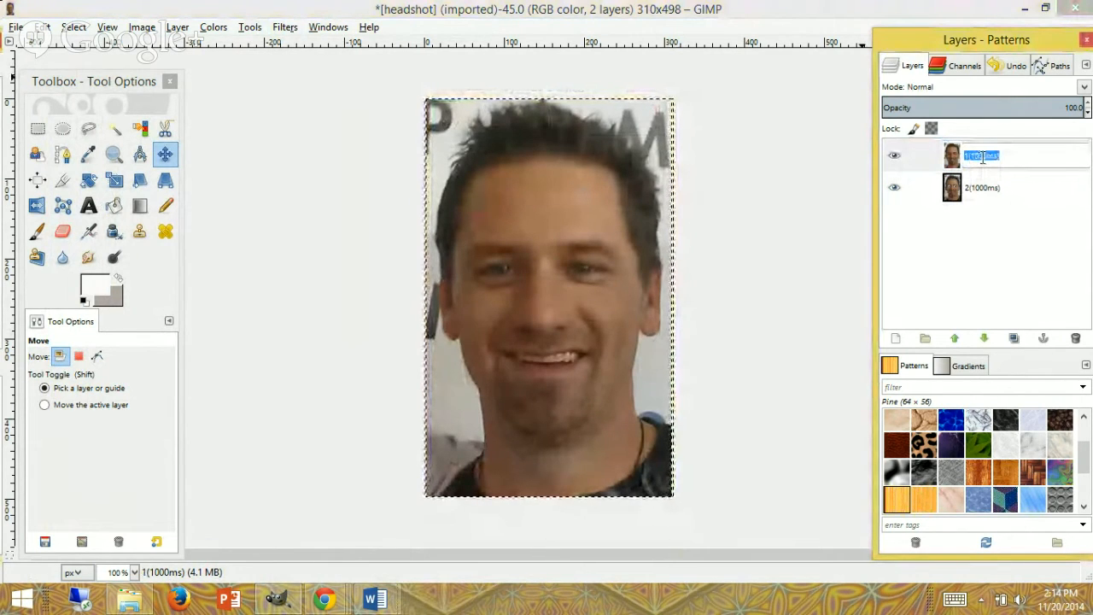
click(982, 156)
key(BackSpace)
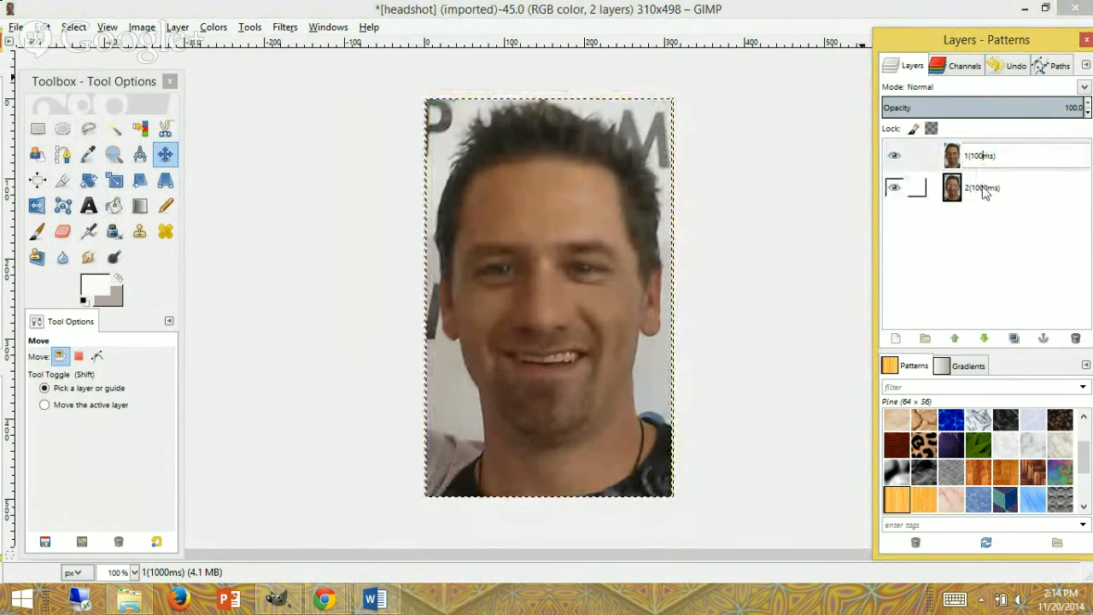
- Roll the cartoon-eyes layer's name back to 2(4000ms) and try to rename it to 2(100ms)
click(983, 191)
double_click(981, 186)
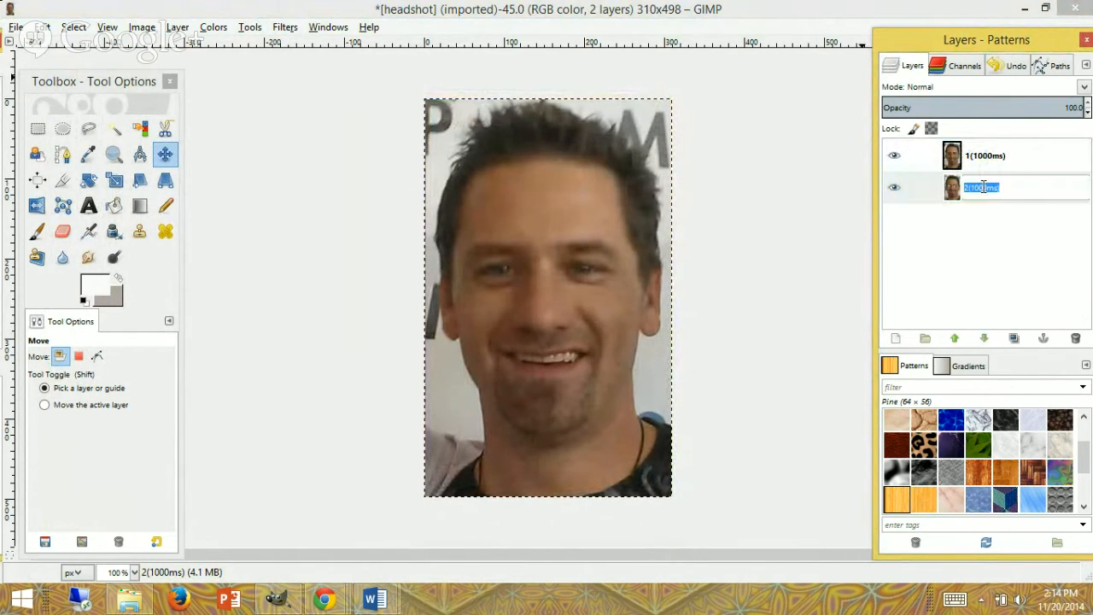
key(BackSpace)
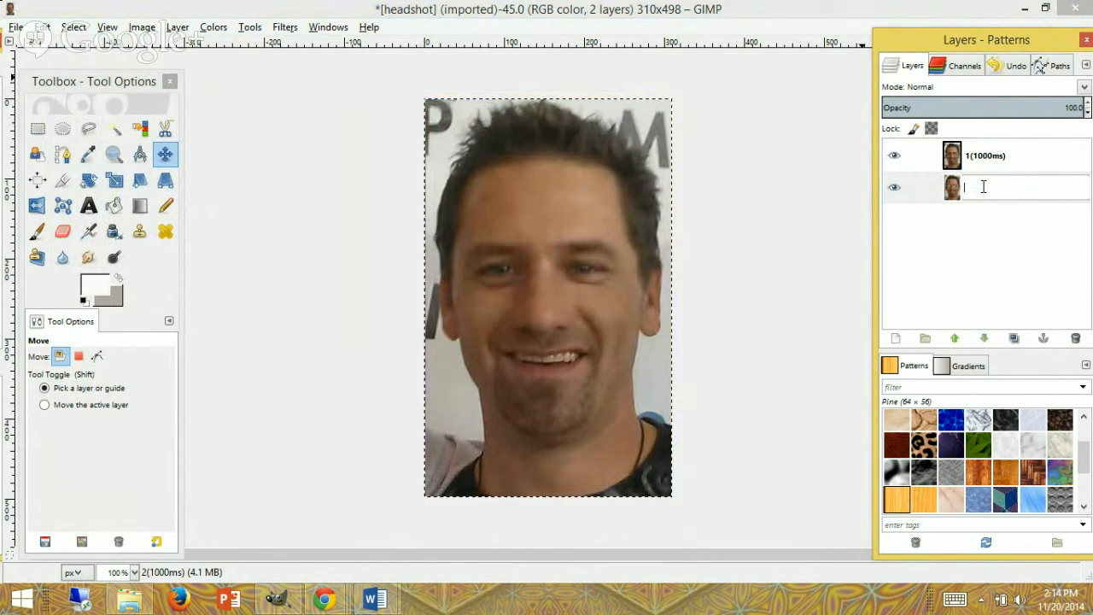
key(ctrl+z)
key(ctrl+z)
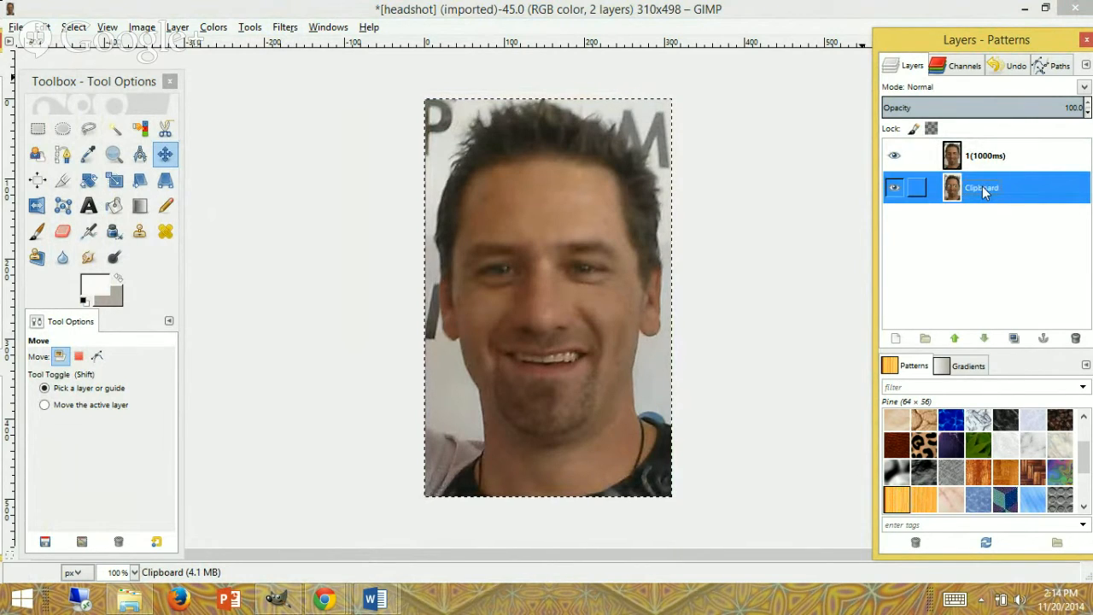
key(ctrl+y)
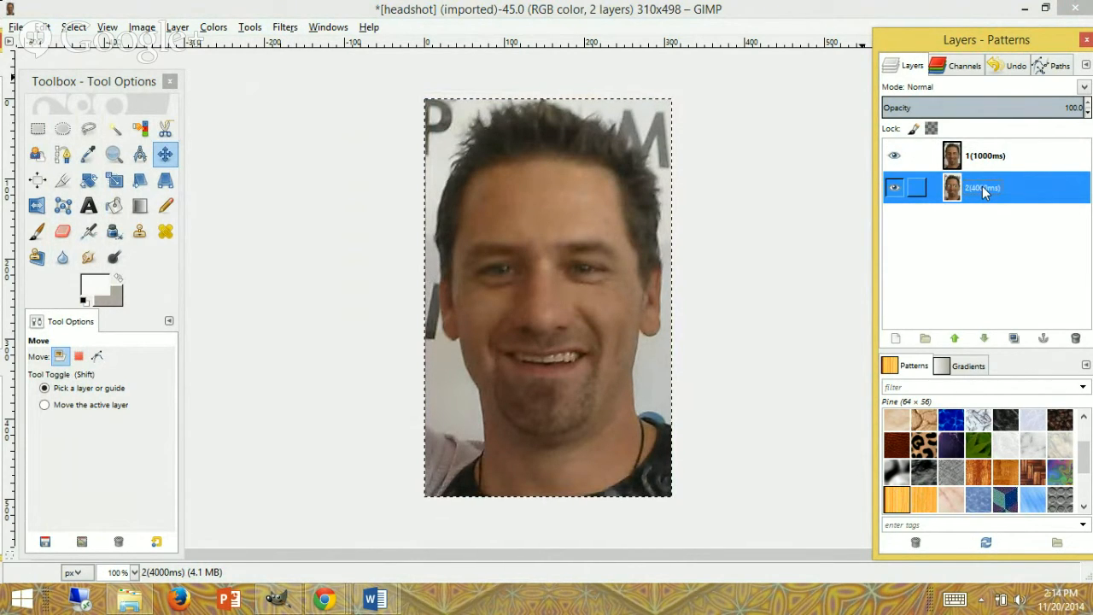
double_click(975, 190)
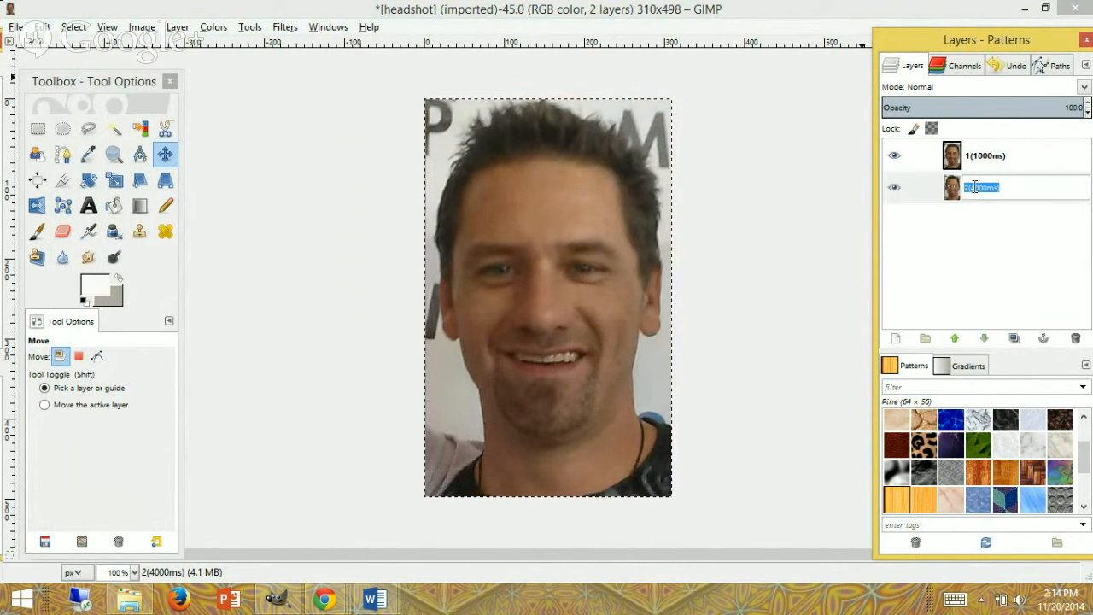
click(974, 187)
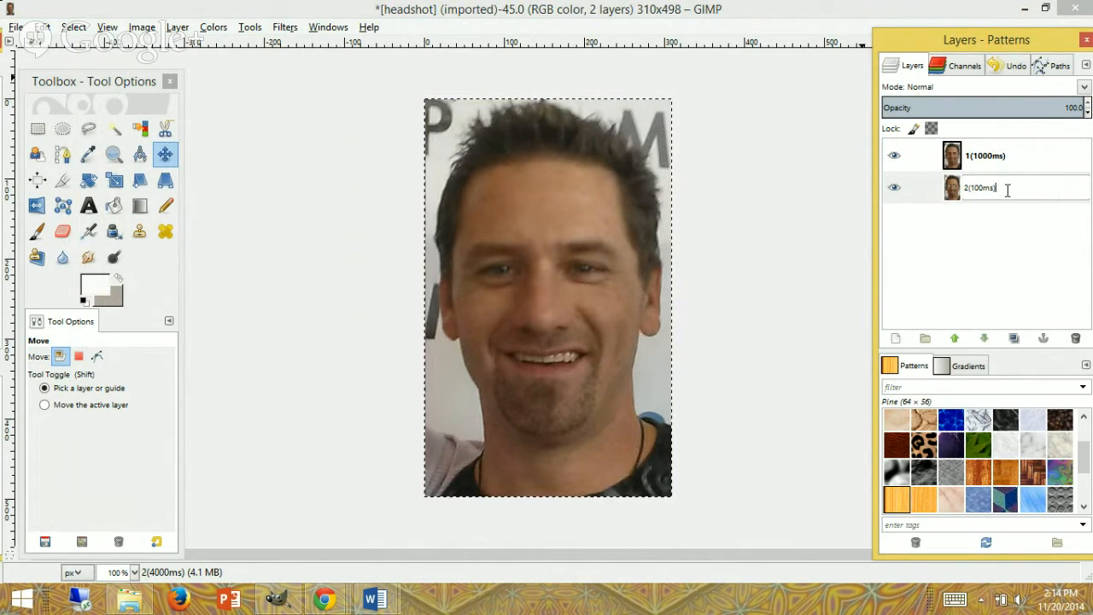
- Rename the normal headshot layer to 1(100ms) and commit the new name
double_click(982, 155)
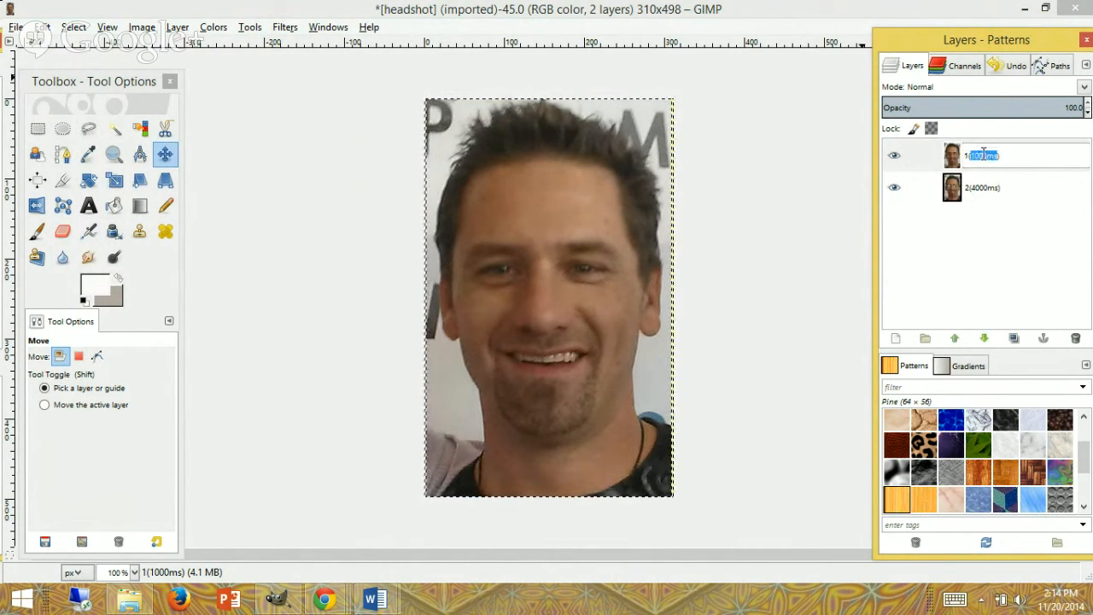
key(Return)
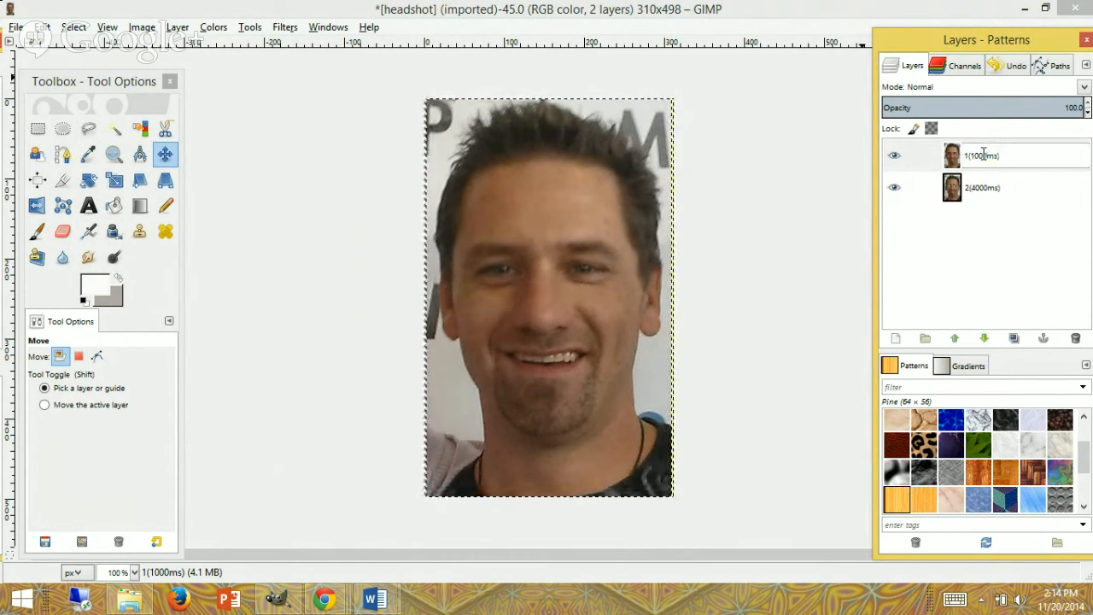
key(Return)
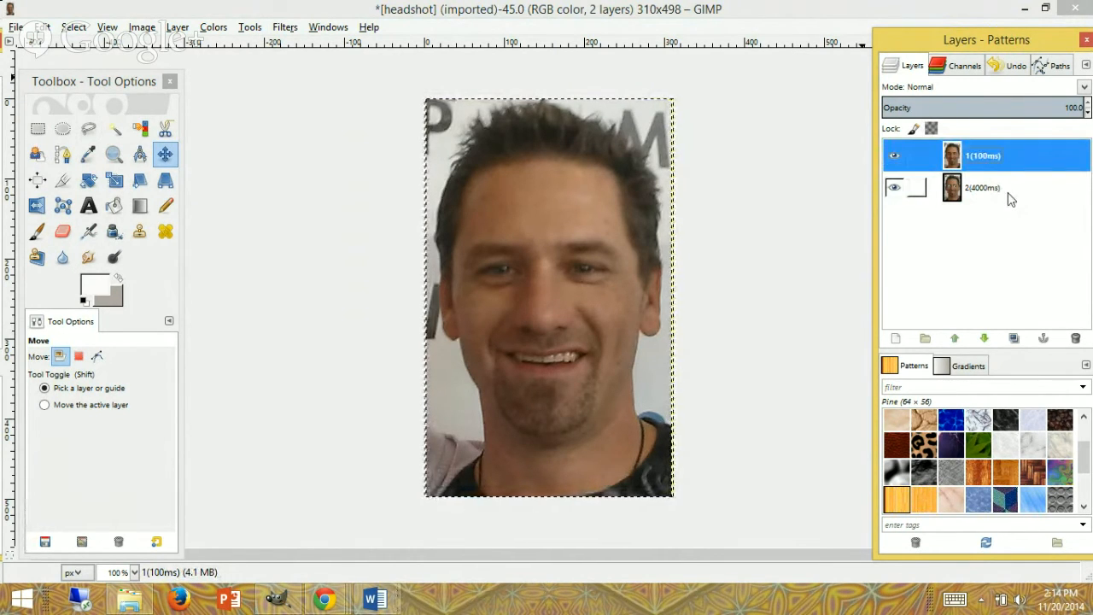
- Rename the cartoon-eyes layer to 2(100ms) and commit the new name
double_click(979, 195)
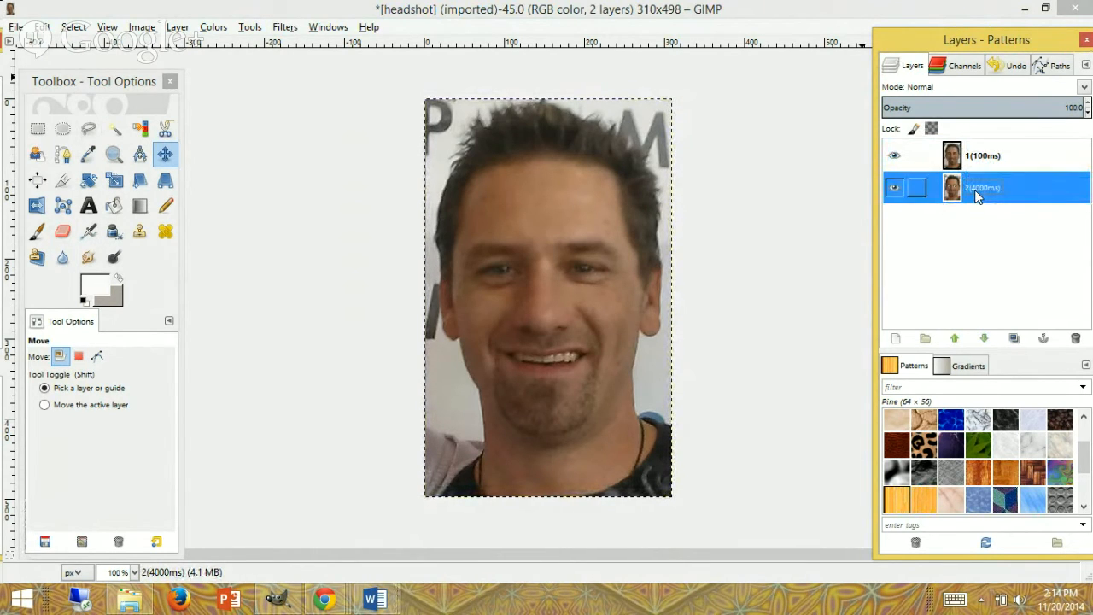
click(976, 190)
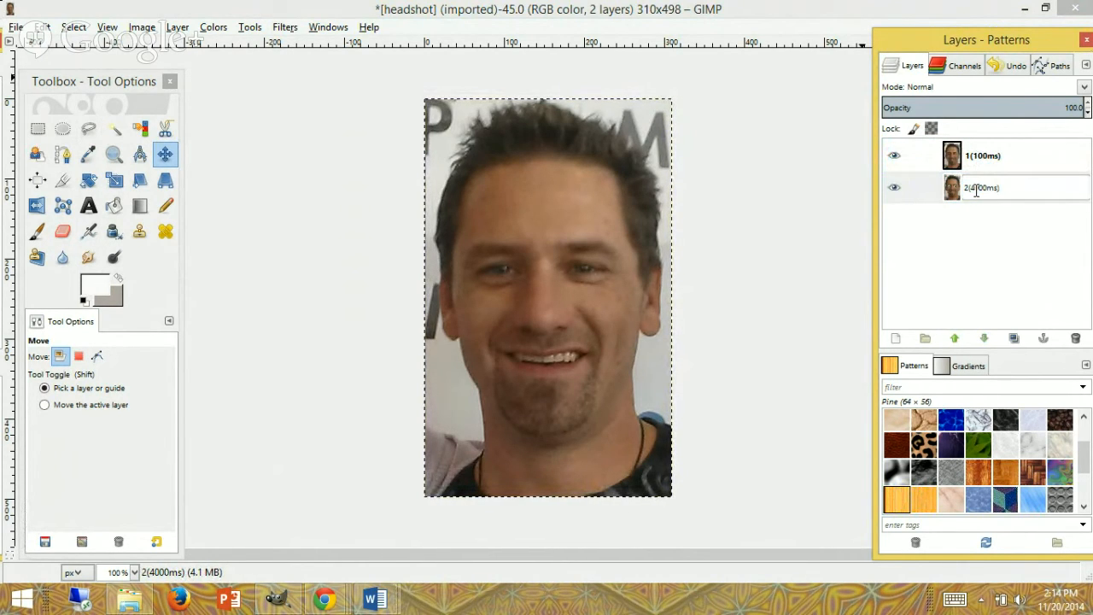
key(Delete)
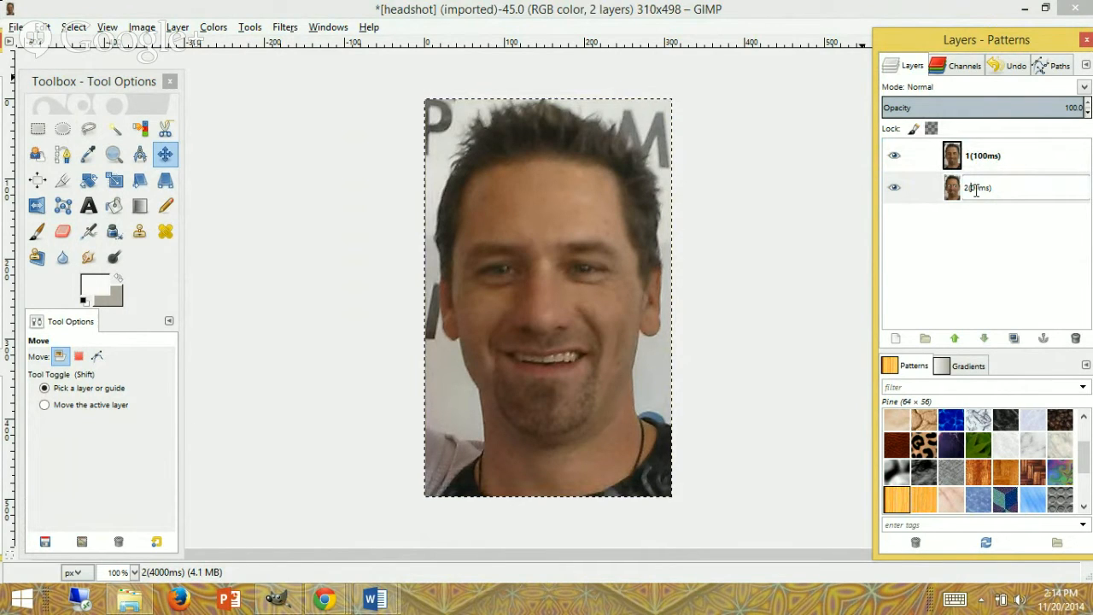
key(Return)
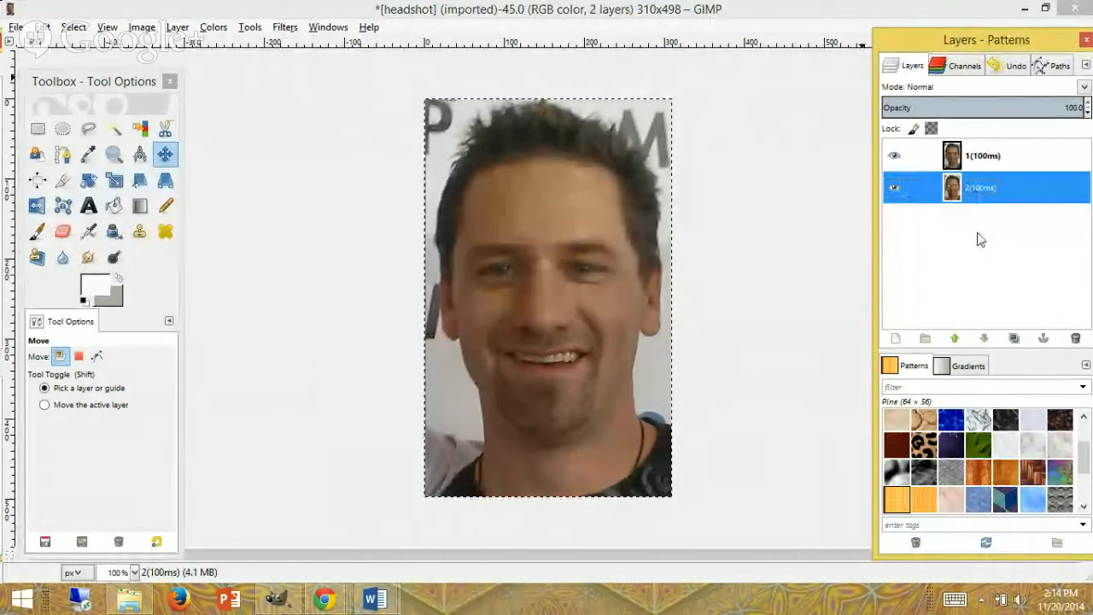
- Play the animation with both frames at 100 ms in the Animation Playback filter and close the preview
click(282, 27)
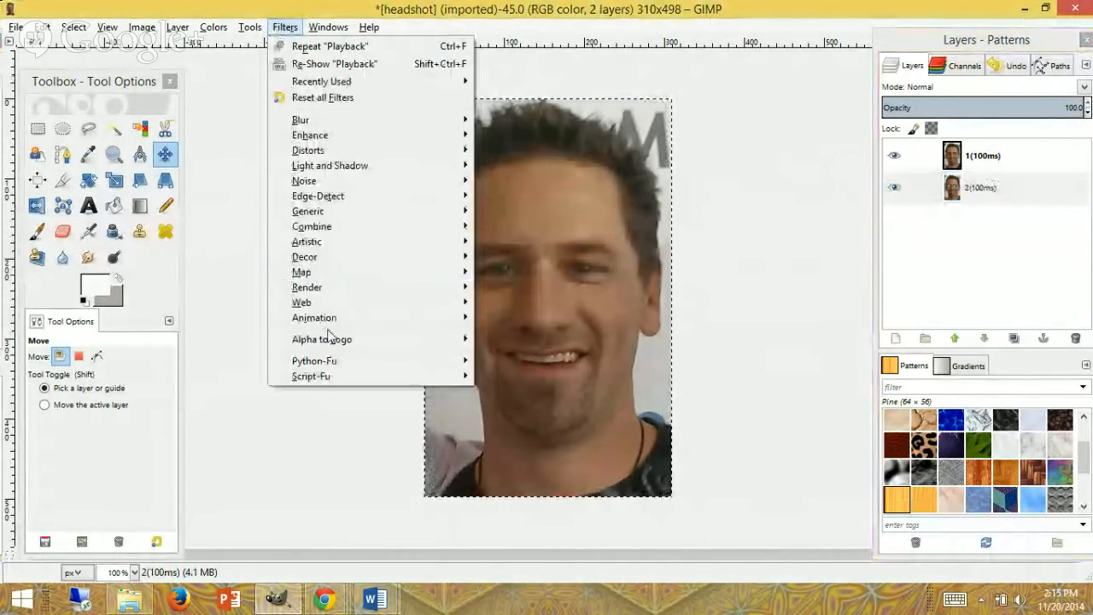
mouse_move(349, 325)
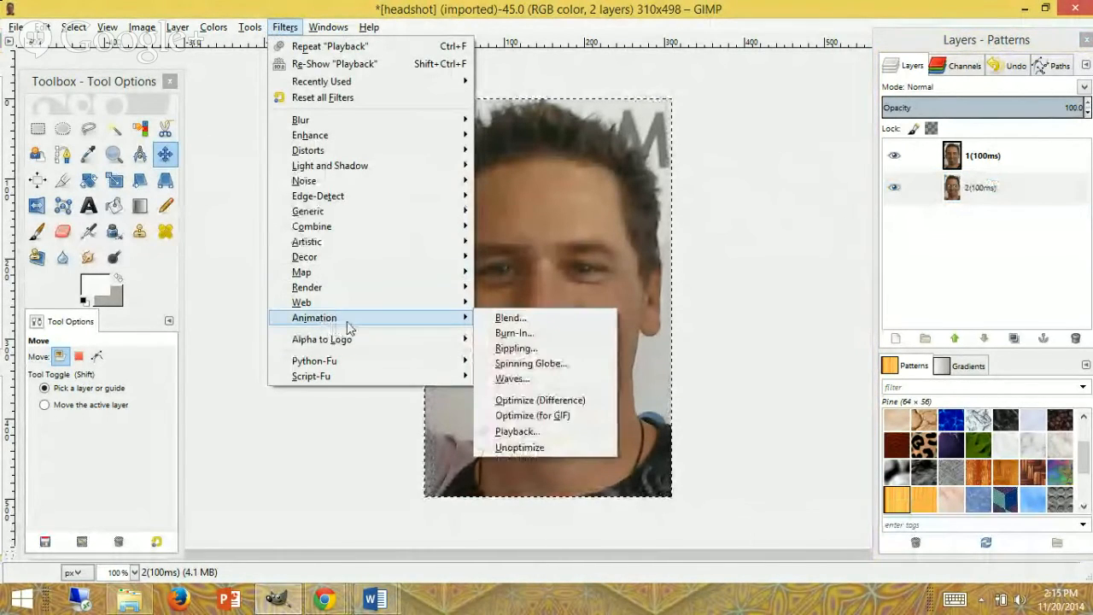
click(516, 432)
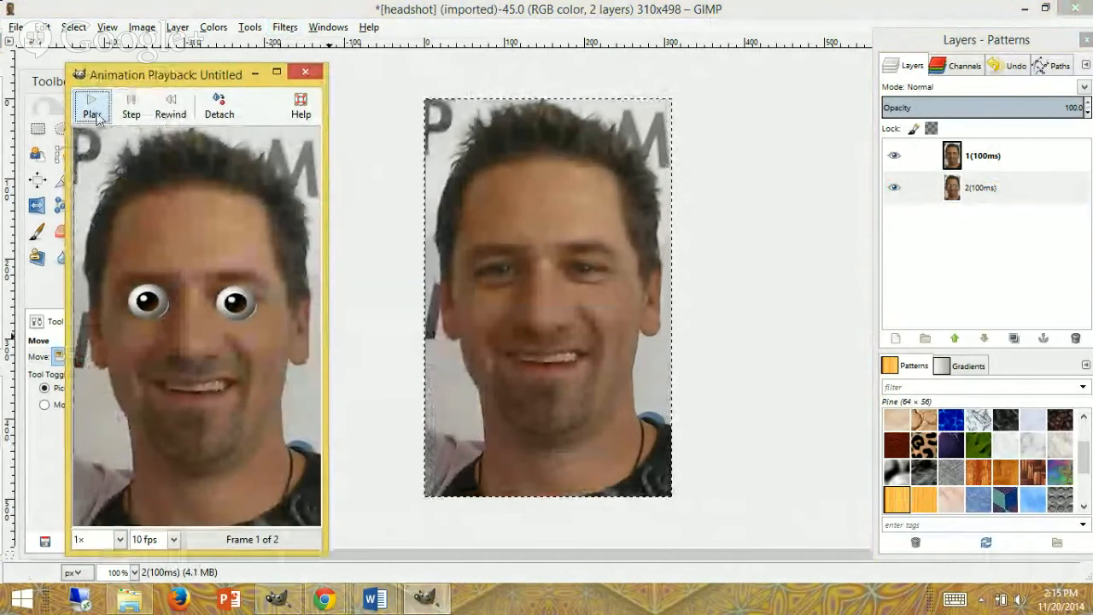
click(92, 107)
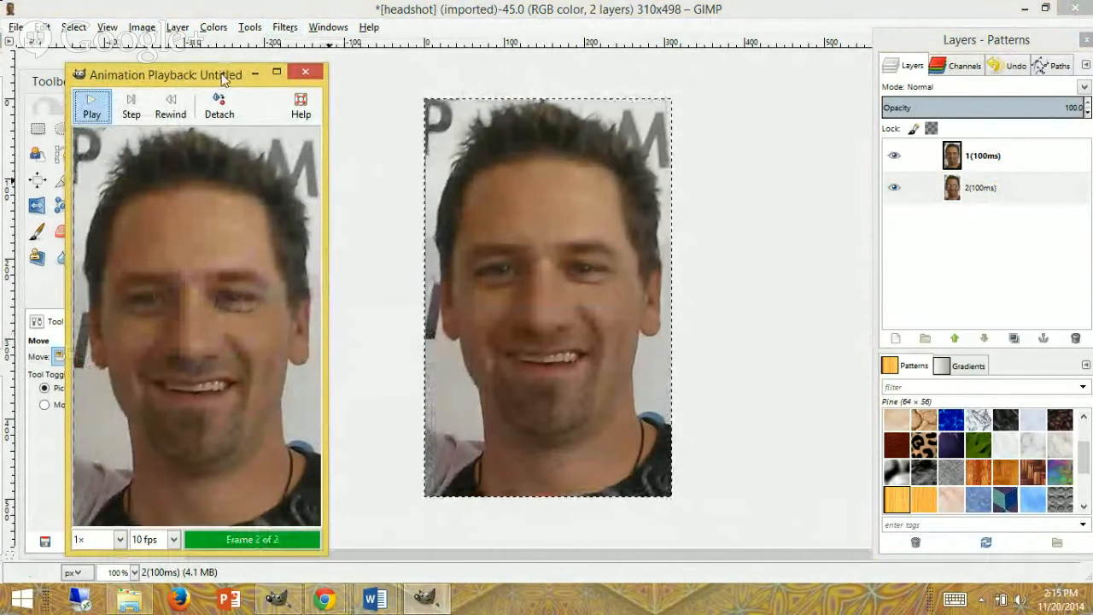
drag(223, 78, 582, 80)
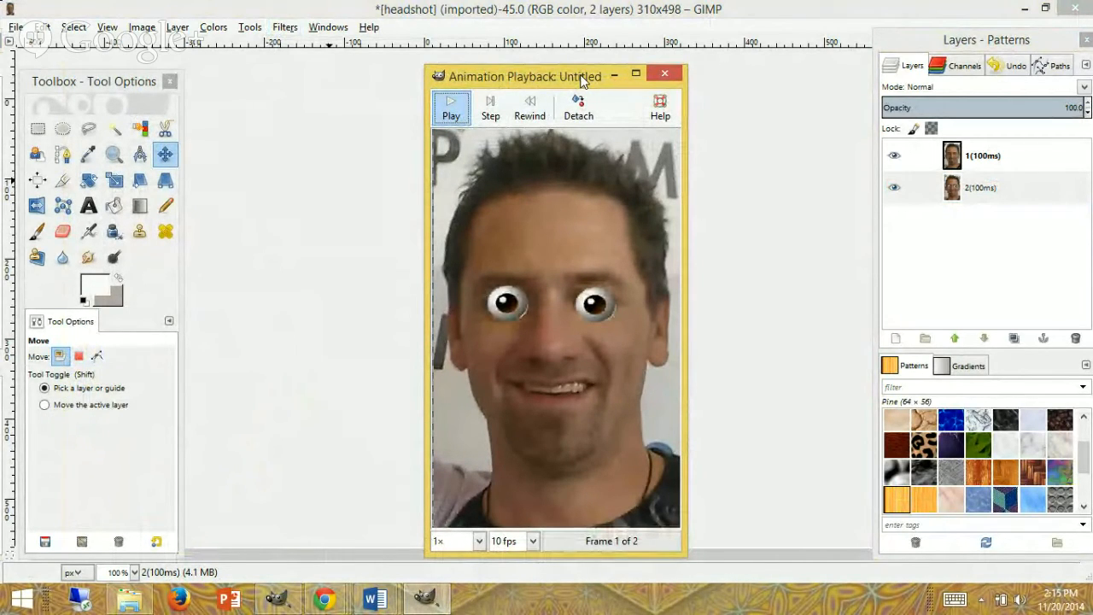
click(664, 73)
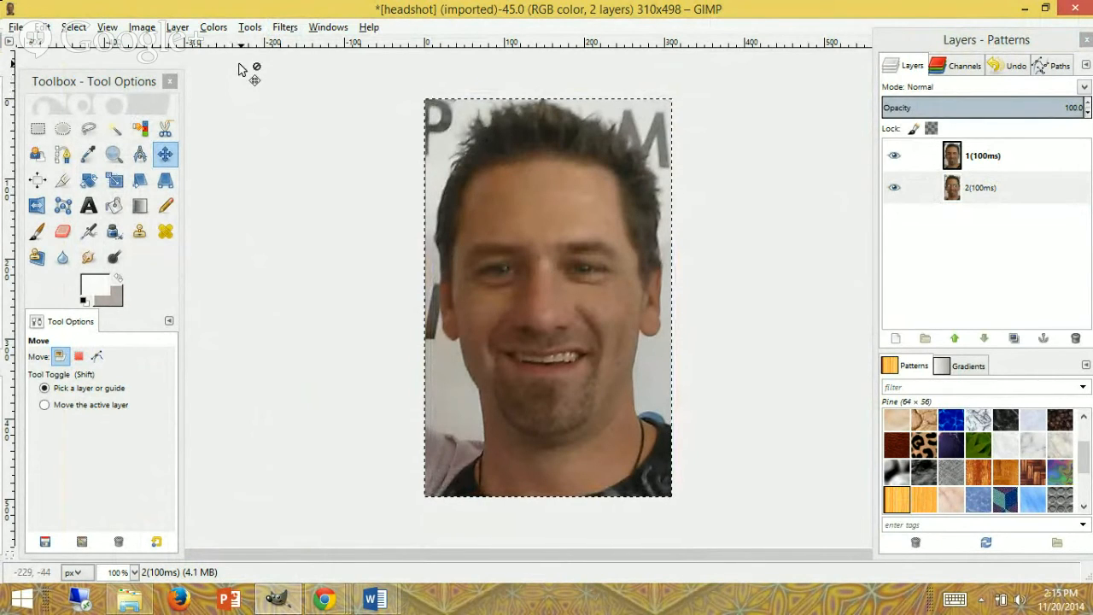
- Optimize the animation for GIF and move the resulting image window over the original headshot
click(285, 26)
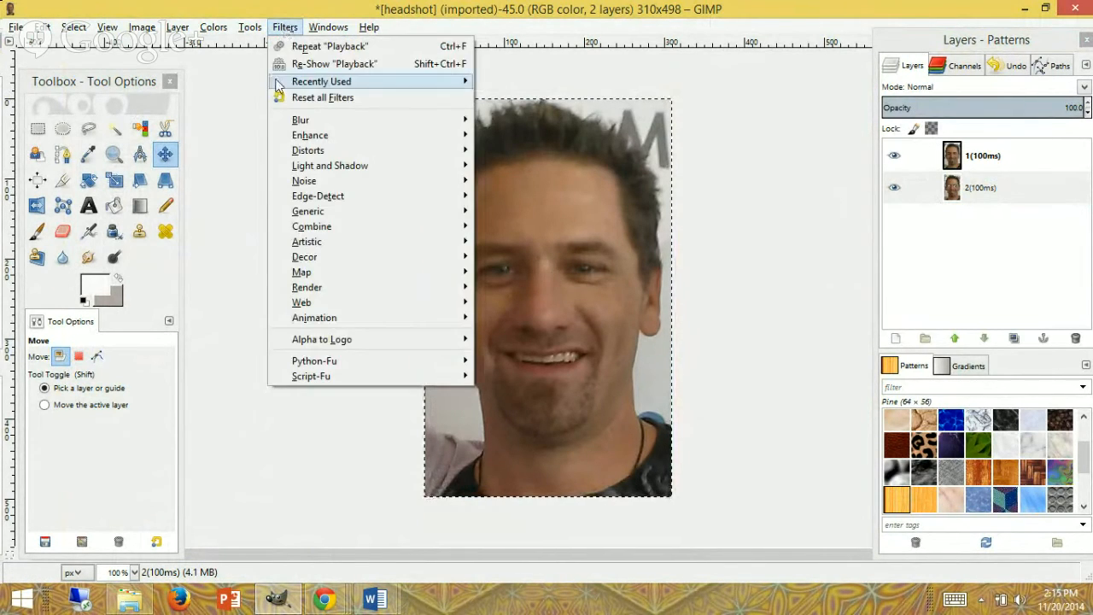
mouse_move(308, 317)
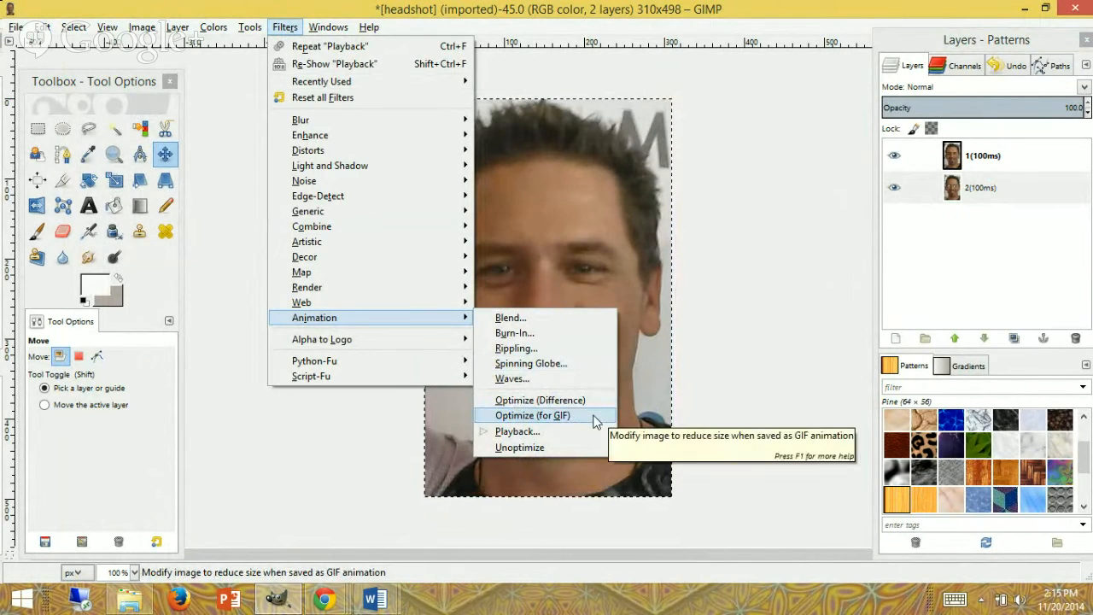
click(533, 415)
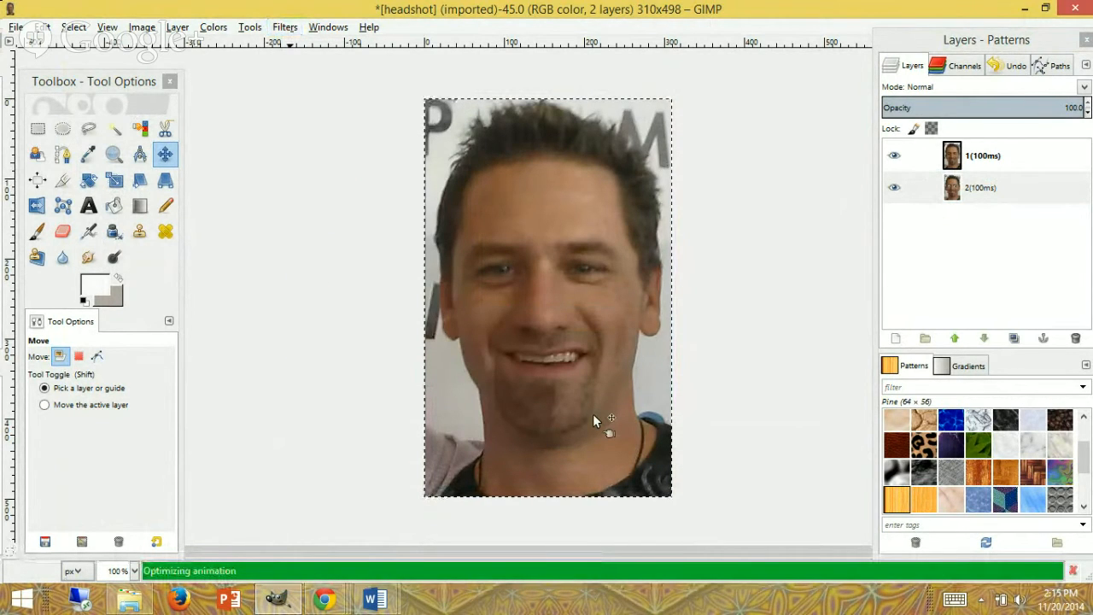
drag(358, 97, 656, 105)
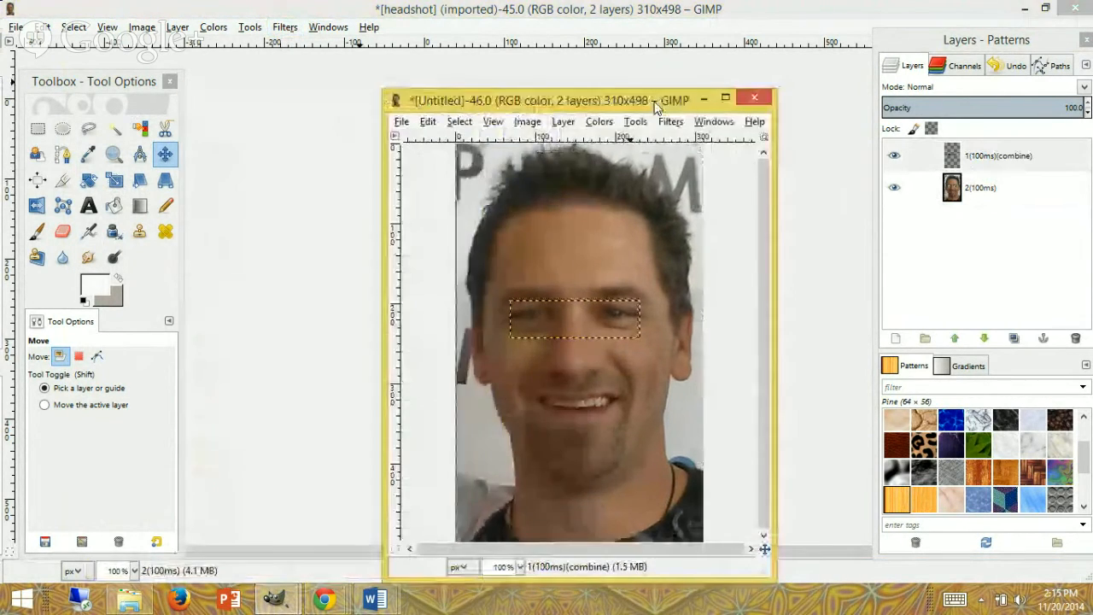
- Export the optimized animation to the Lead System Network folder as flashingeyes.gif, bringing up the GIF export options
click(401, 122)
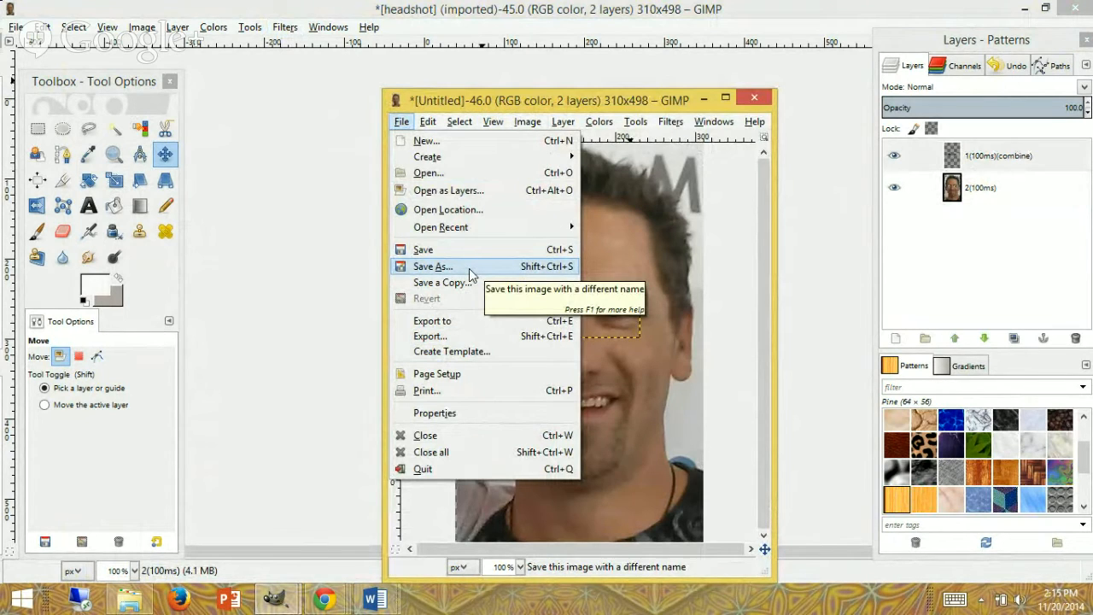
click(450, 336)
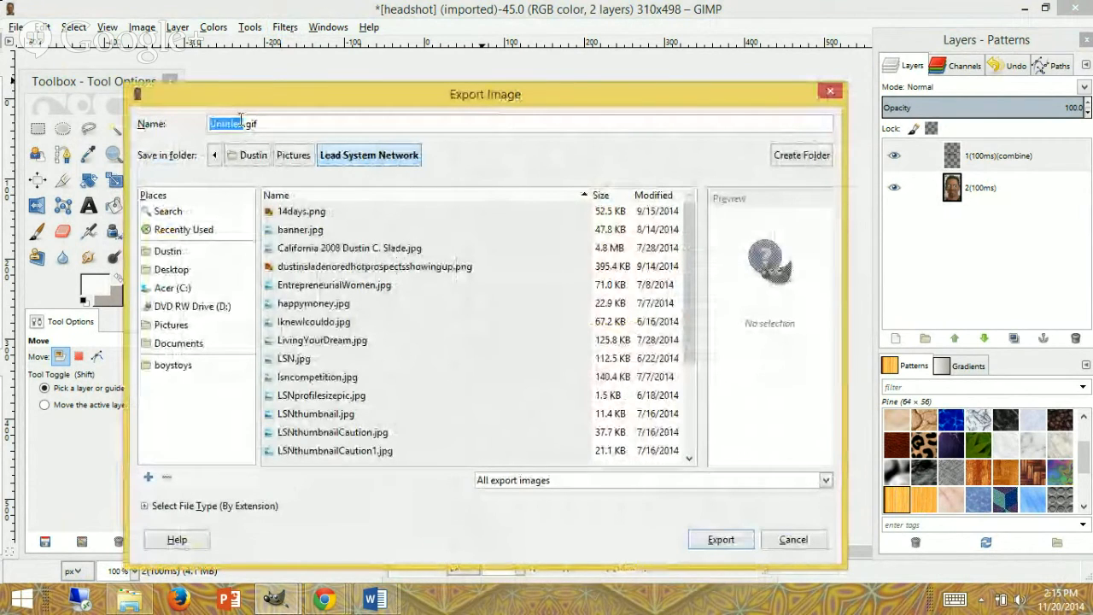
text(flashing)
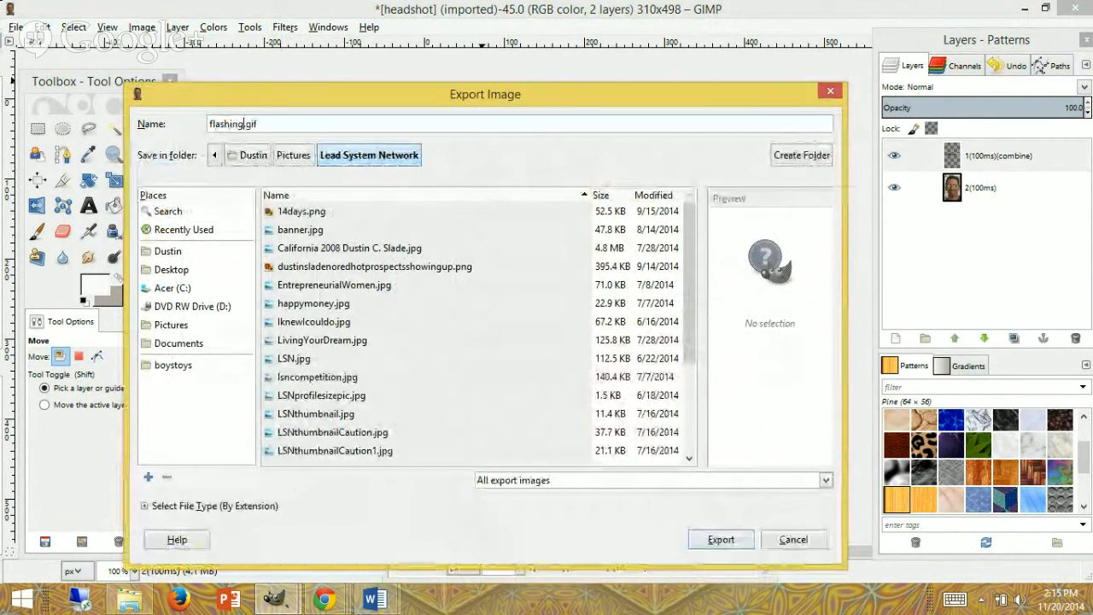
text(eyes)
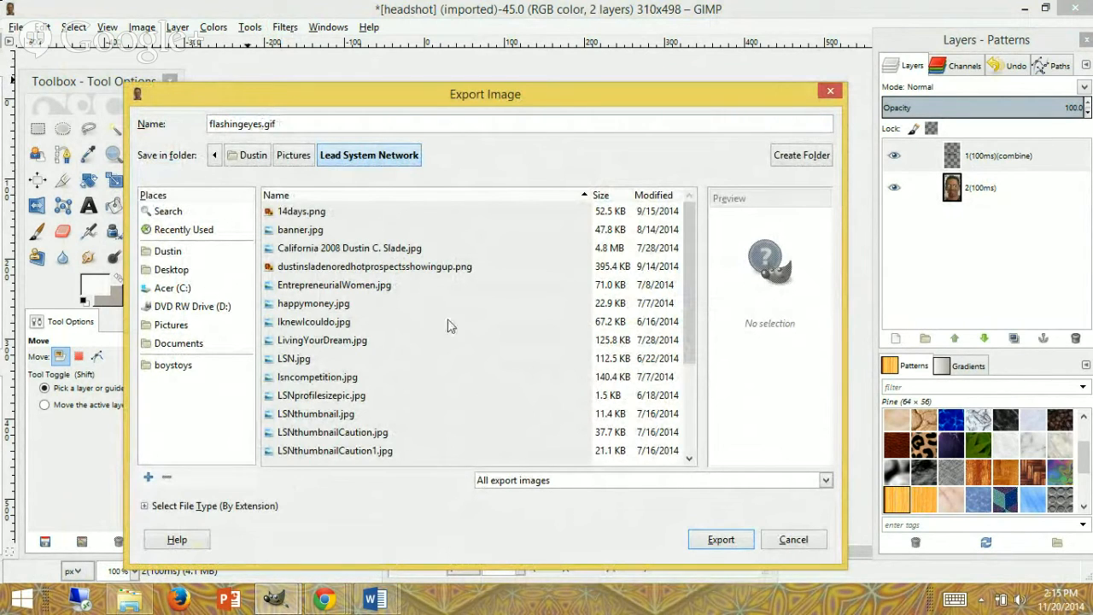
click(718, 542)
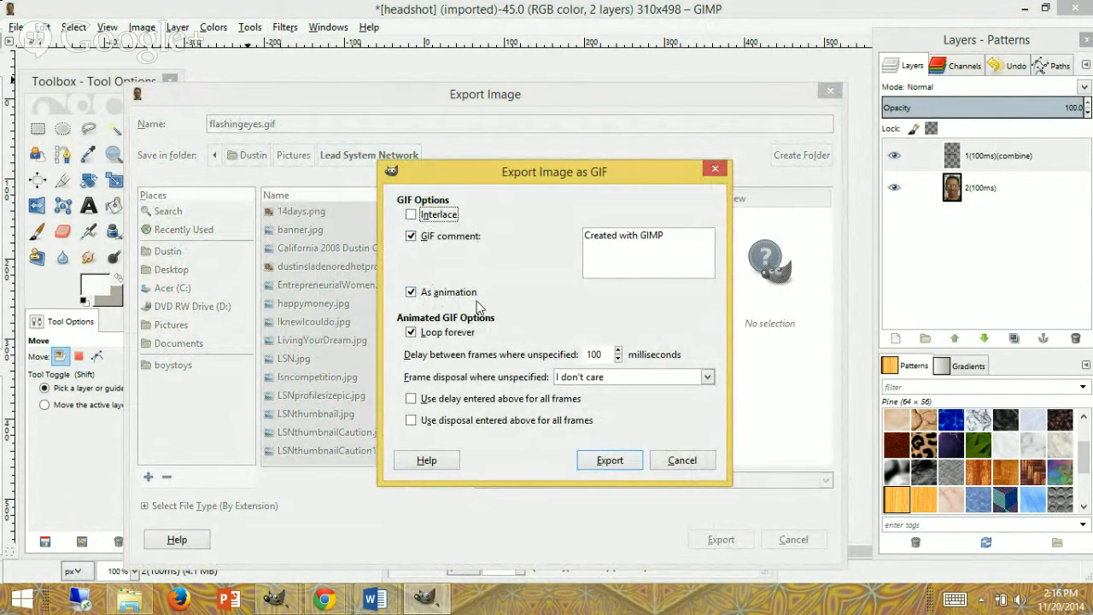
click(411, 237)
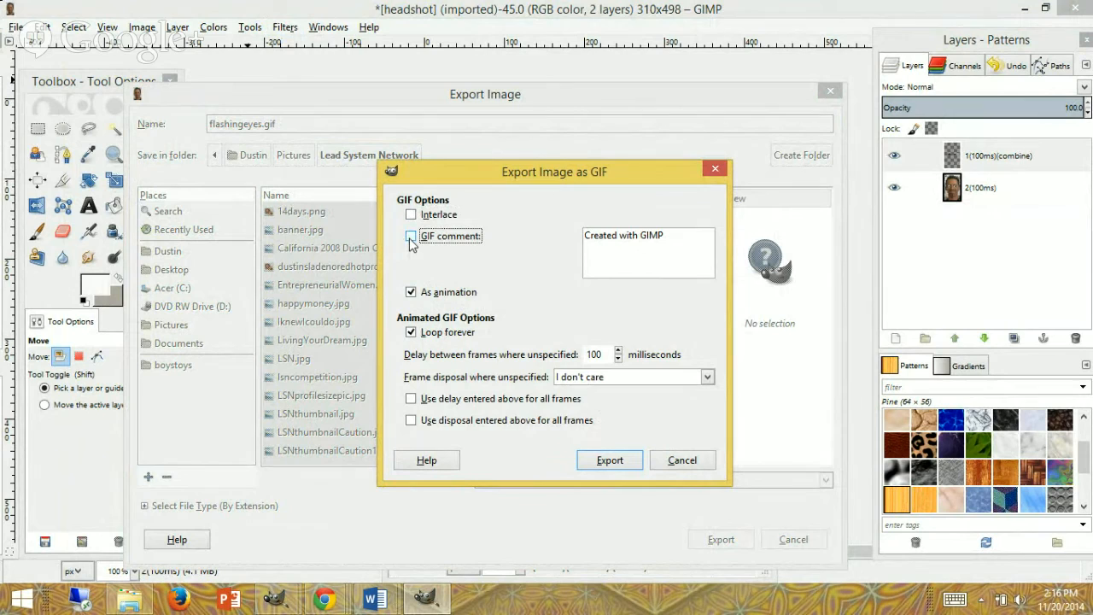
click(411, 293)
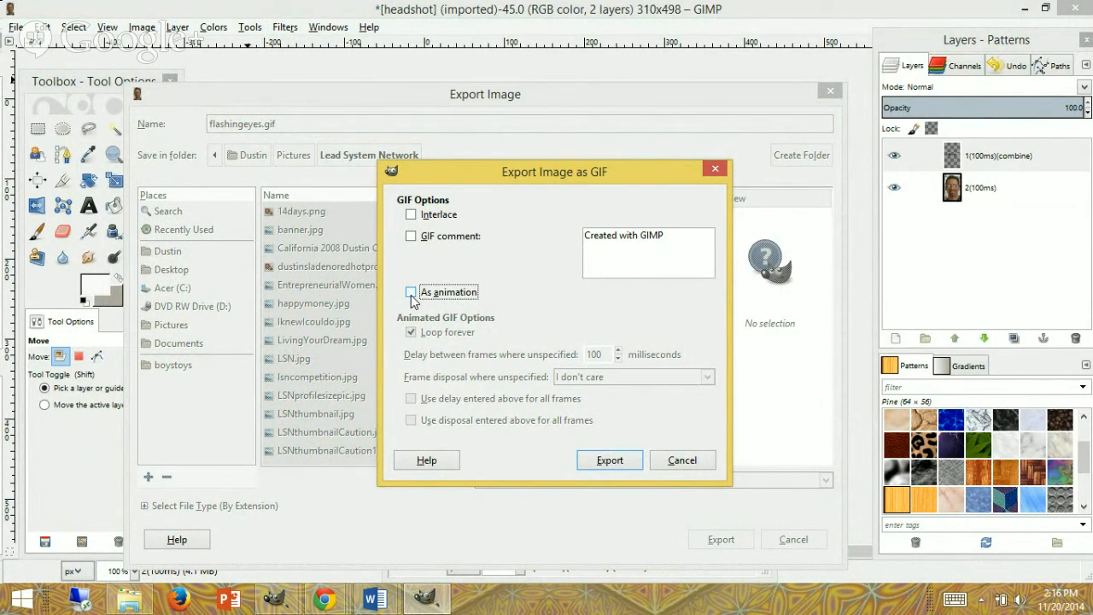
click(410, 293)
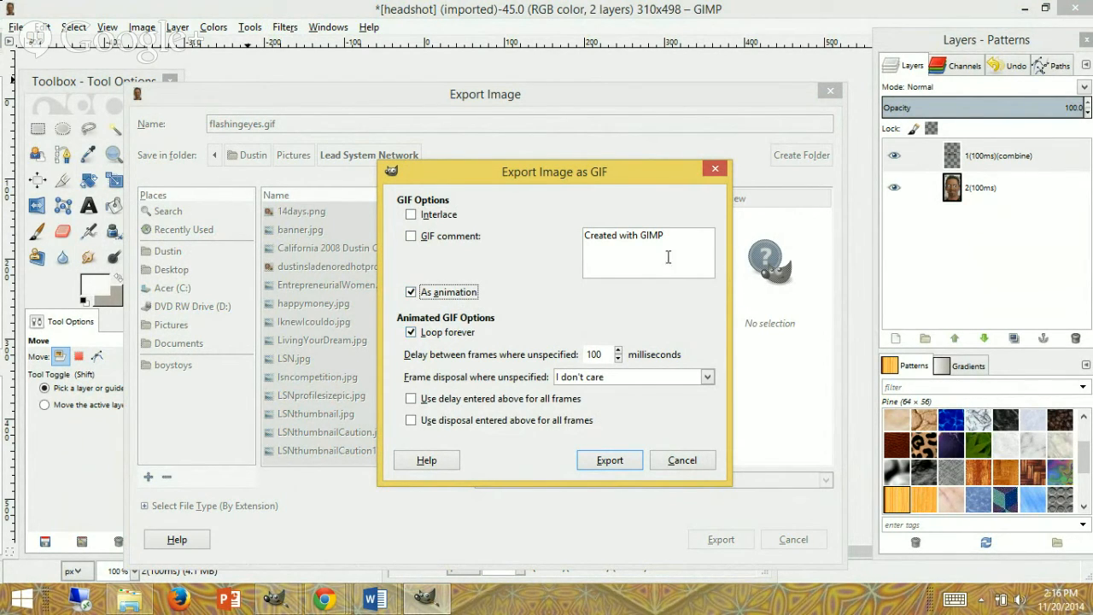
click(411, 237)
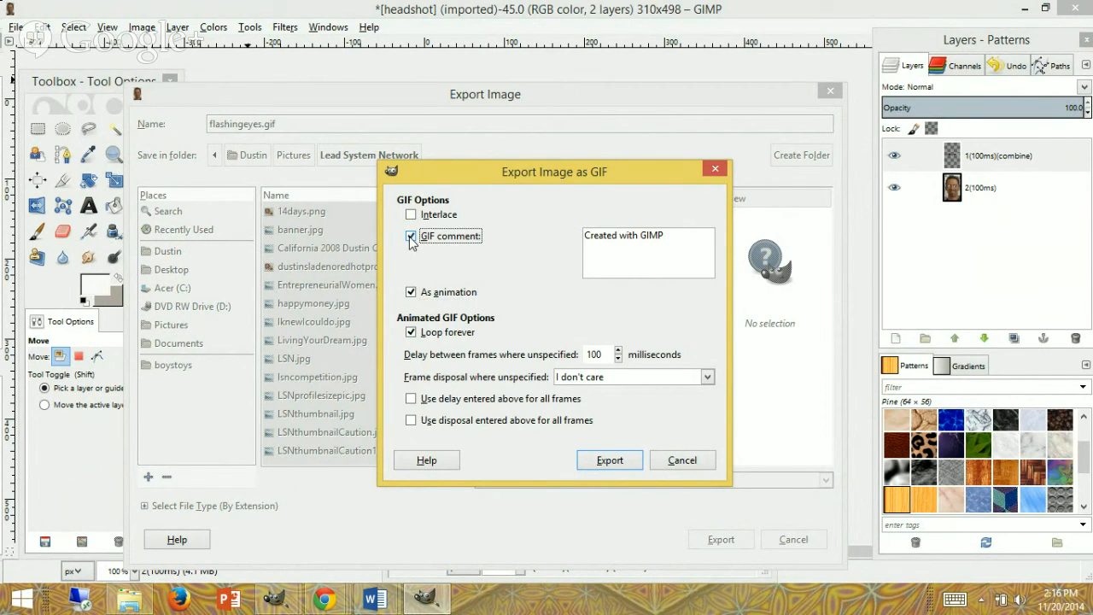
click(411, 239)
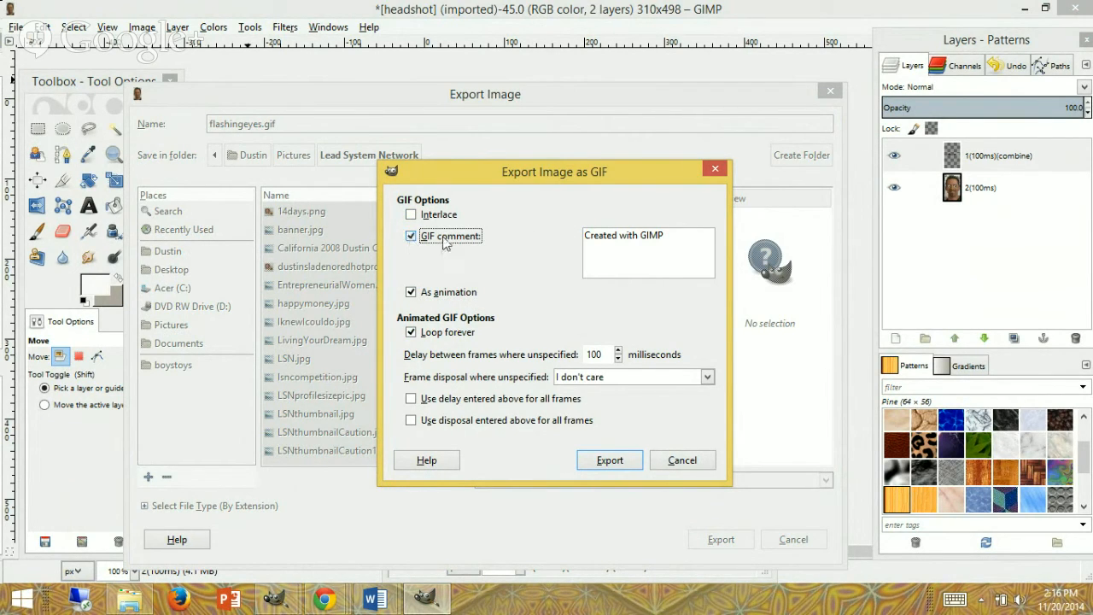
- Replace the GIF comment with "Flashing Eyeballs from" plus the creator's full name and export the looping animation
click(668, 243)
key(BackSpace)
key(BackSpace)
key(BackSpace)
key(BackSpace)
key(BackSpace)
key(BackSpace)
key(BackSpace)
key(BackSpace)
key(BackSpace)
key(BackSpace)
key(BackSpace)
key(BackSpace)
key(BackSpace)
key(BackSpace)
key(BackSpace)
key(BackSpace)
key(BackSpace)
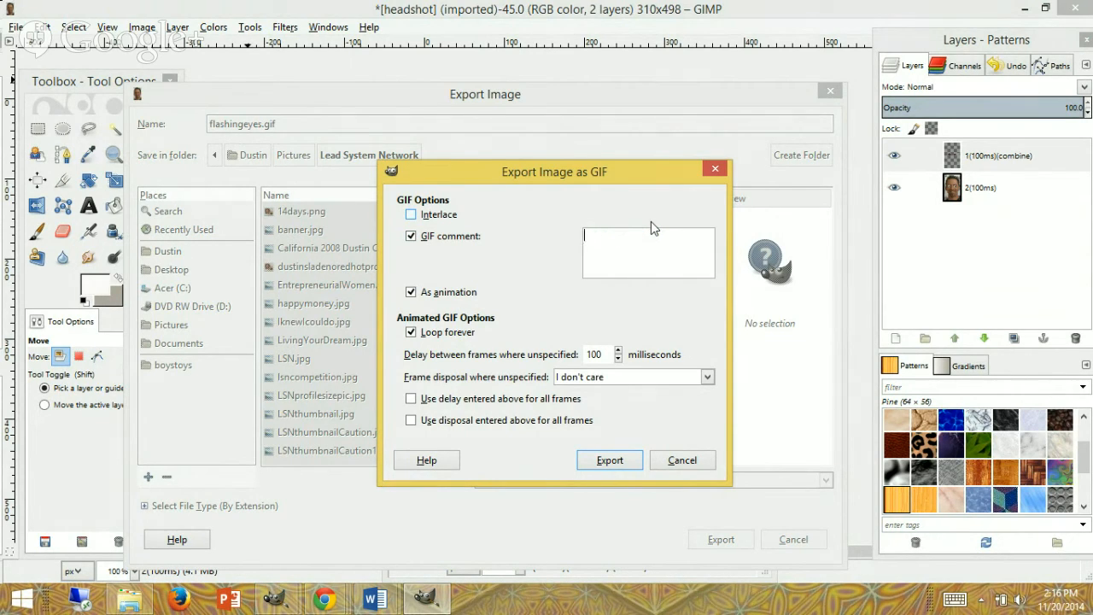
text(Flashing)
text(Eyeballs from Dustin Slade)
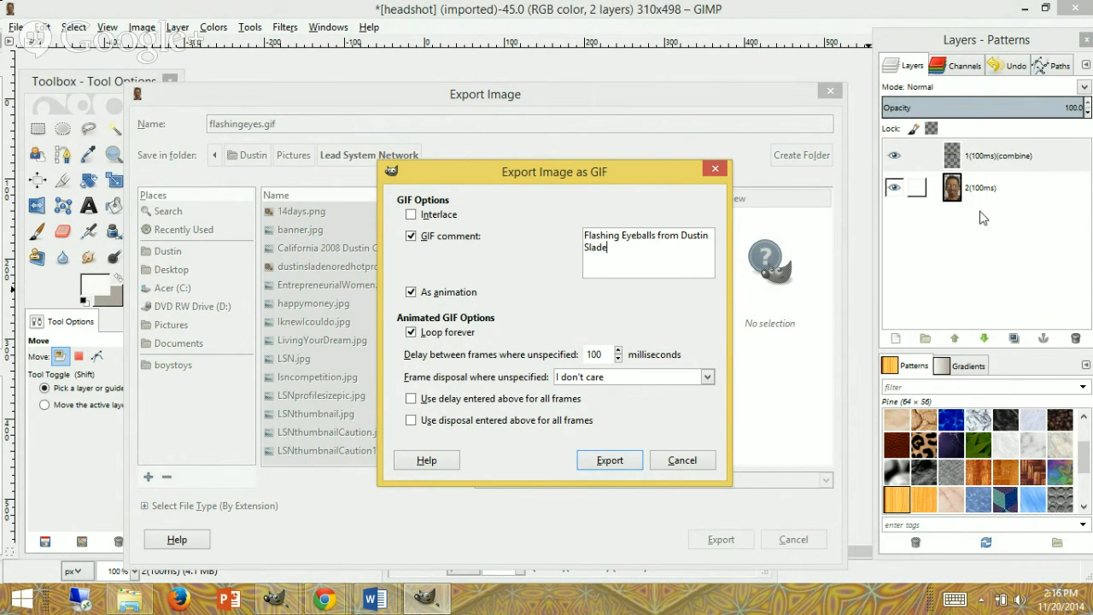
click(612, 455)
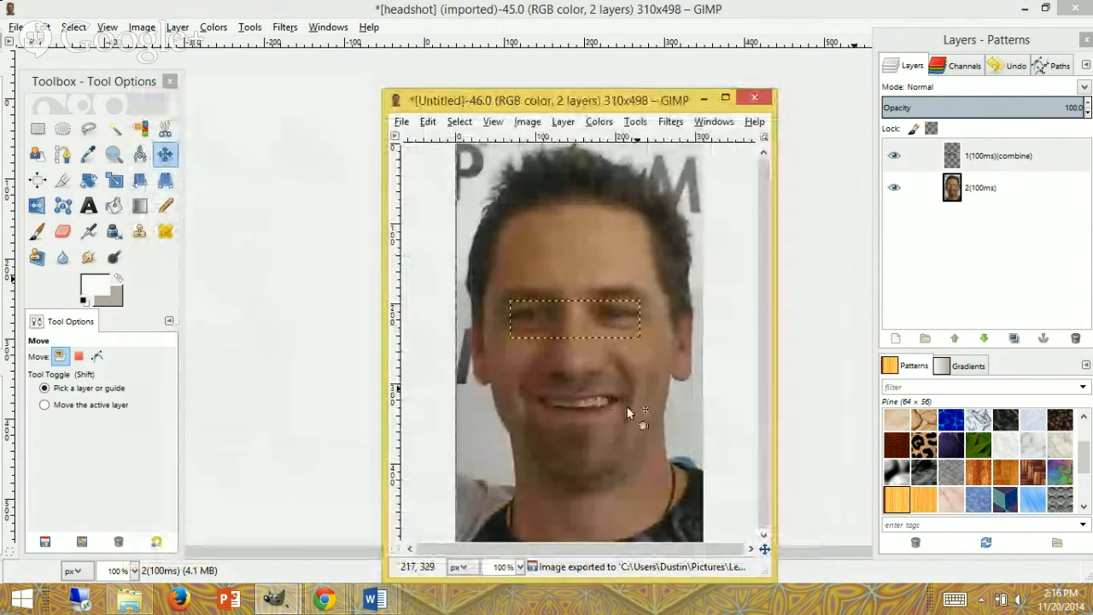
- Close the optimized animation image without saving its changes and minimize the original headshot window
click(756, 97)
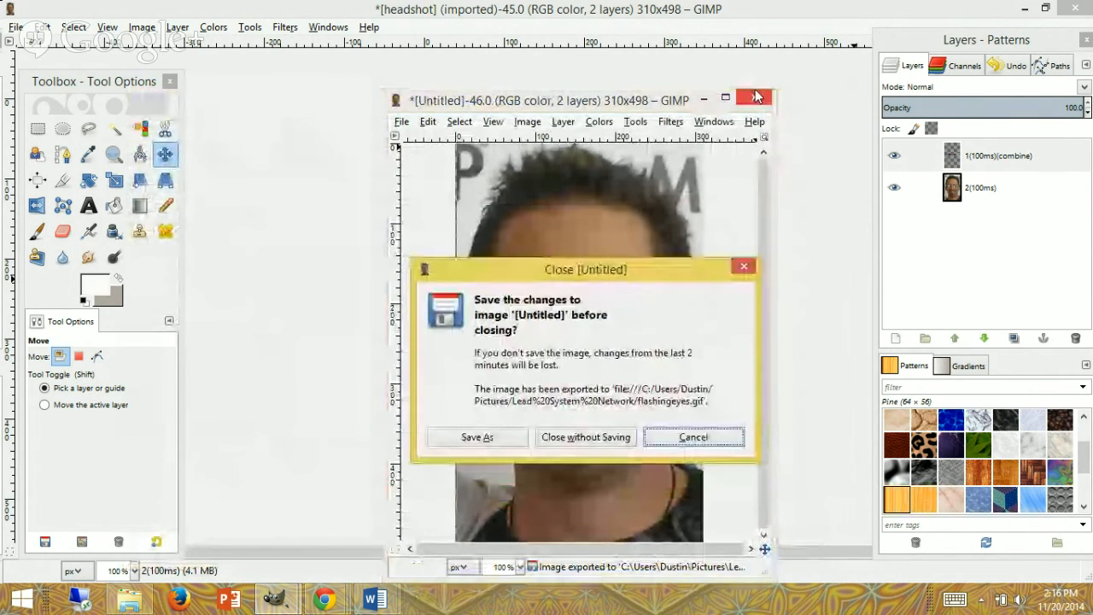
click(581, 438)
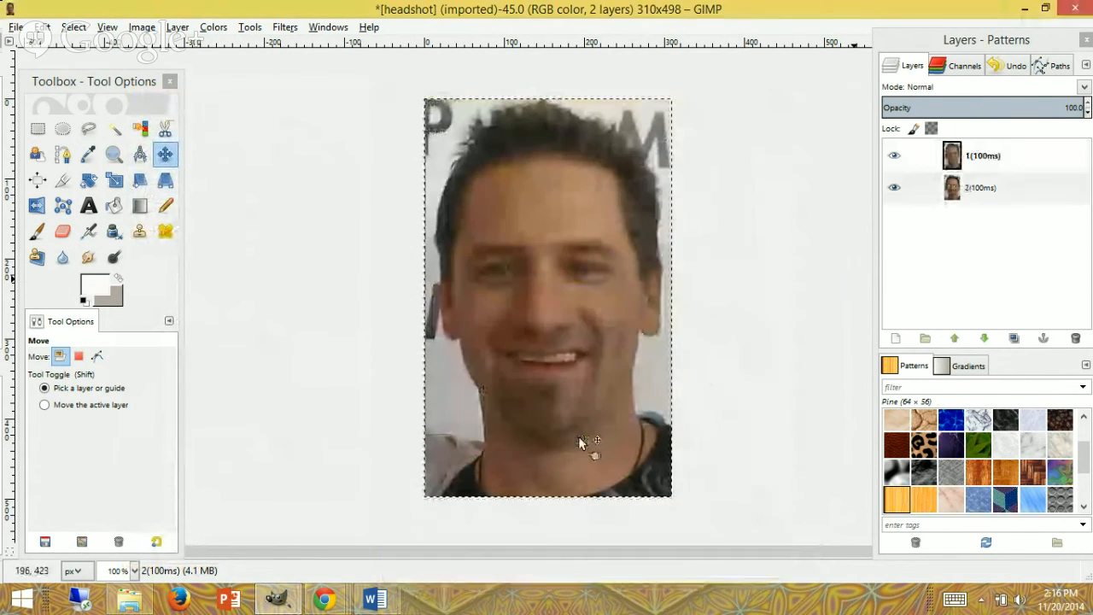
click(1026, 9)
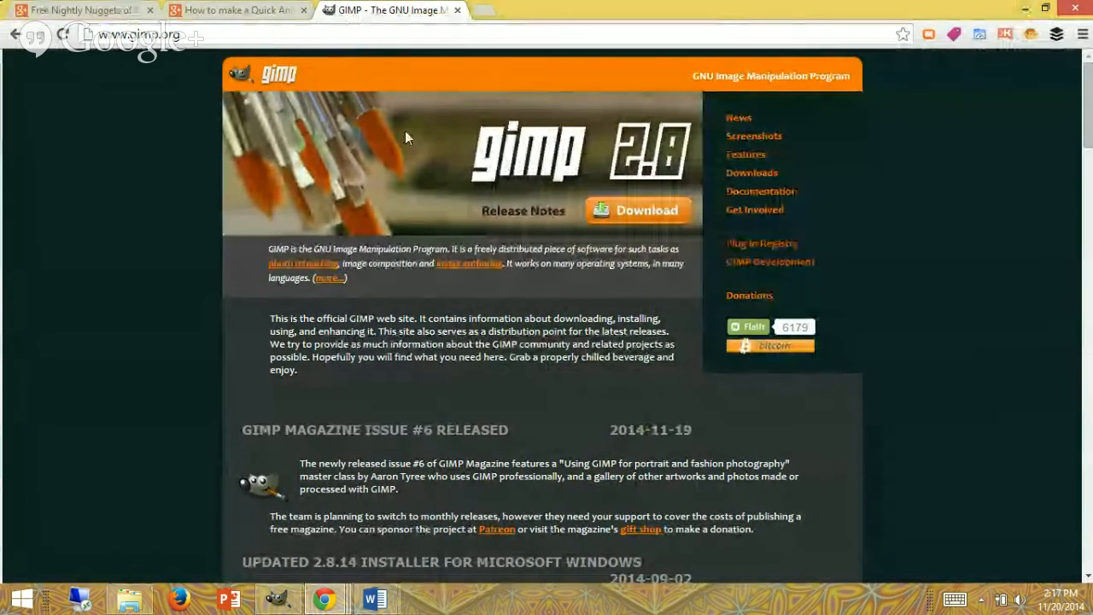
- Switch to the Google+ animation event page in Chrome and go to the Google+ home stream
click(266, 12)
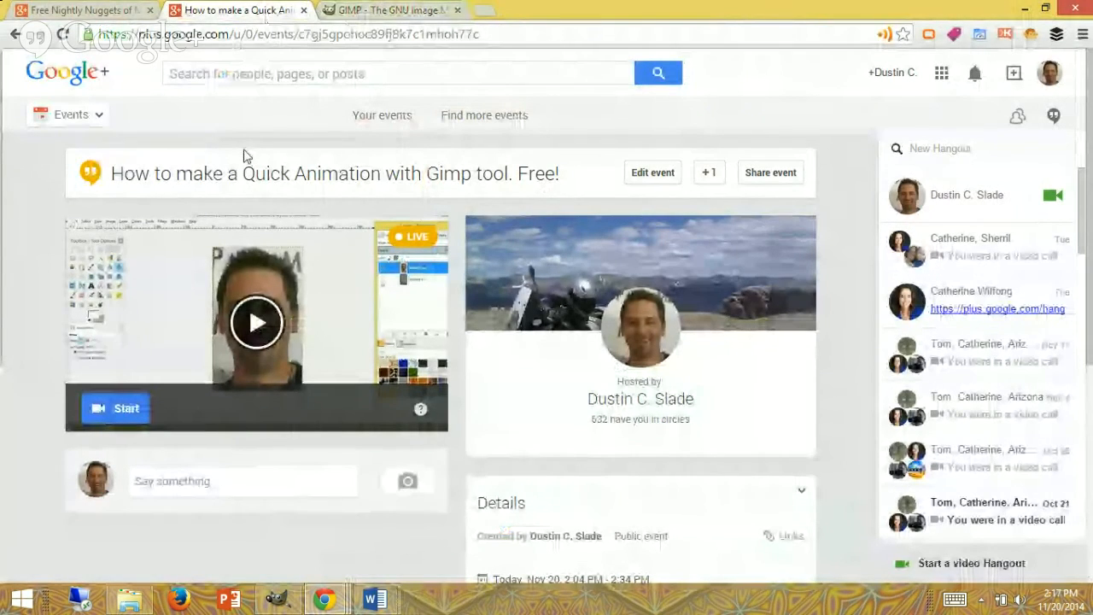
scroll(512, 378, down, 1)
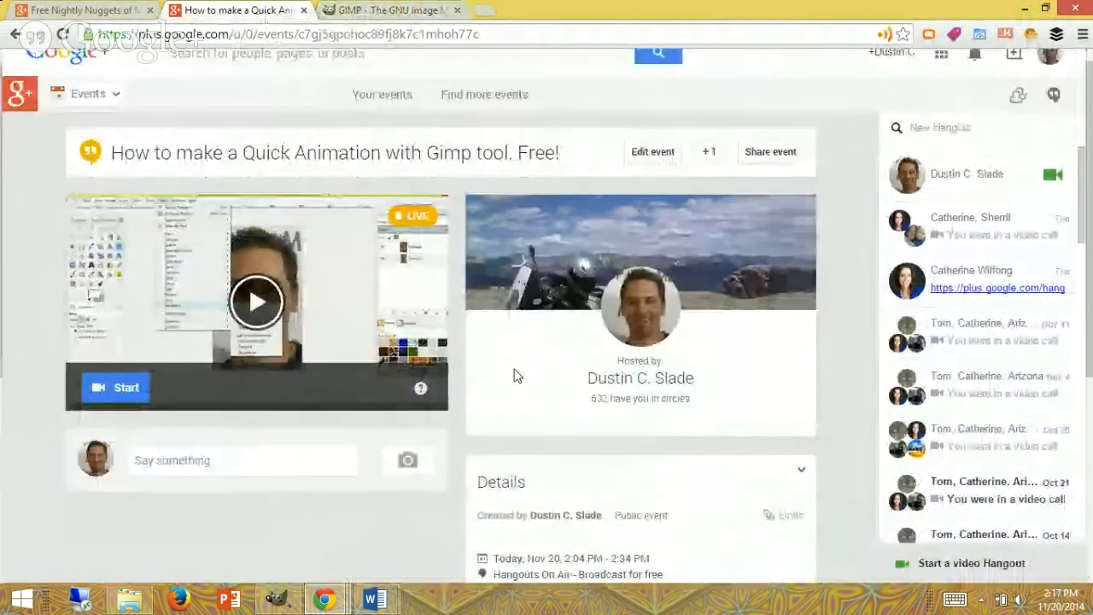
scroll(514, 376, up, 1)
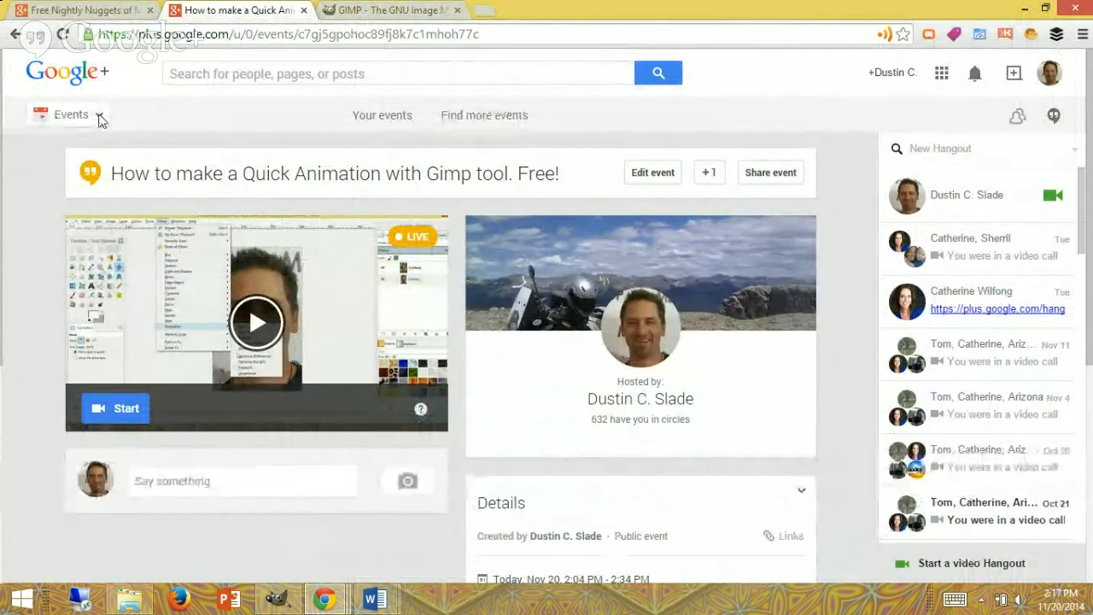
click(72, 114)
click(64, 118)
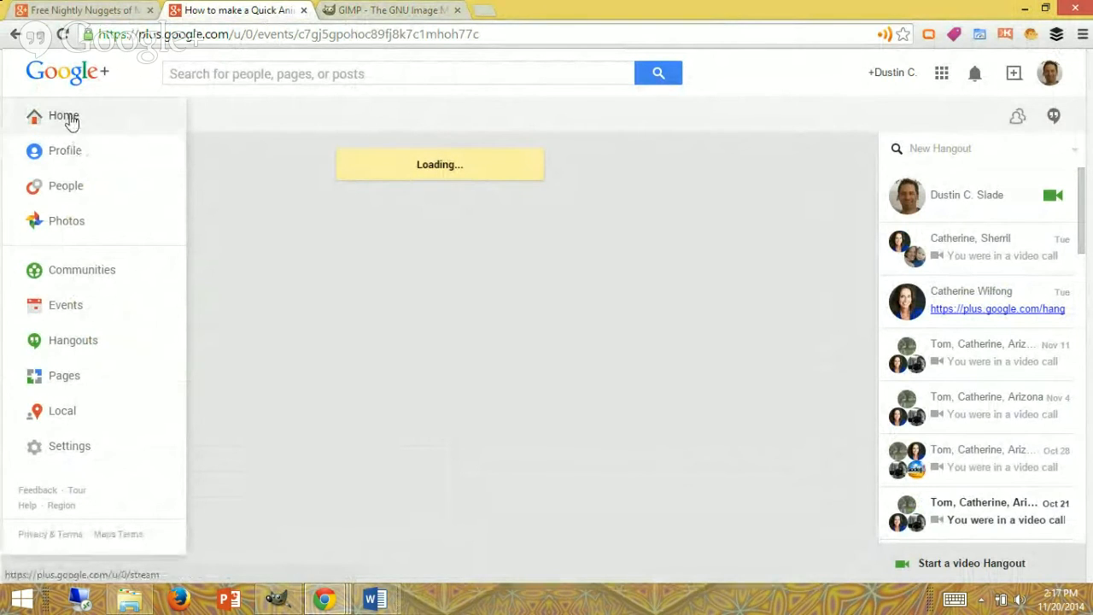
click(73, 117)
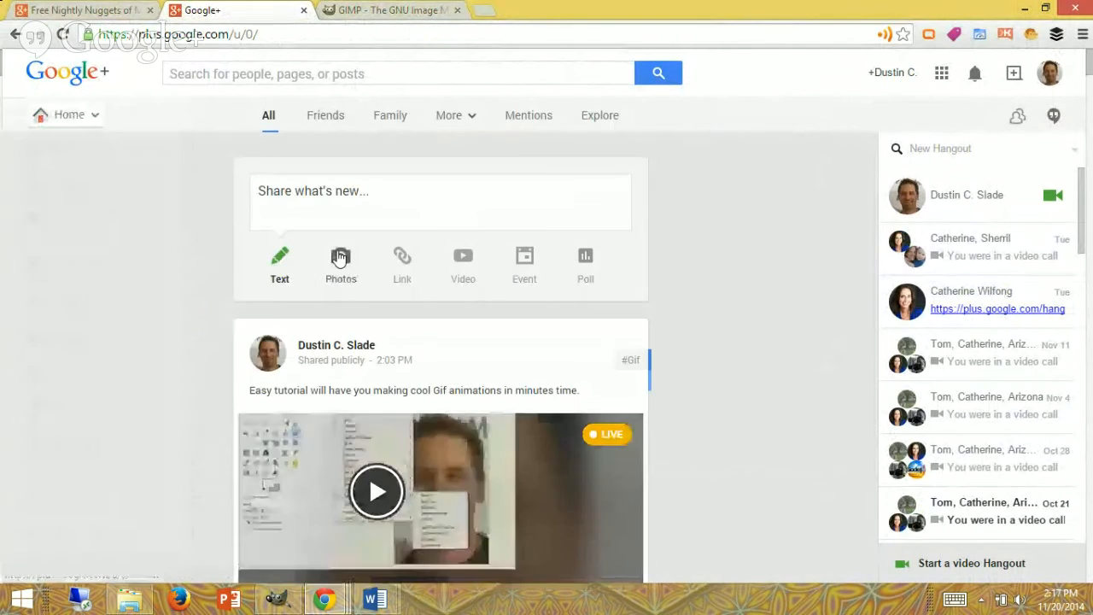
- Write a post reading "New Animation videos shows how to make flashing eyeballs." and remove Acquaintances from its audience
click(346, 196)
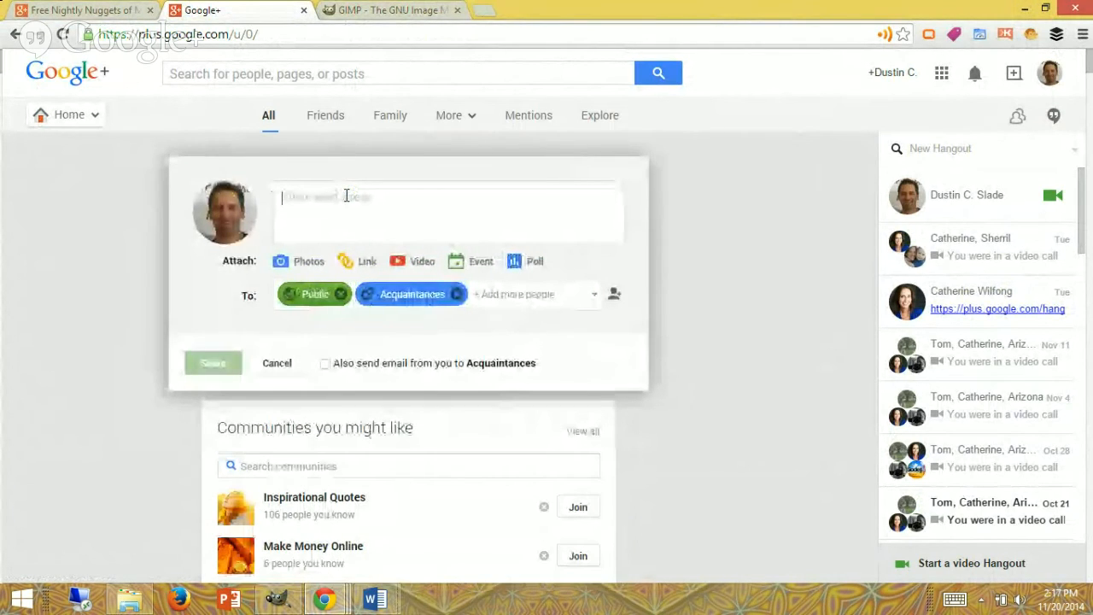
text(New )
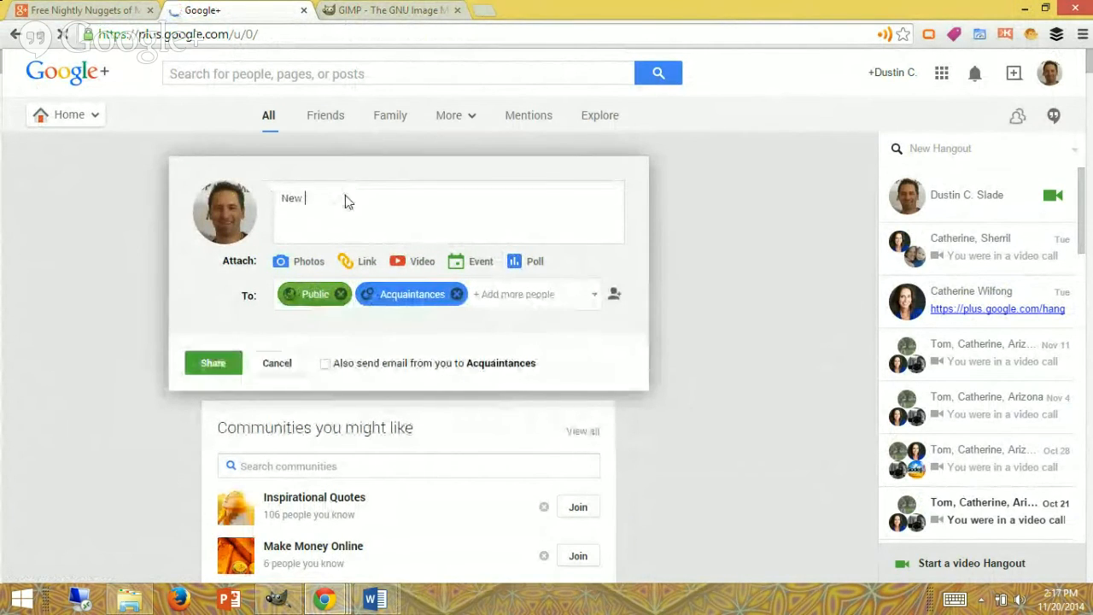
text(Animat)
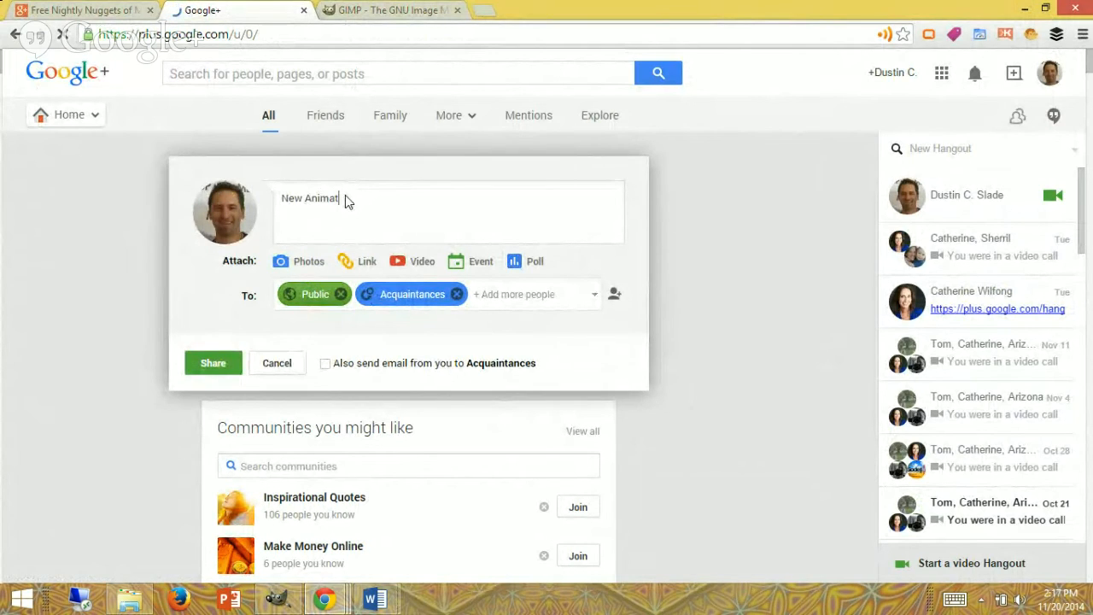
text(ion)
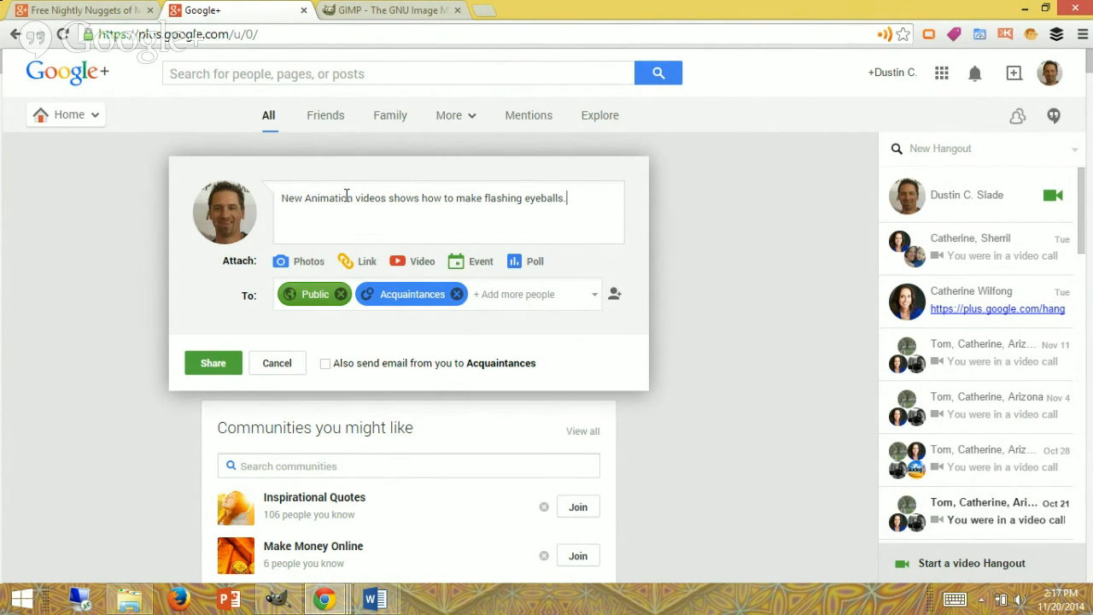
click(455, 295)
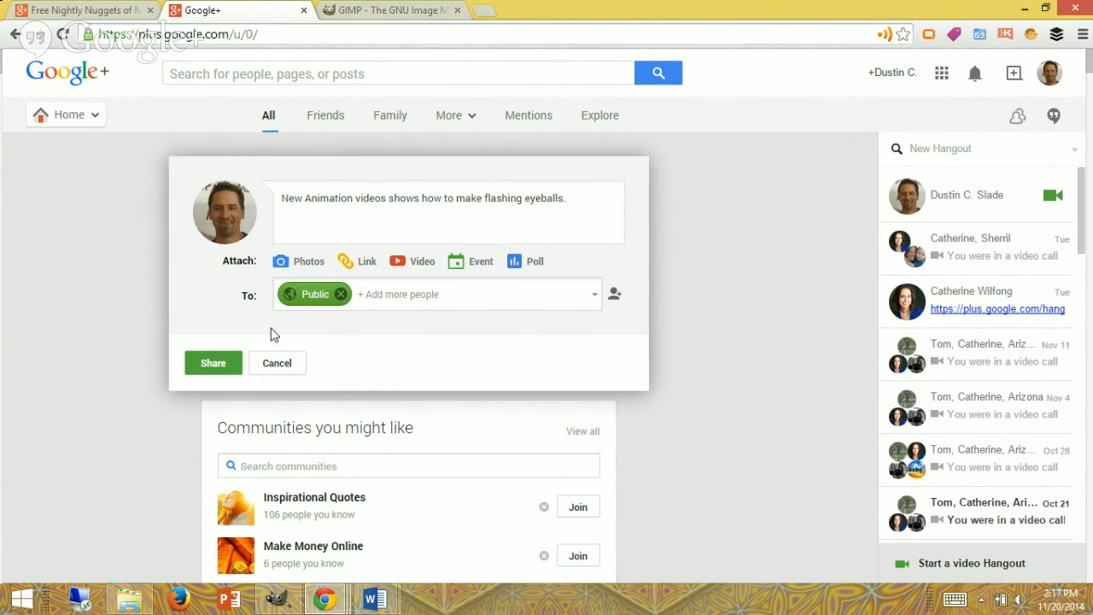
- Start attaching a photo to the post from the computer and browse to the Pictures folder
click(295, 269)
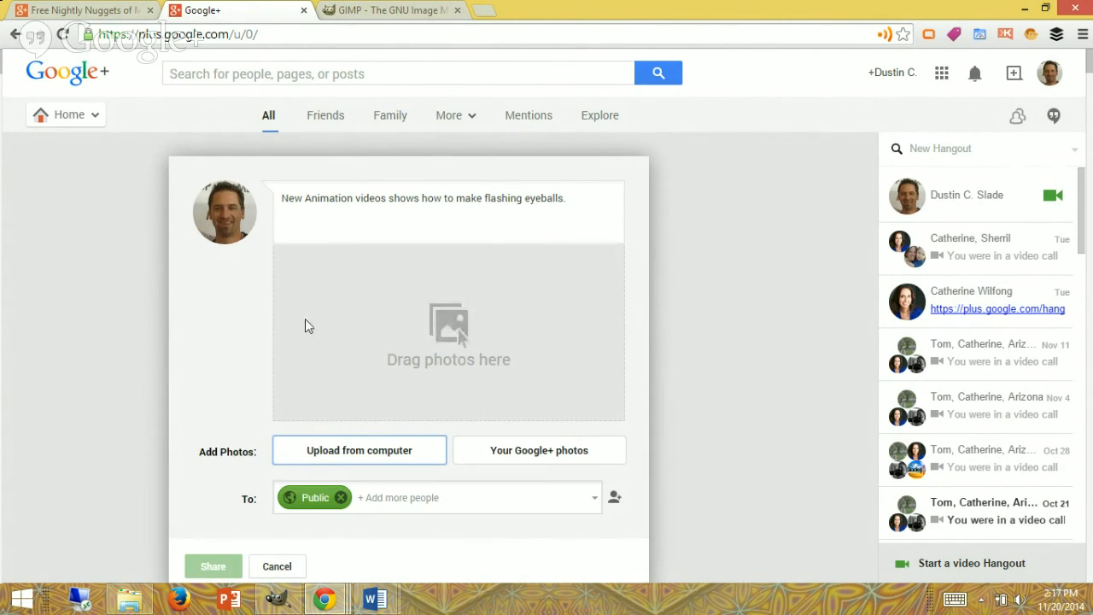
click(344, 444)
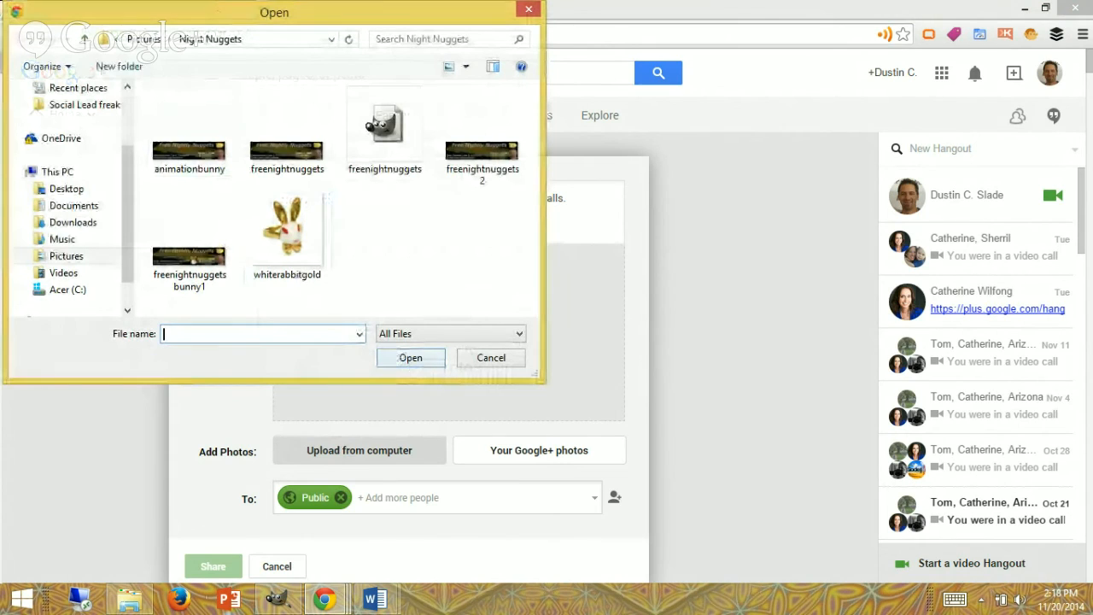
mouse_move(289, 603)
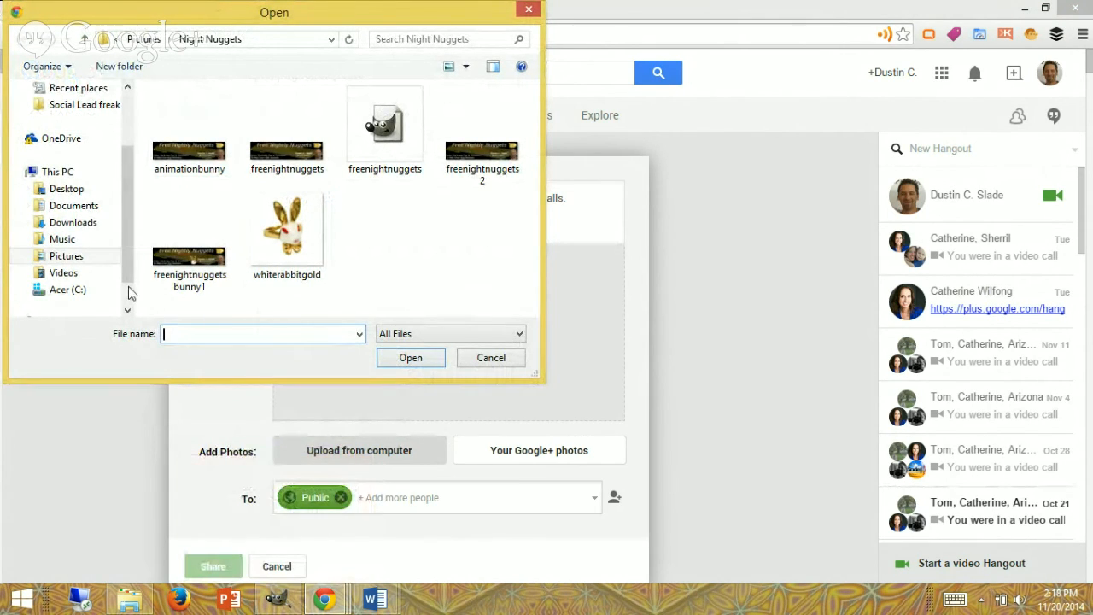
click(62, 258)
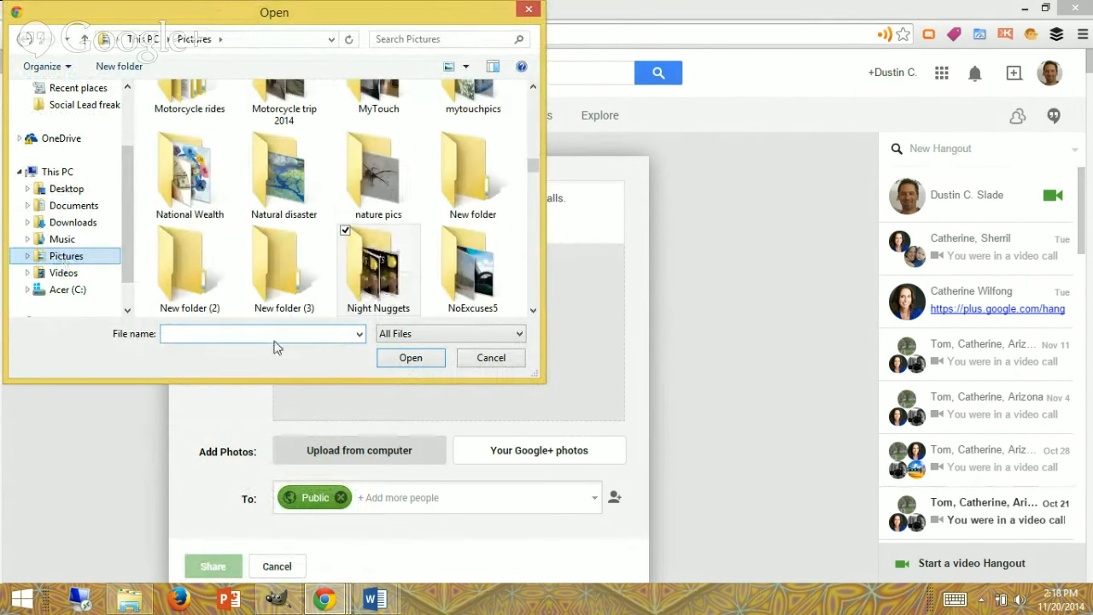
- Check the folder of flashingeyes.gif among GIMP's recent files and return to the Google+ photo upload in Chrome
click(278, 598)
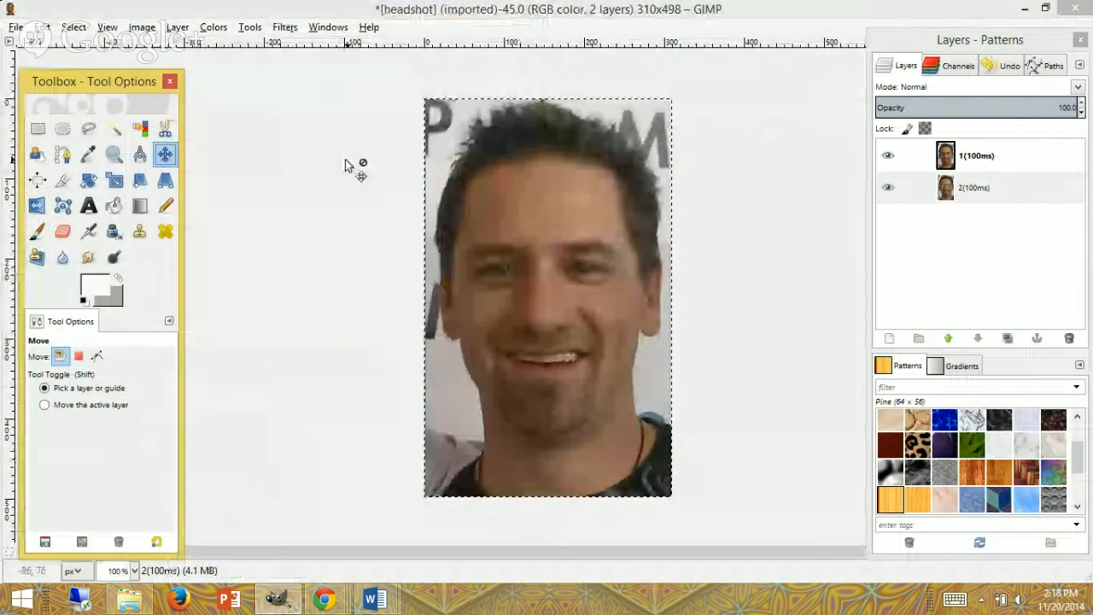
click(14, 27)
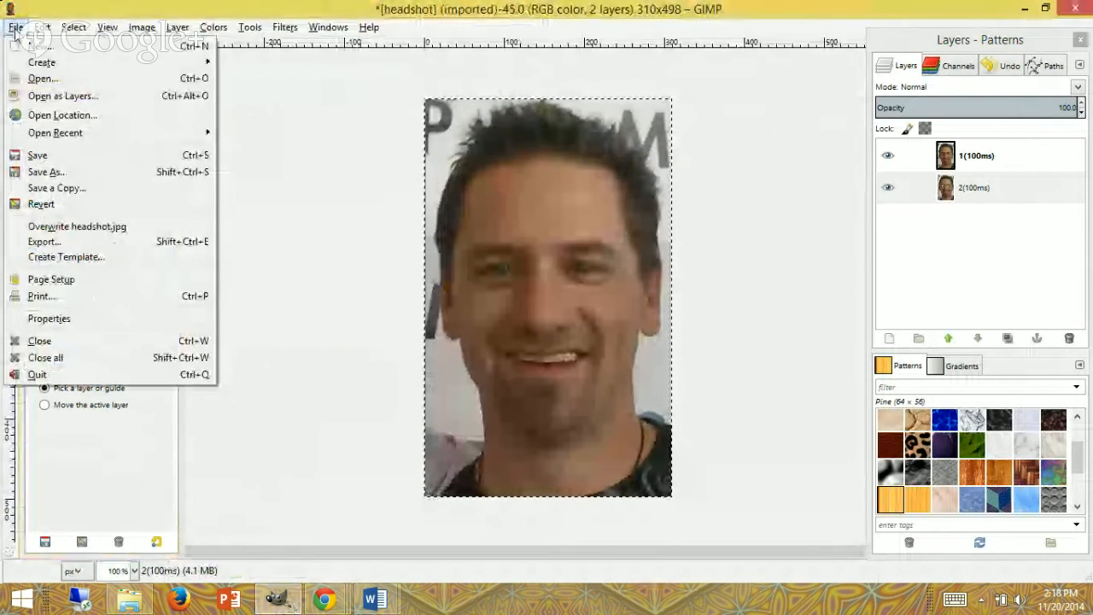
mouse_move(64, 138)
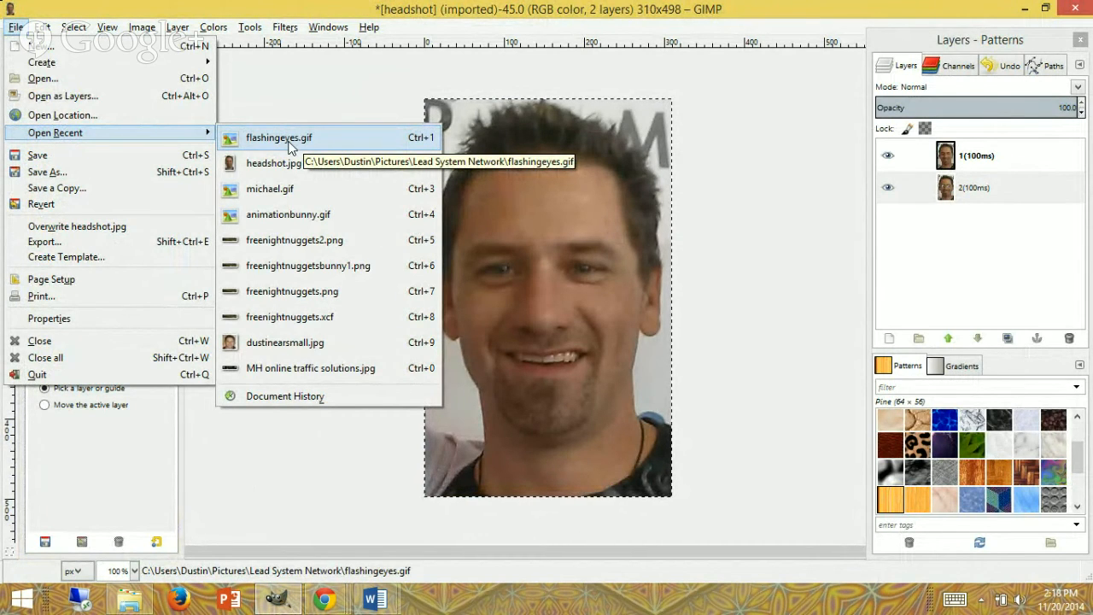
click(135, 598)
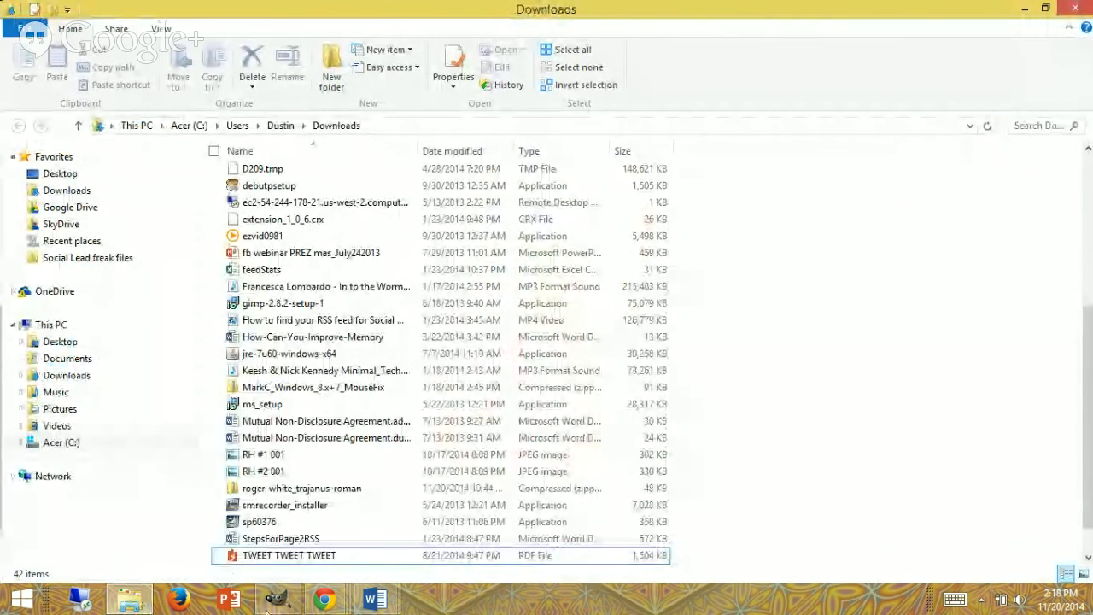
mouse_move(324, 598)
mouse_move(357, 554)
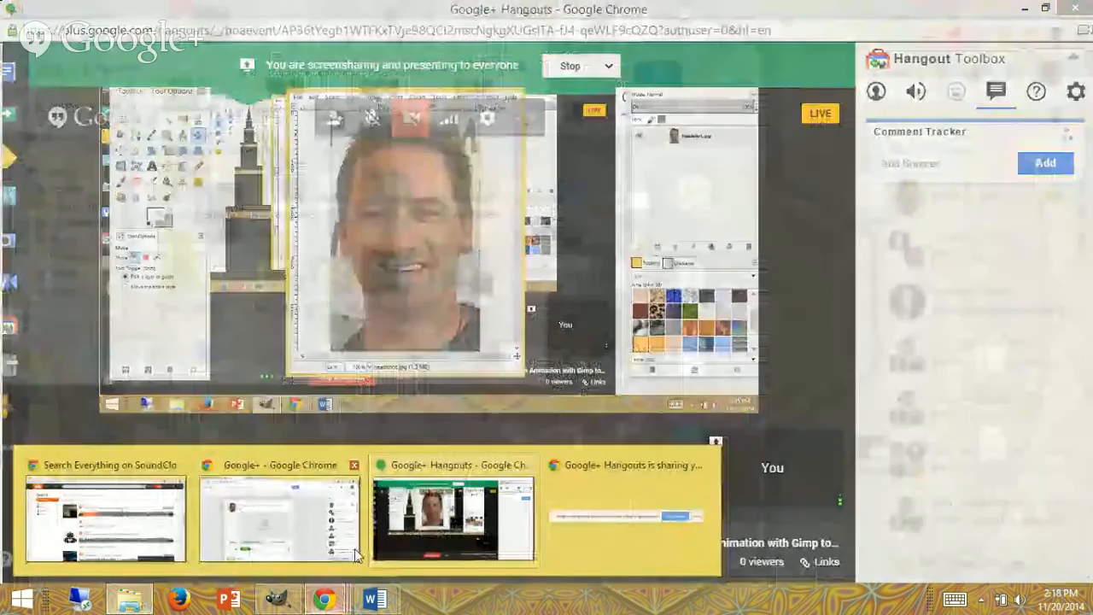
click(275, 504)
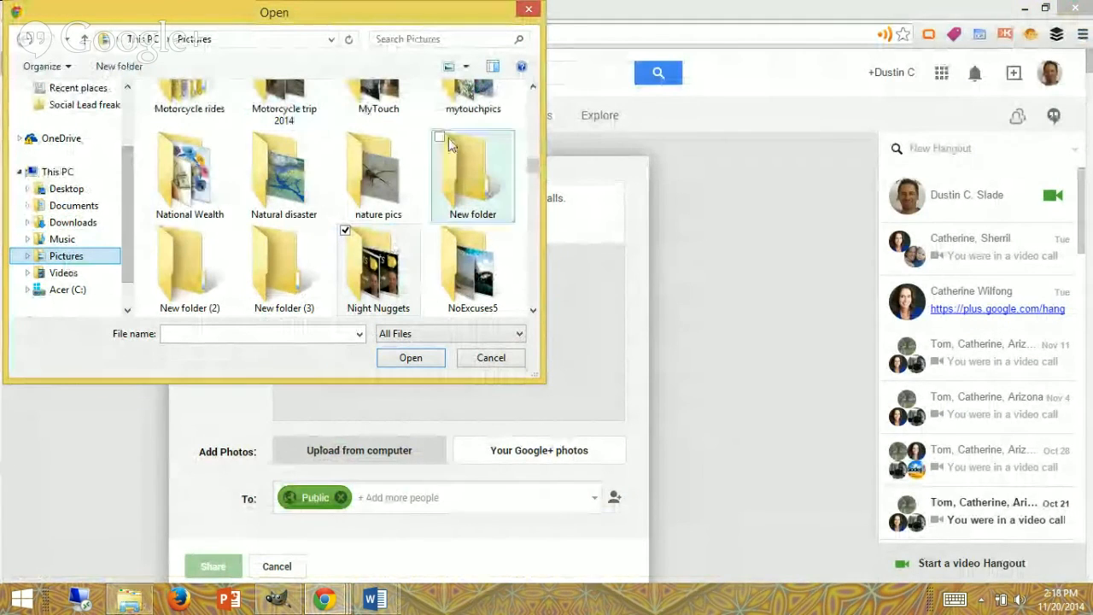
- Attach flashingeyes.gif from the Lead System Network folder in Pictures to the Google+ post
mouse_move(532, 166)
mouse_down()
mouse_move(532, 183)
mouse_move(529, 152)
mouse_up()
click(186, 194)
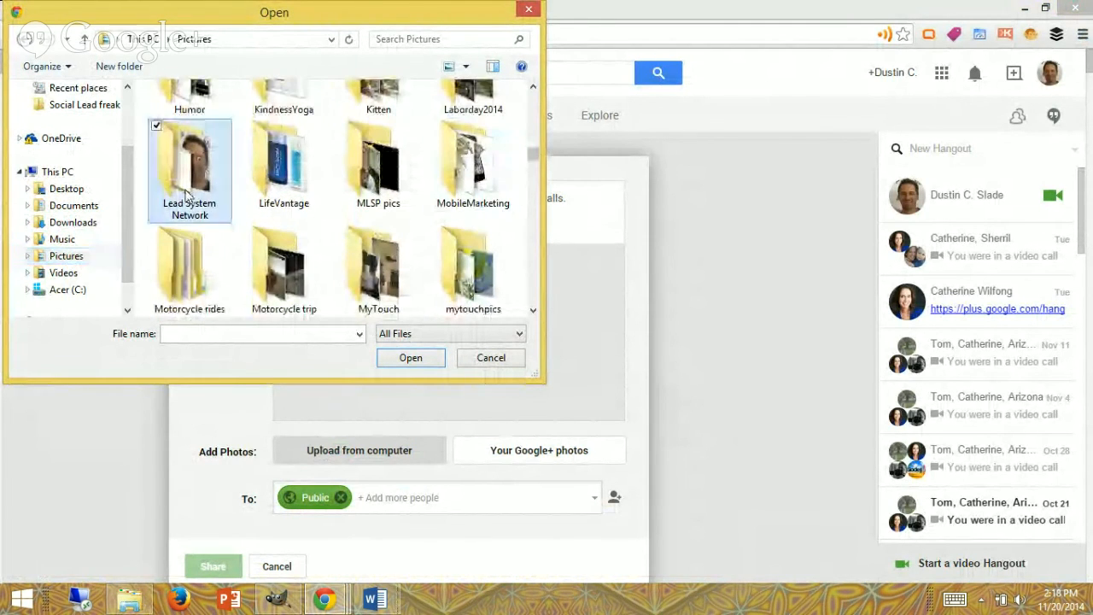
double_click(186, 194)
double_click(266, 236)
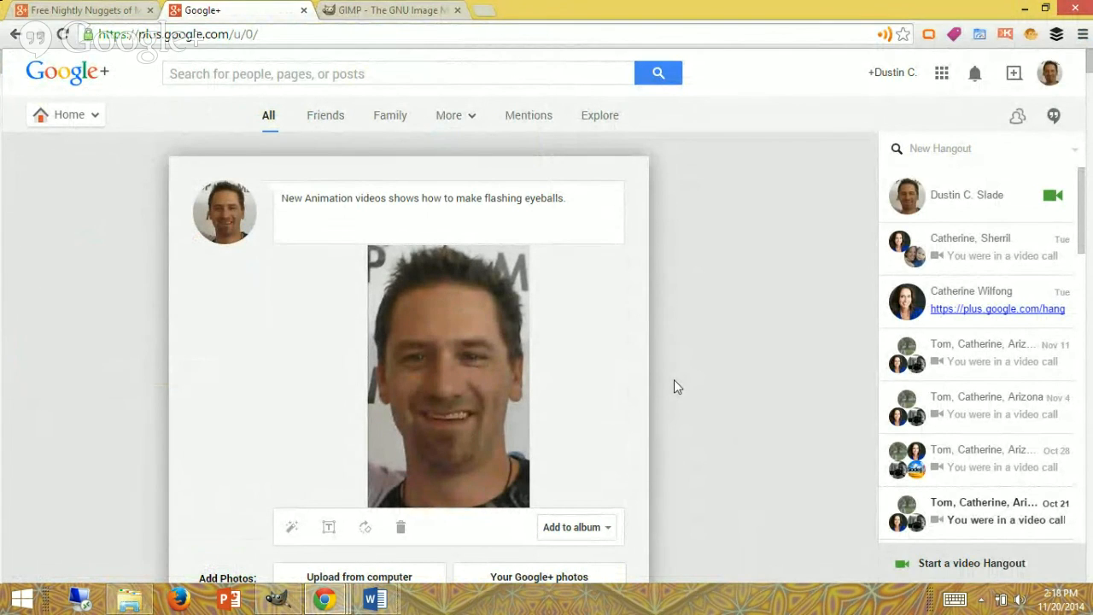
- Share the post with the attached animation publicly and view it in the home stream
scroll(674, 379, down, 1)
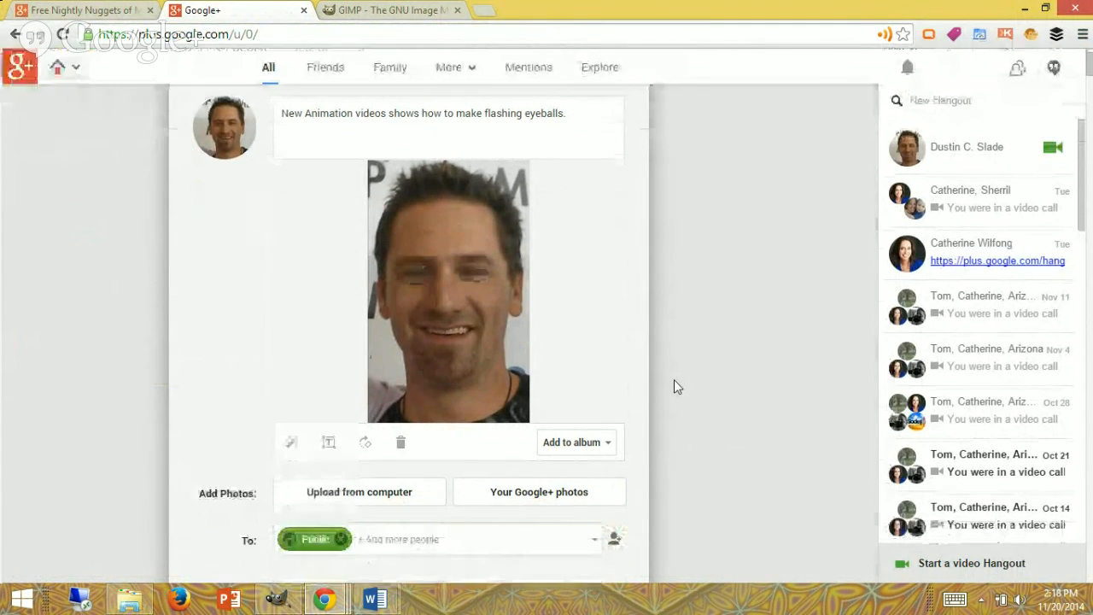
scroll(674, 379, down, 3)
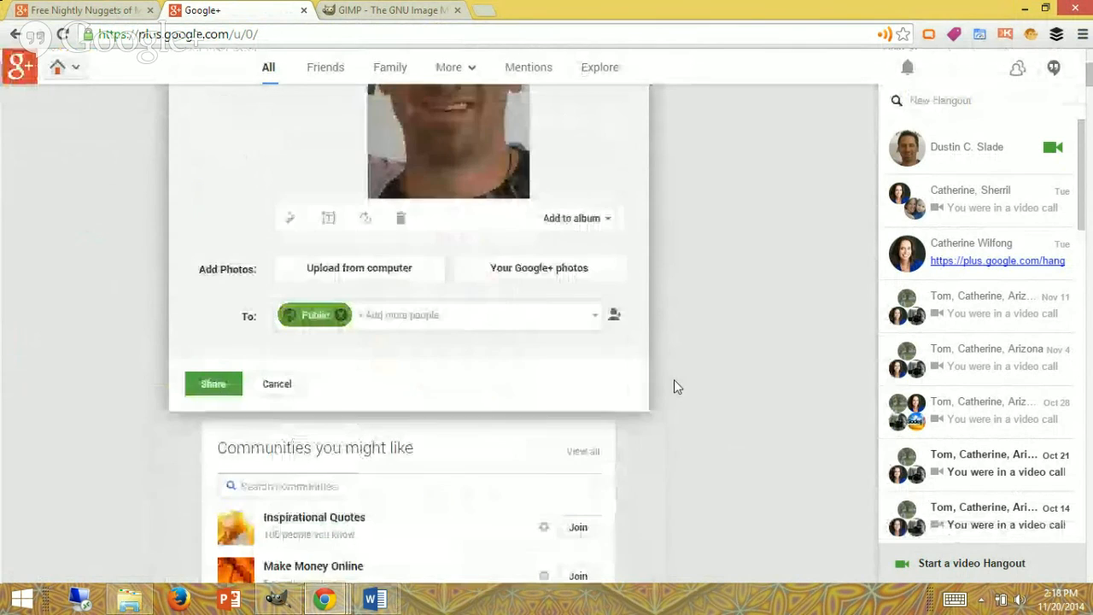
click(218, 386)
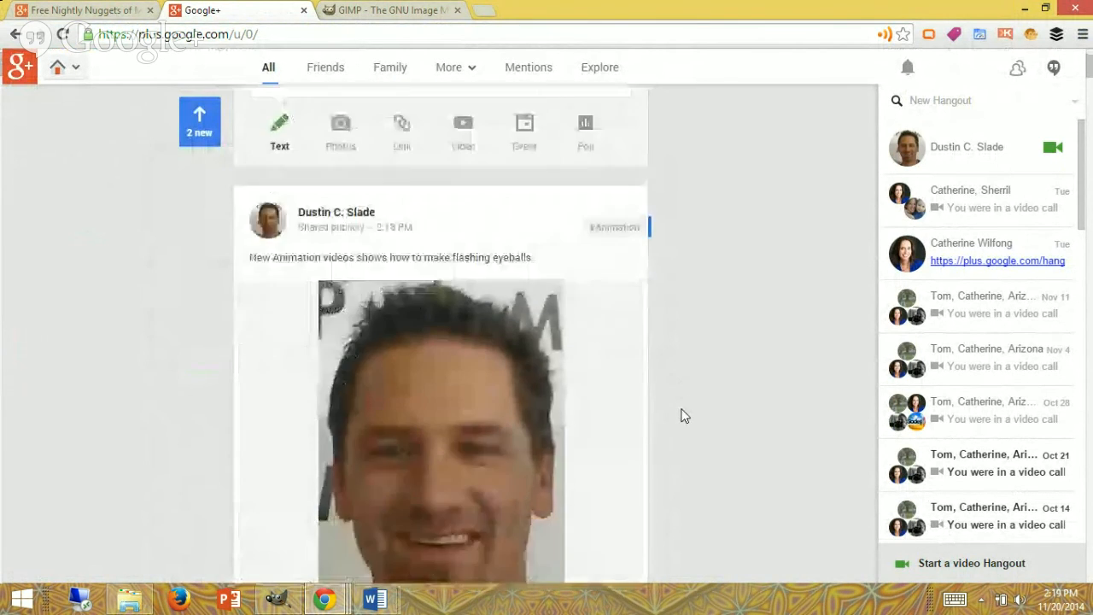
scroll(681, 416, down, 3)
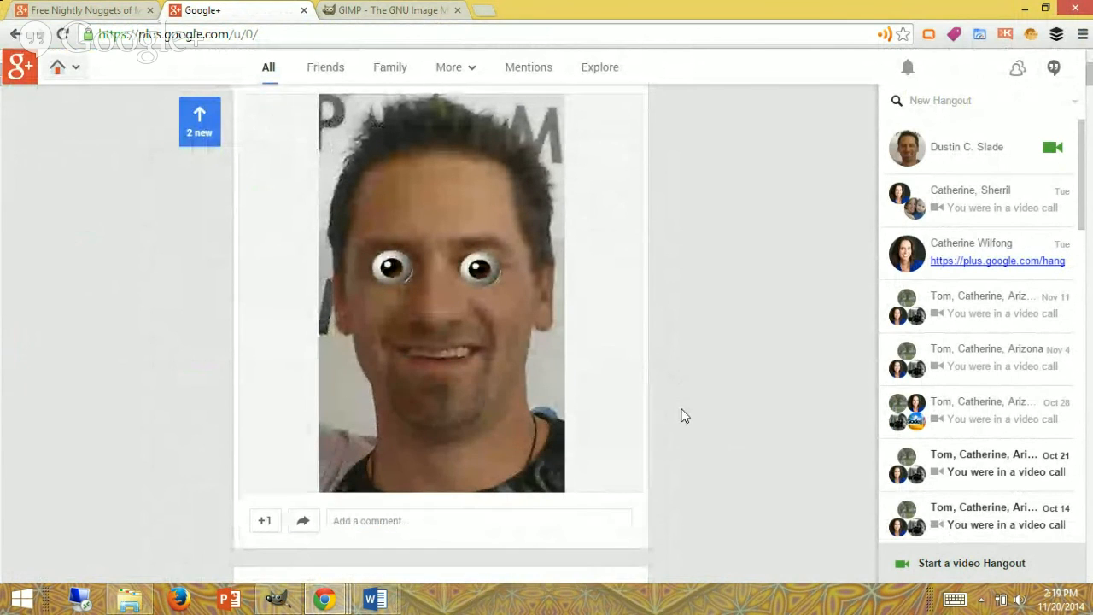
- Revisit the GIMP website and the shared Google+ post, and switch to the Google+ Hangouts broadcast window
click(379, 12)
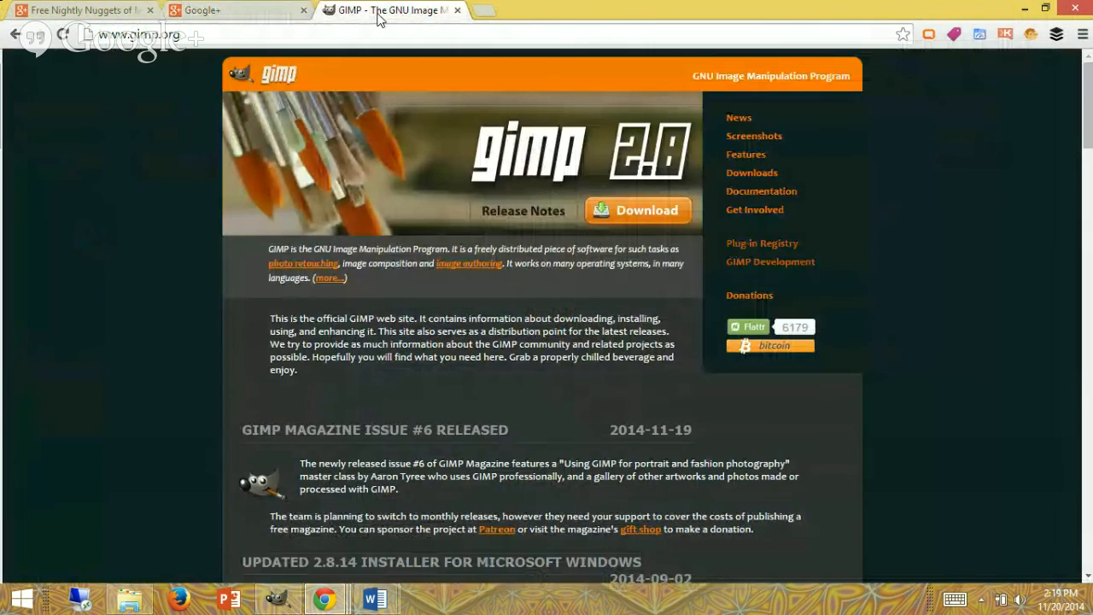
click(259, 8)
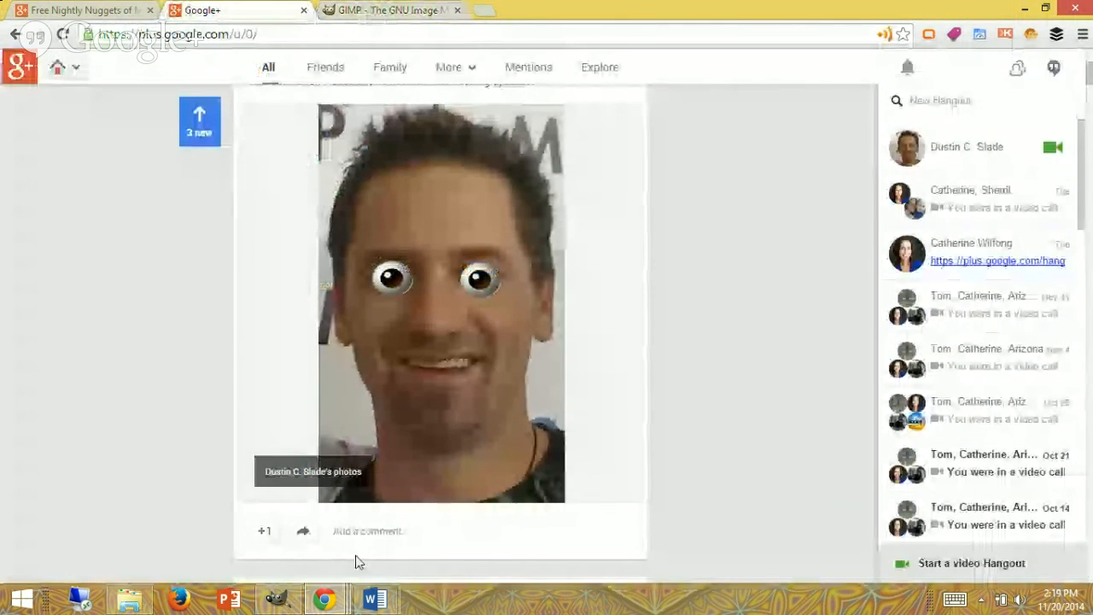
mouse_move(327, 602)
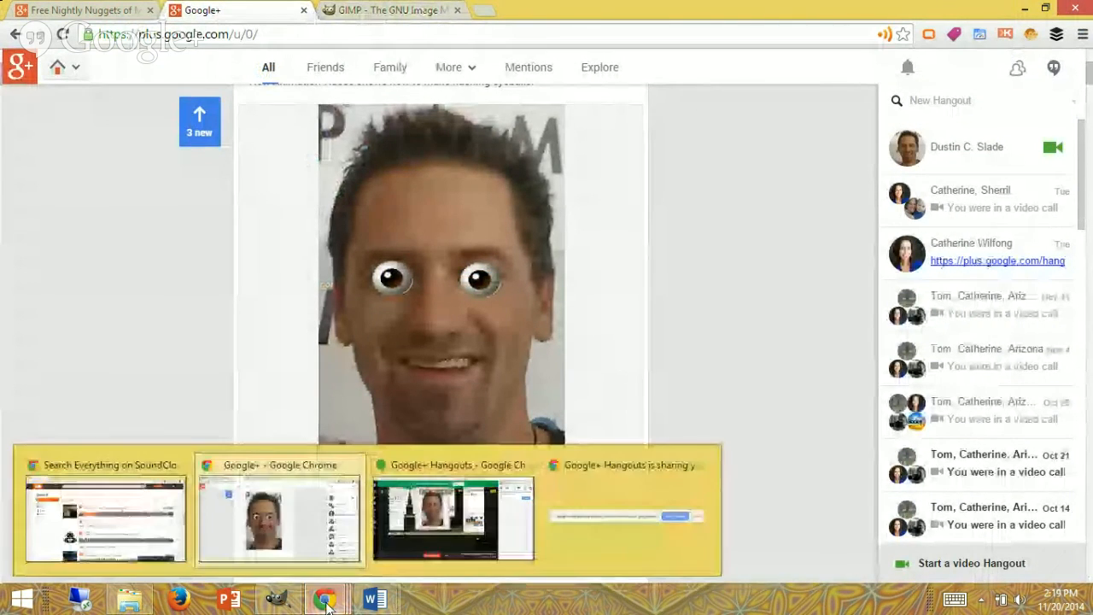
click(452, 521)
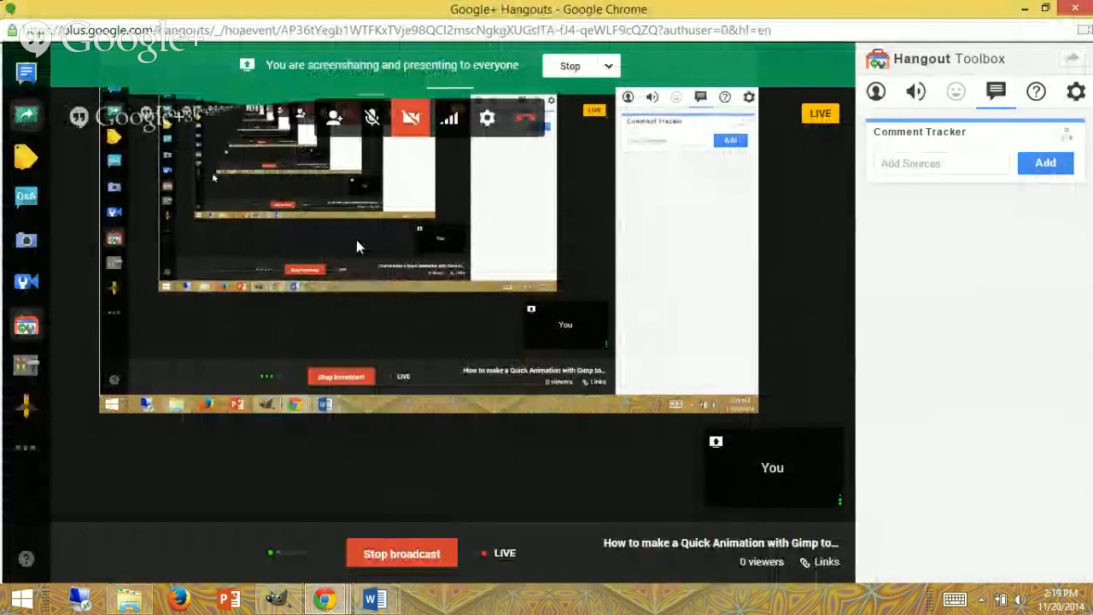